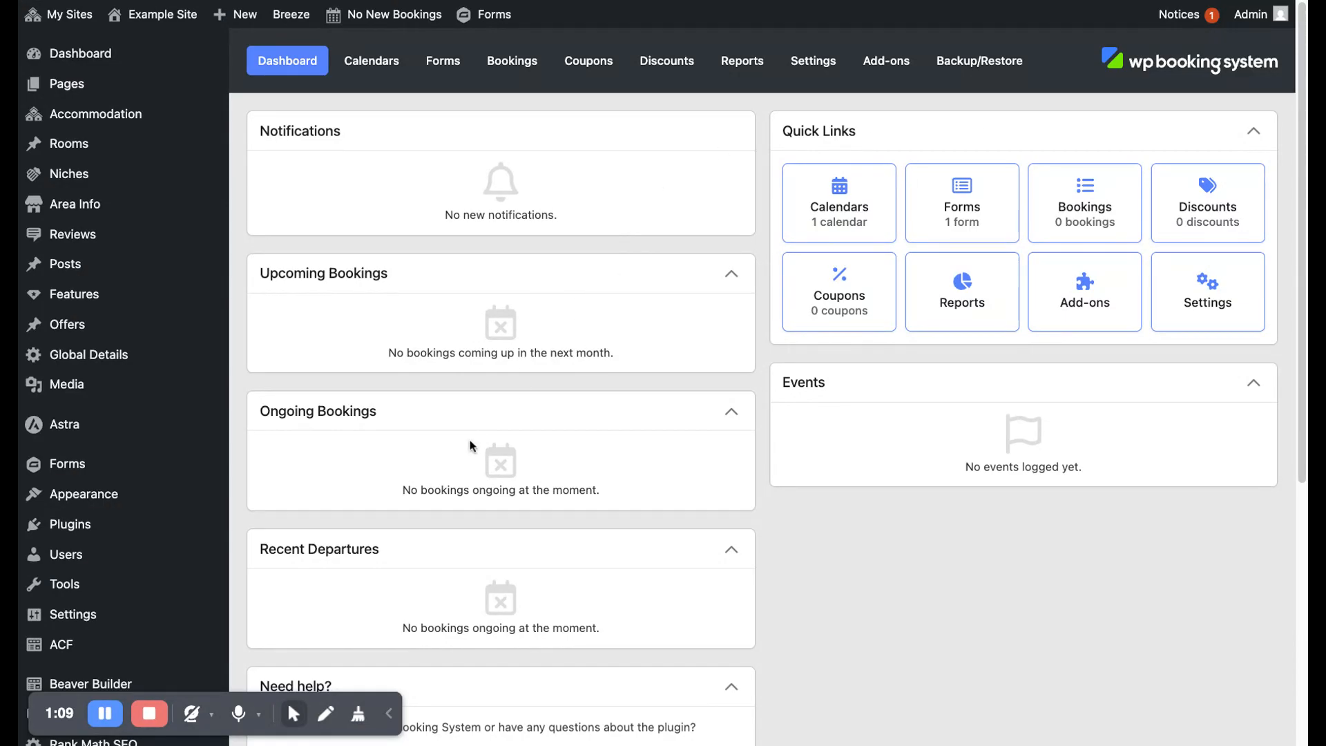
- Look over the booking dashboard and open the Availability calendar for editing
scroll(504, 548, down, 3)
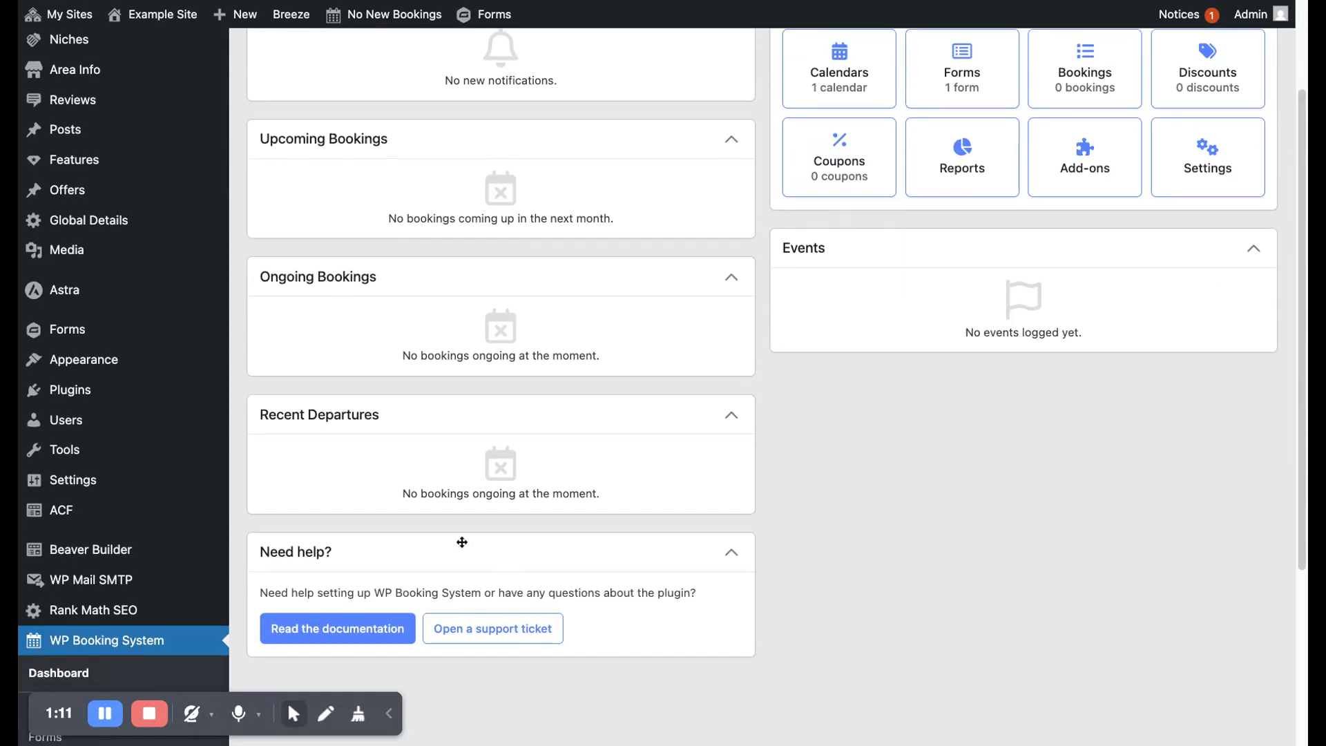
scroll(462, 541, up, 3)
scroll(462, 541, up, 1)
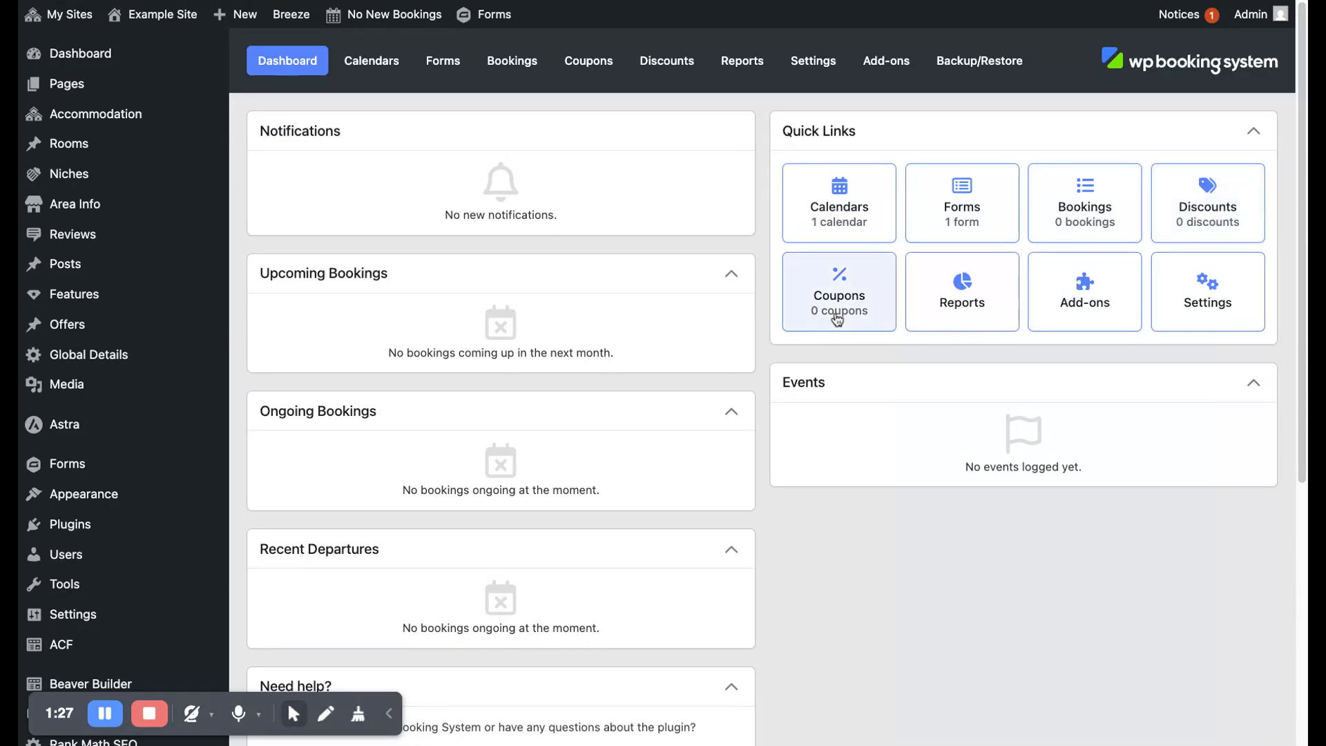
click(838, 218)
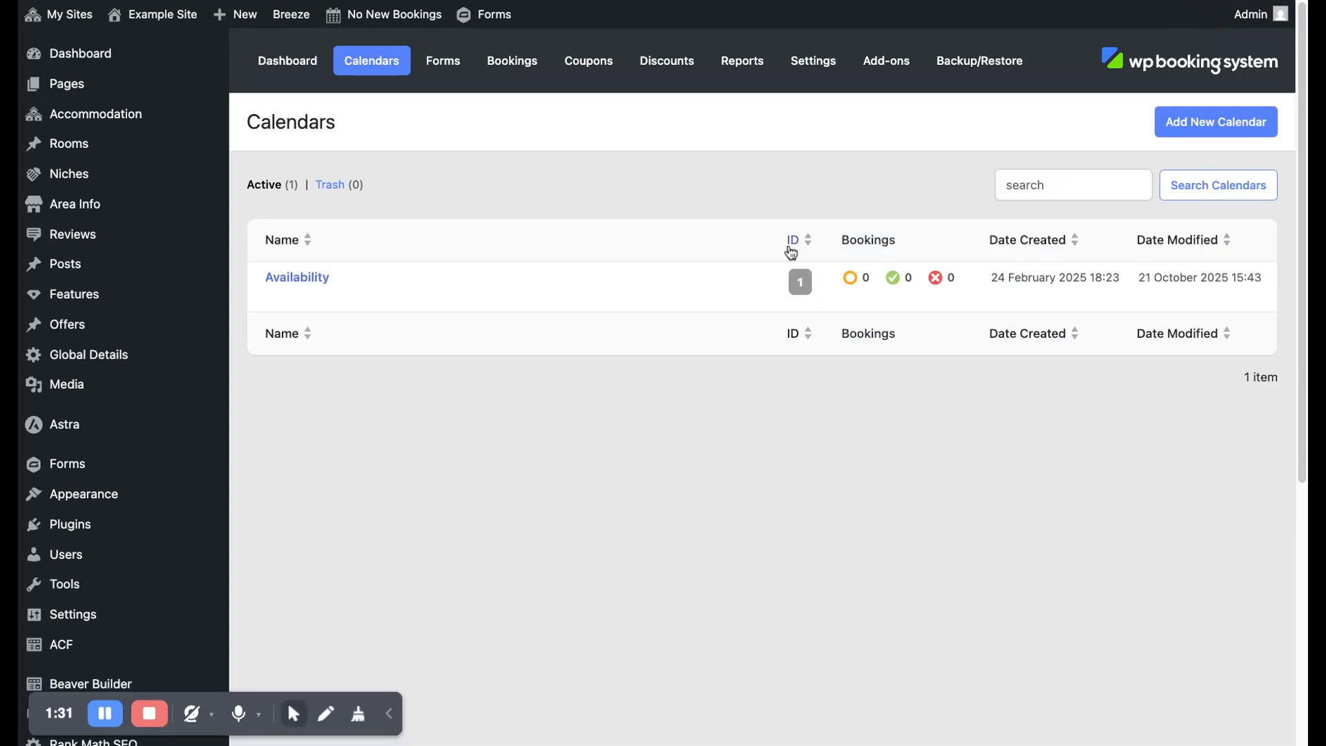
click(311, 276)
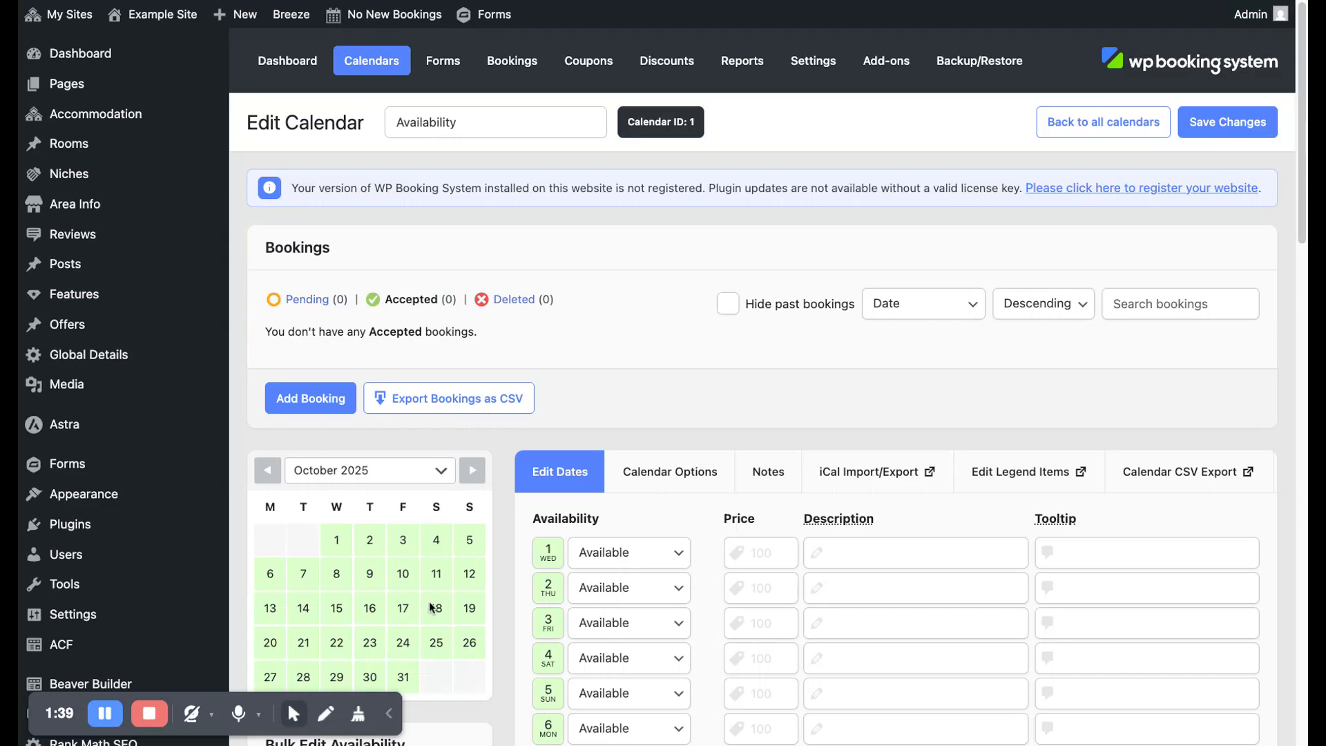
- Review the Availability calendar's bookings and date settings, and view its calendar options
scroll(429, 608, down, 2)
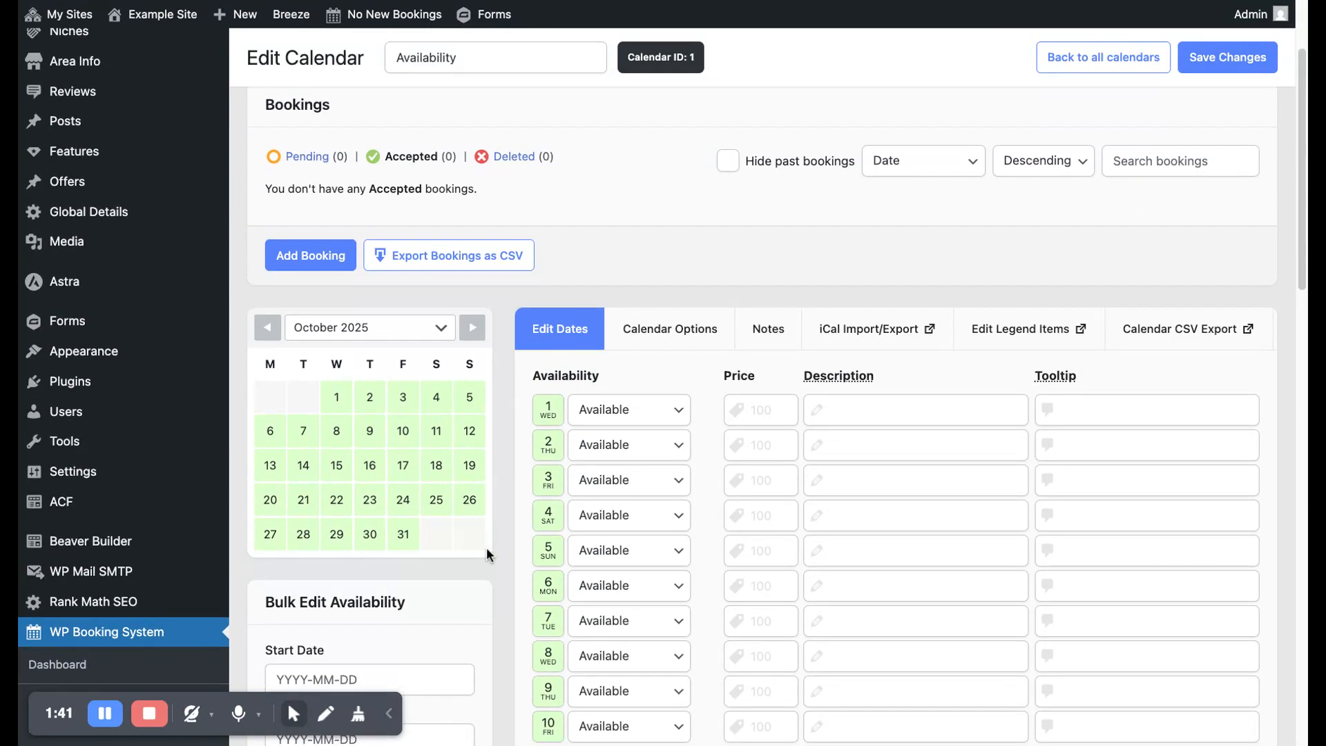
scroll(486, 549, up, 2)
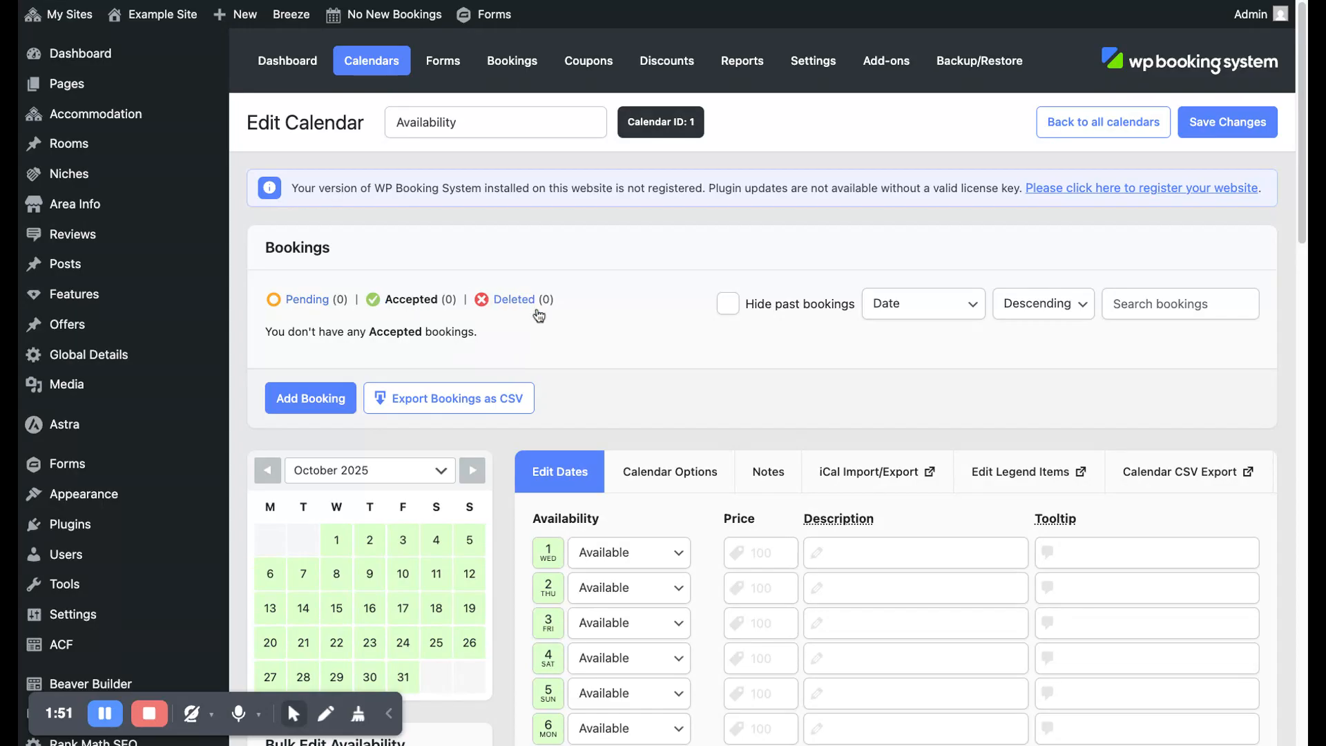
scroll(664, 384, down, 5)
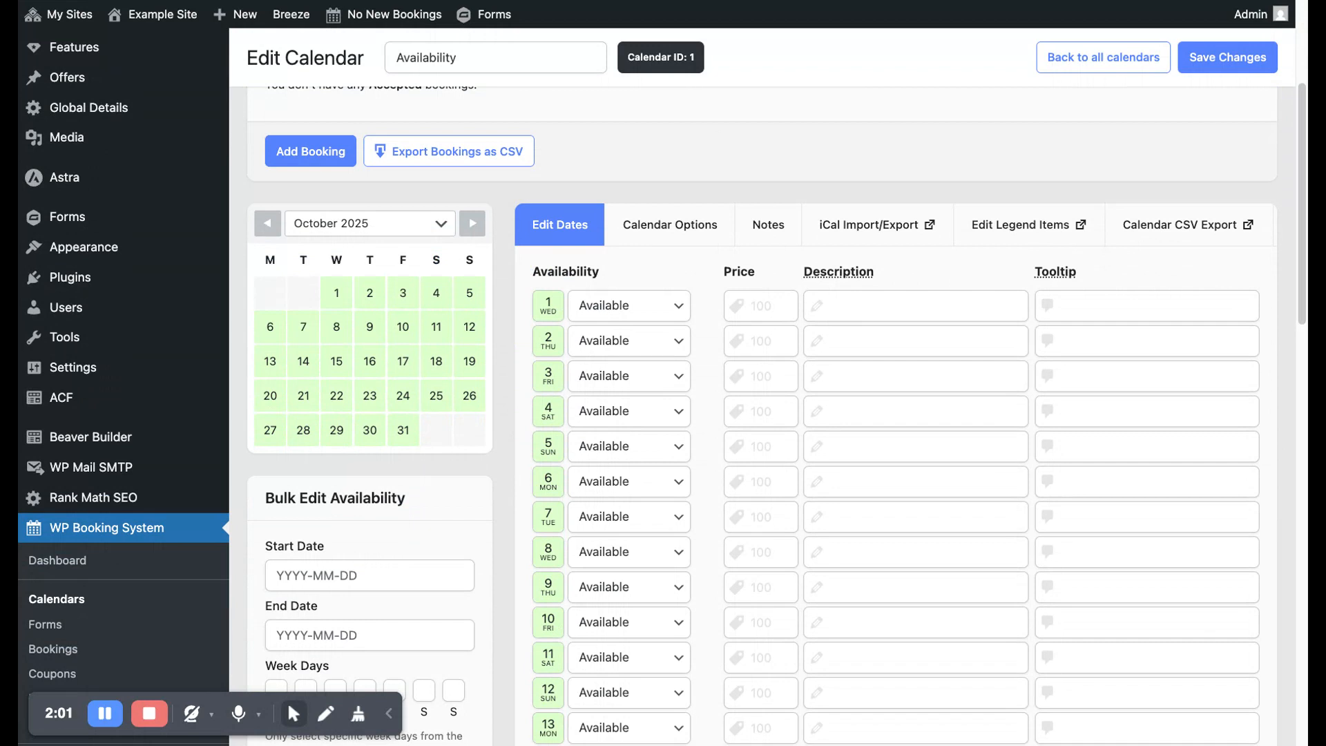
click(681, 238)
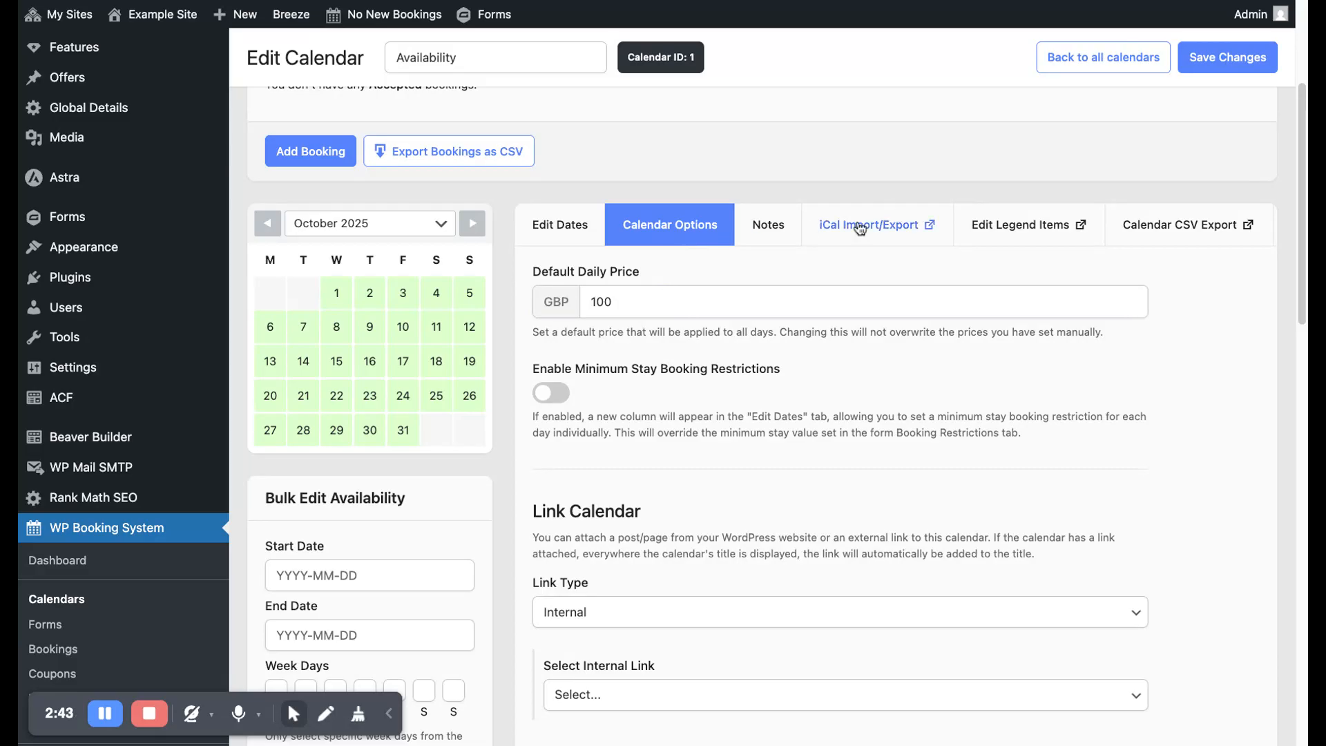
- Open the calendar's iCal import/export settings and highlight the iCalendar export link
click(883, 236)
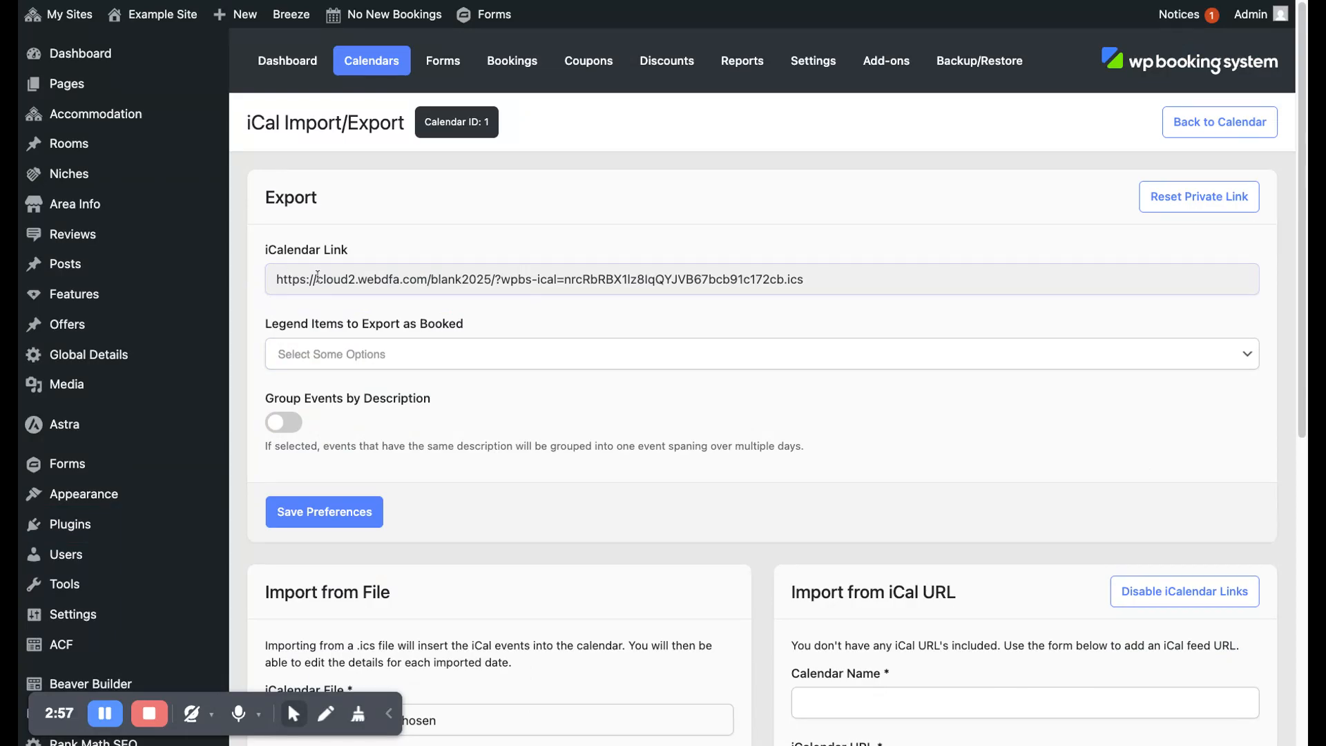
double_click(360, 276)
triple_click(361, 276)
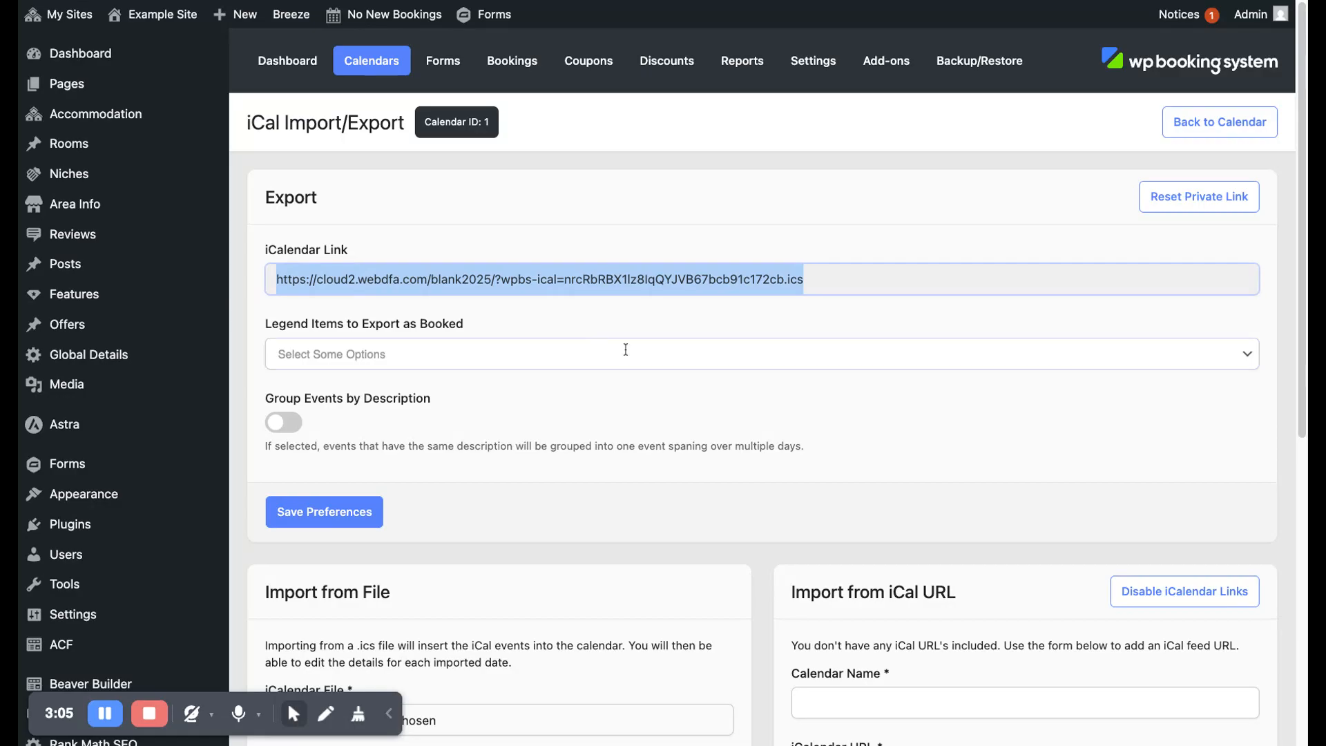
click(711, 312)
- Enable split days for the iCal URL import, with Changeover 1 as the start and Changeover 2 as the end
scroll(817, 384, down, 4)
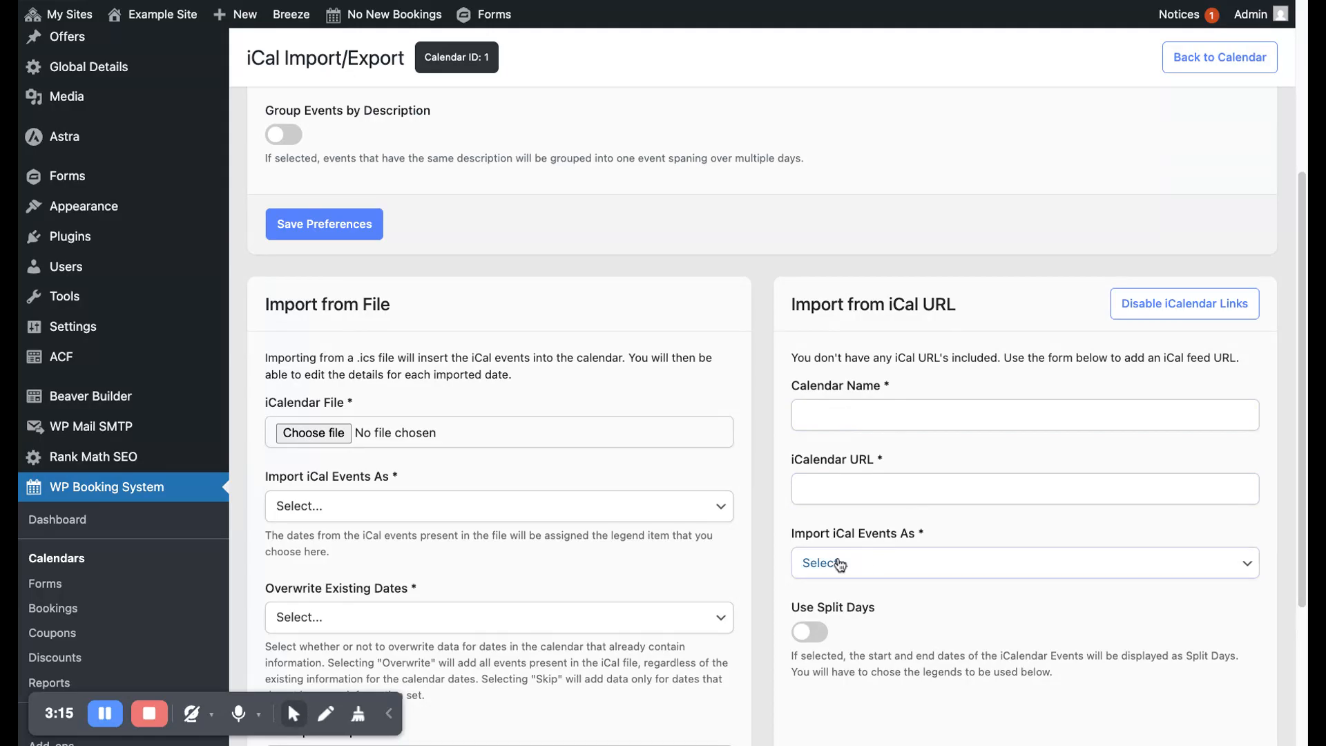
scroll(815, 601, down, 5)
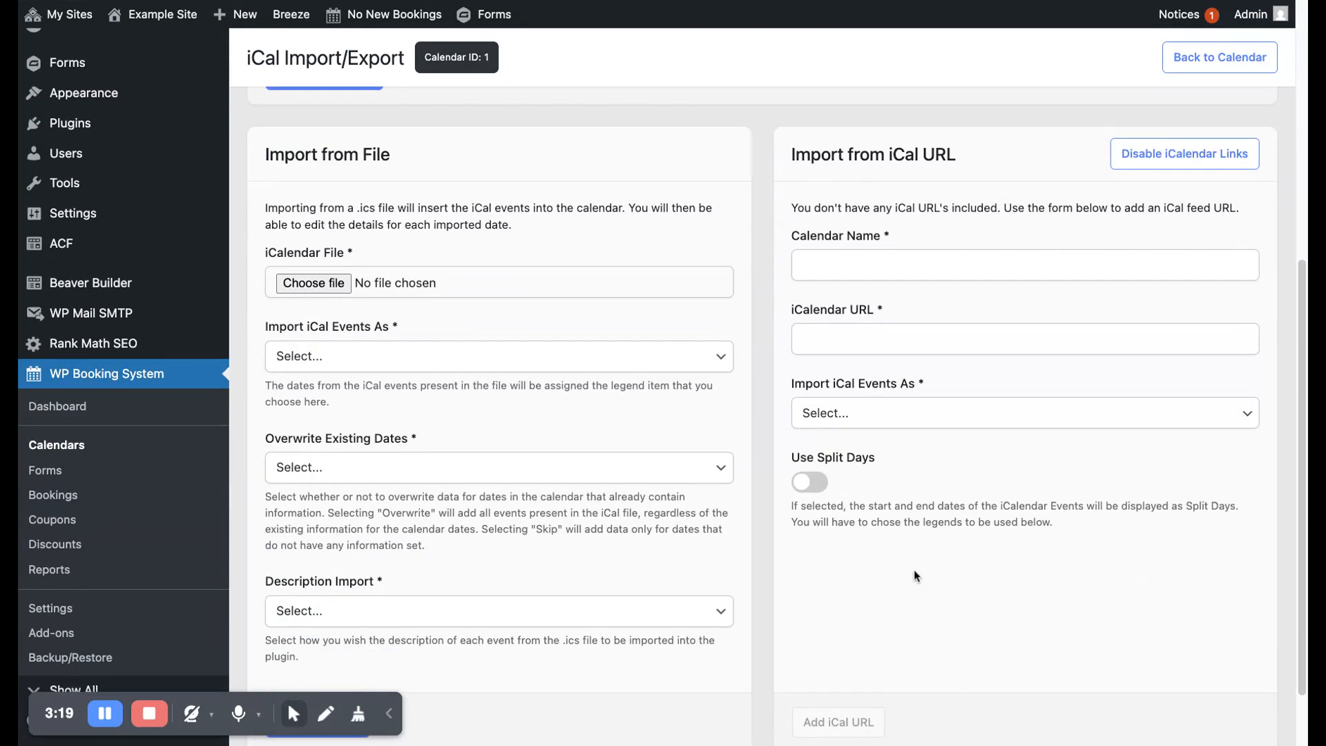
click(813, 483)
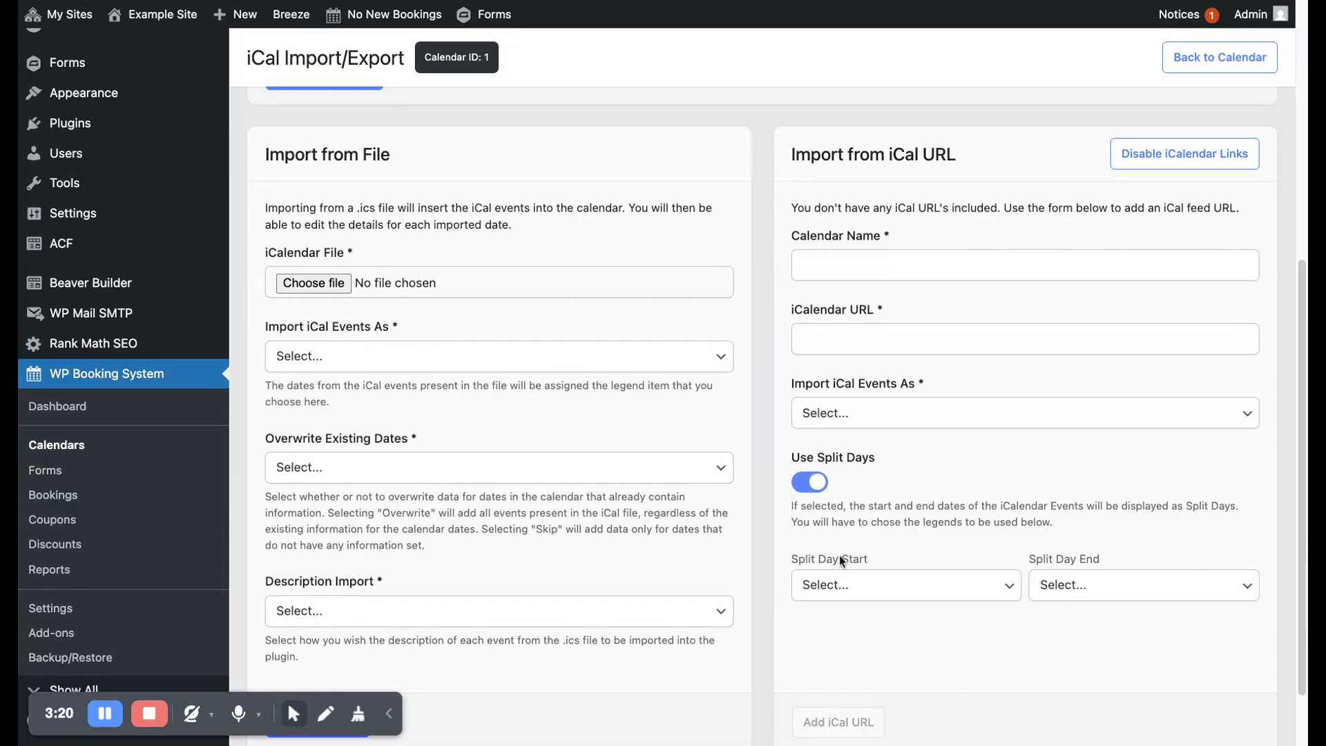
click(972, 596)
click(1091, 588)
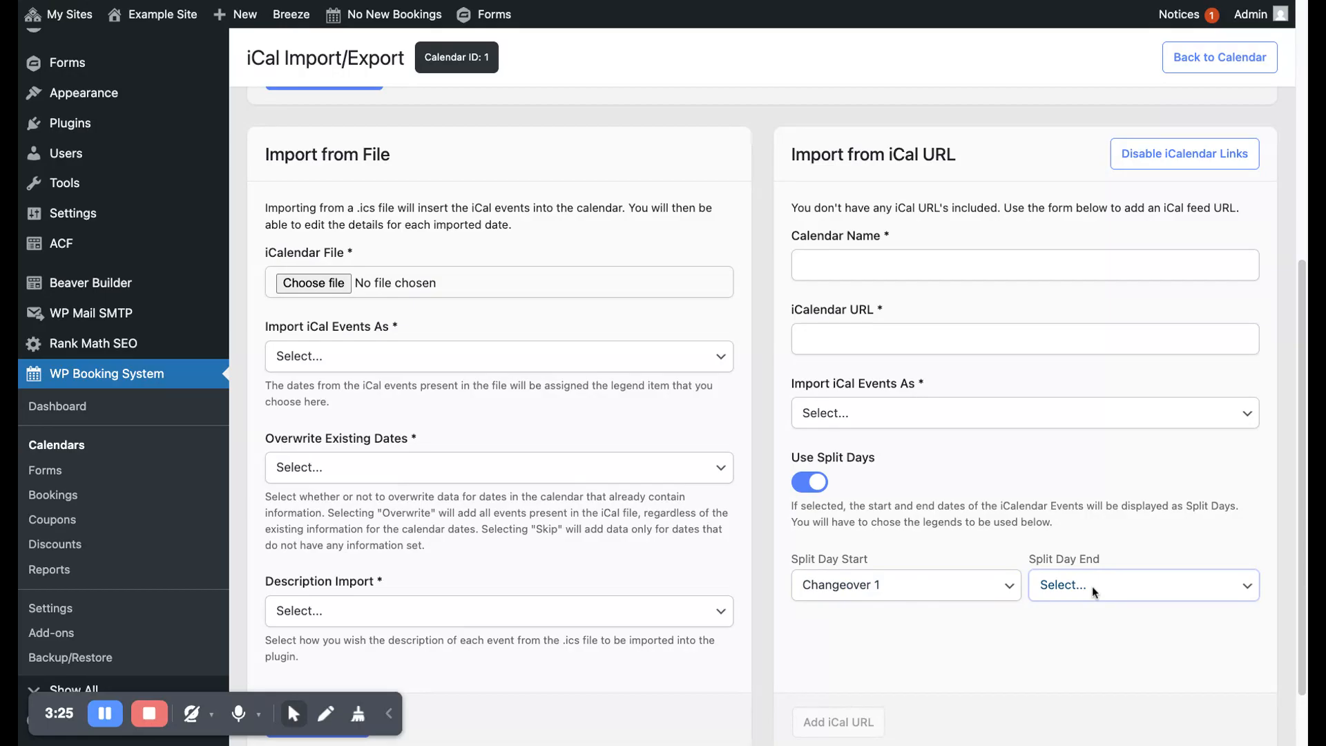
click(1074, 656)
- Return from the iCal settings to the Availability calendar's date editor for October 2025
scroll(943, 612, up, 2)
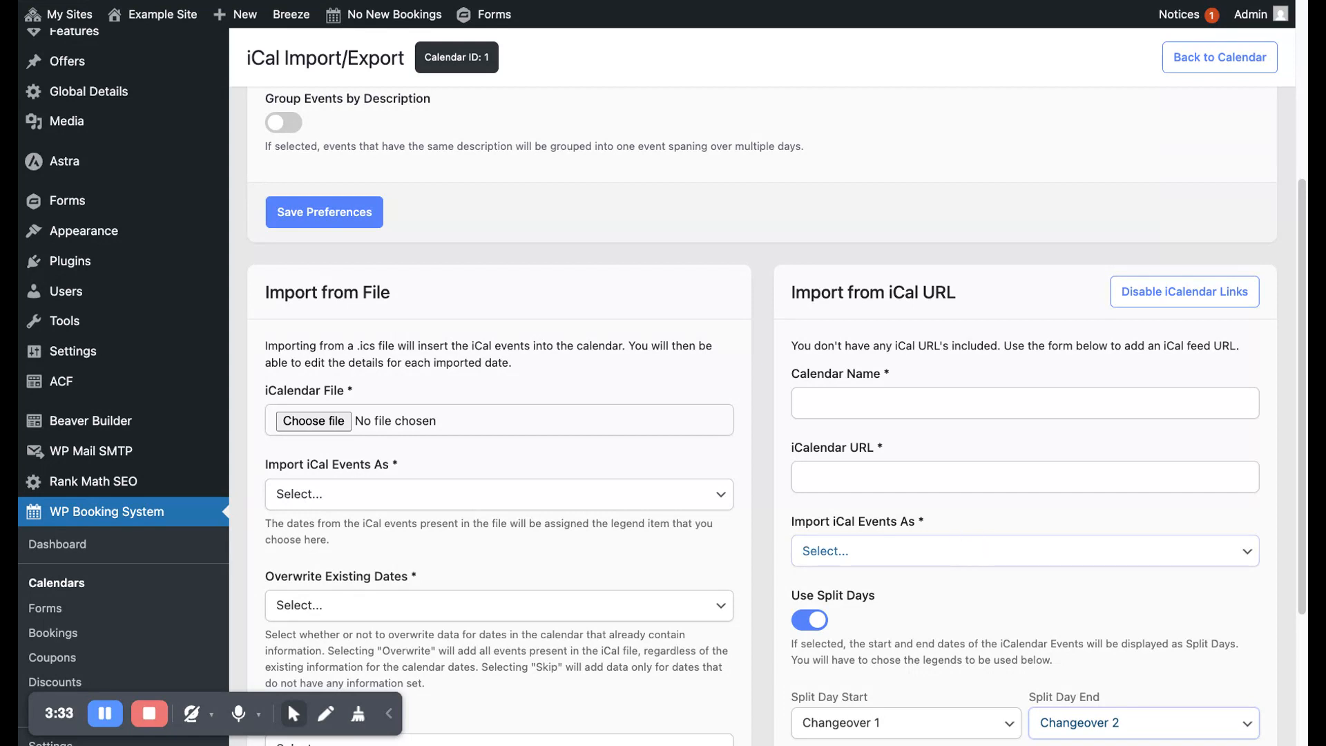
scroll(988, 547, up, 5)
click(1187, 132)
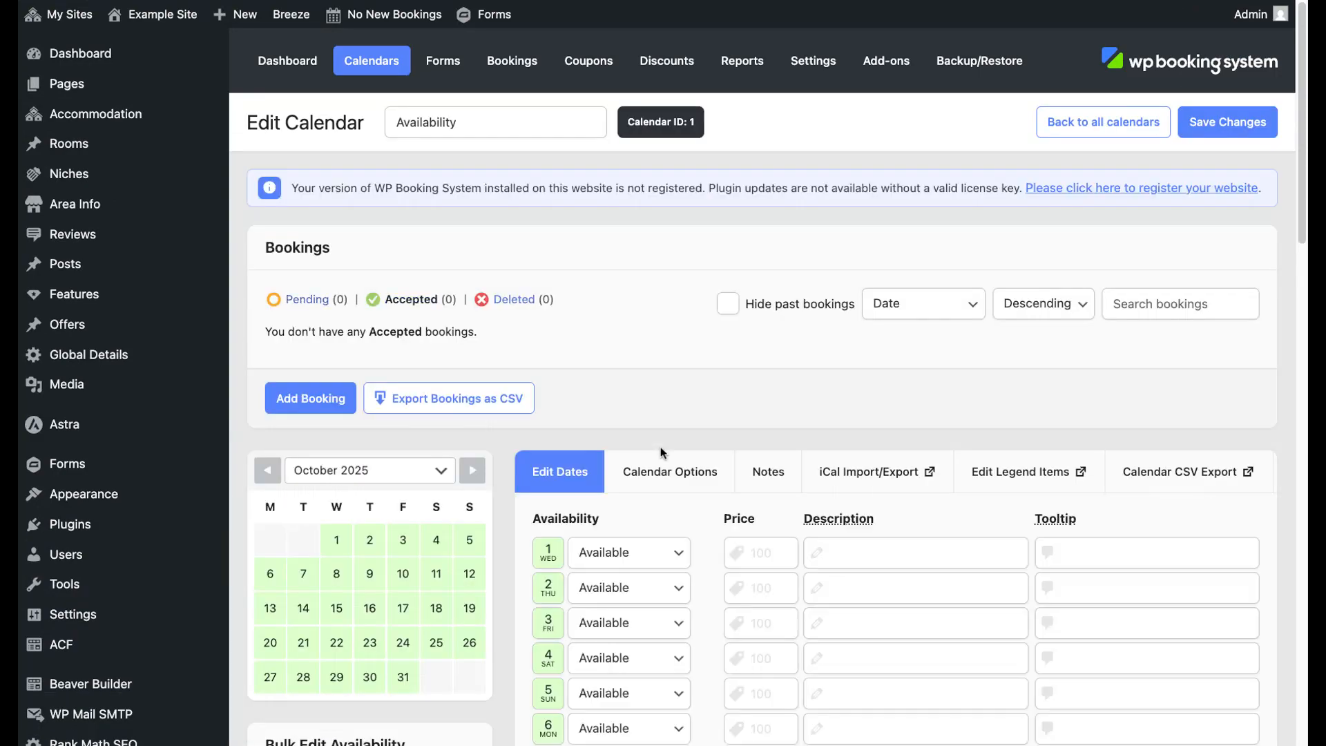
scroll(528, 540, down, 2)
scroll(528, 541, down, 2)
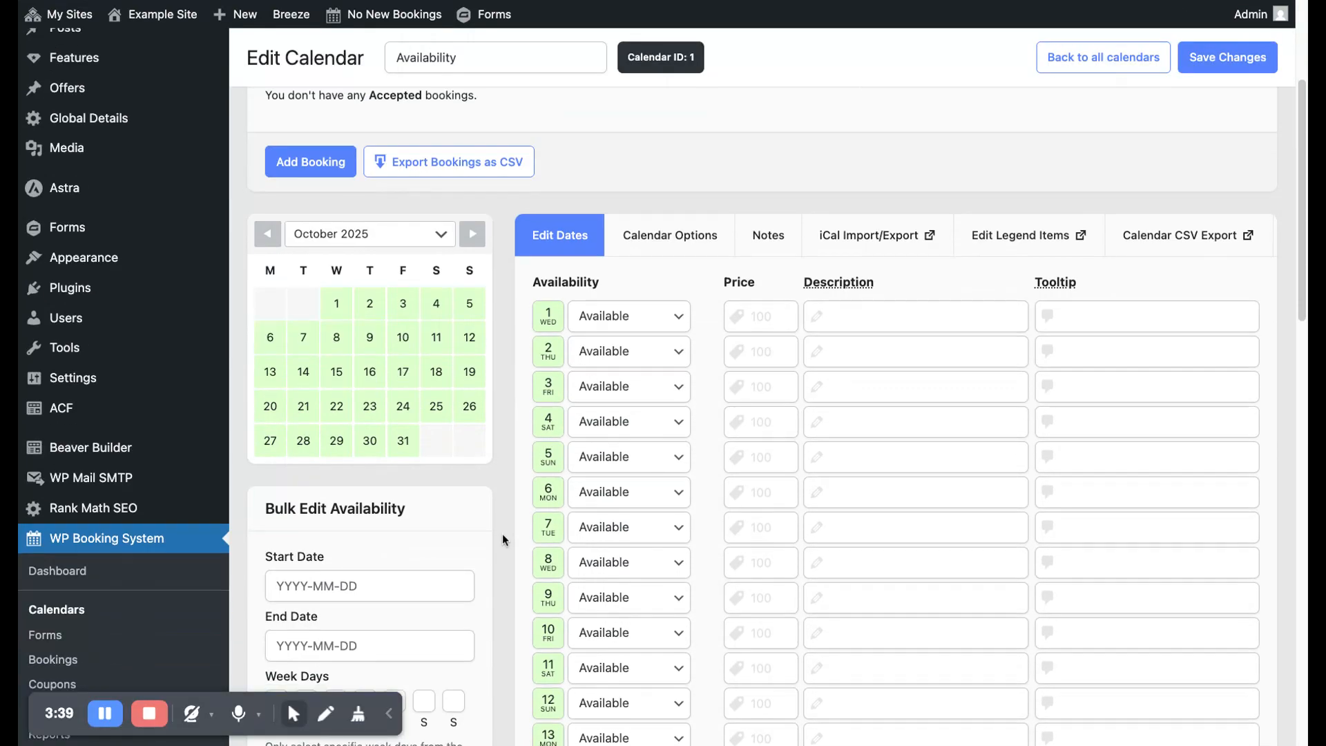
- Set 1 October 2025 to Changeover 1, 2 to 4 October to Booked, and 5 October to Changeover 2
click(683, 319)
key(c)
key(Tab)
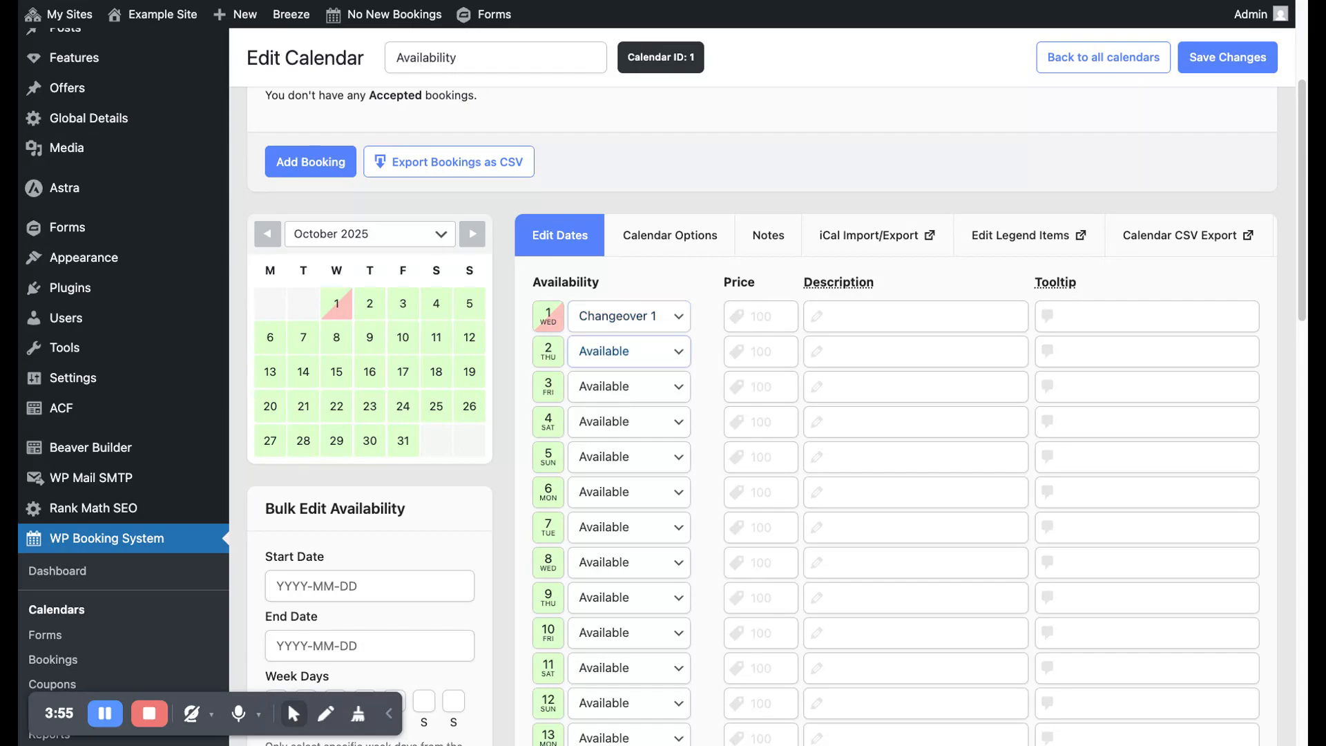
key(b)
key(Tab)
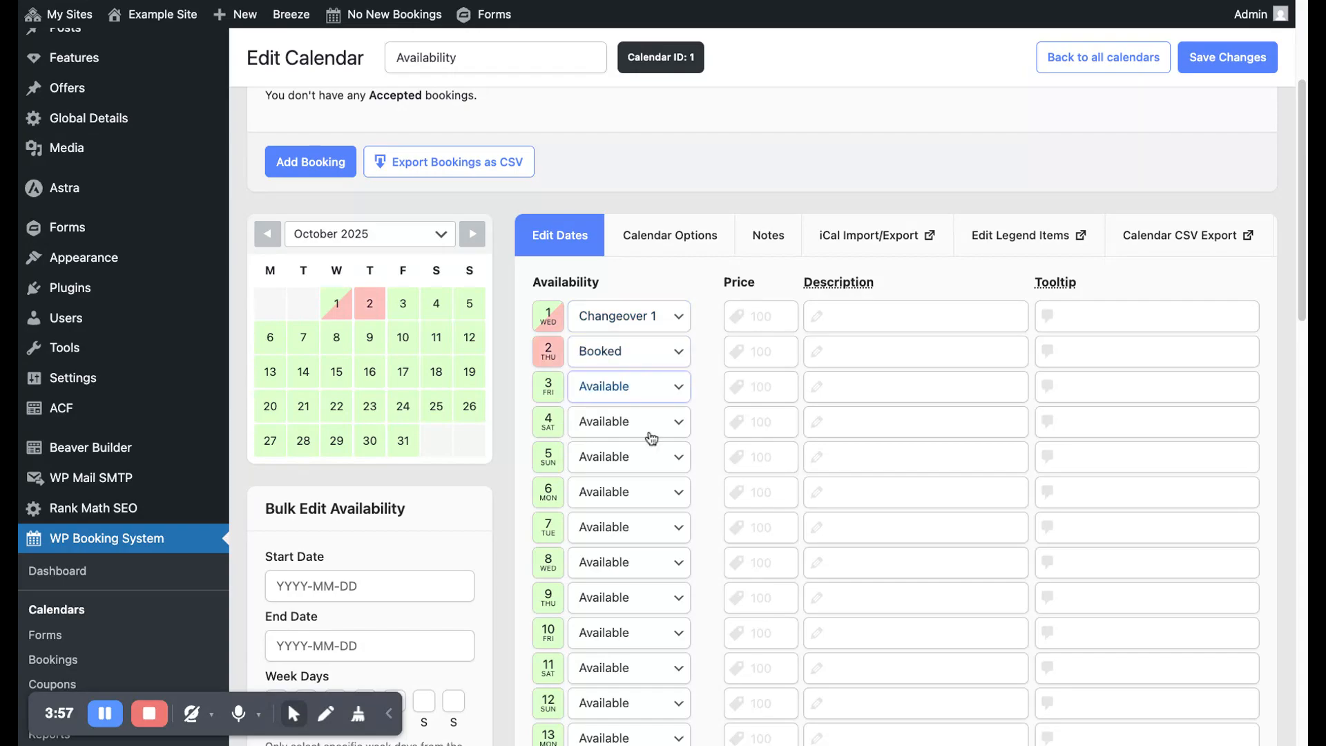
key(b)
key(Tab)
key(b)
key(Tab)
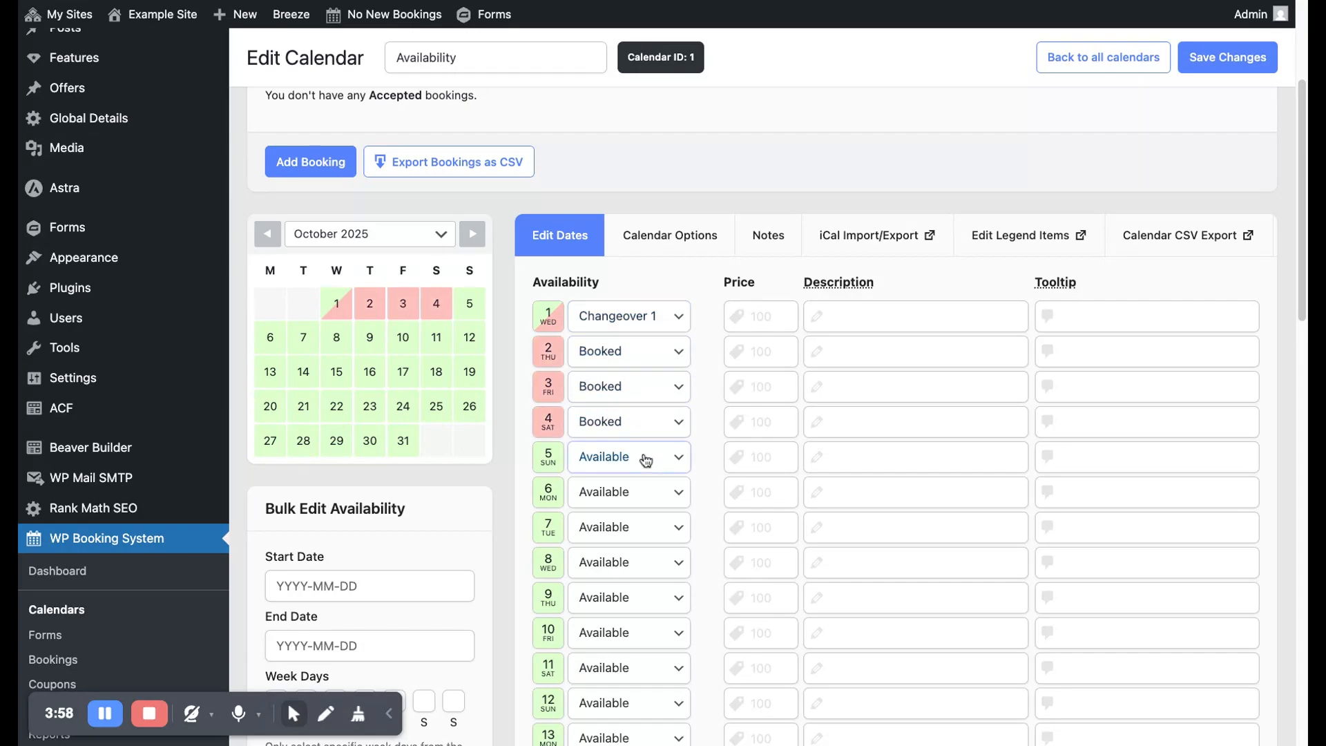
key(c)
key(c)
click(861, 316)
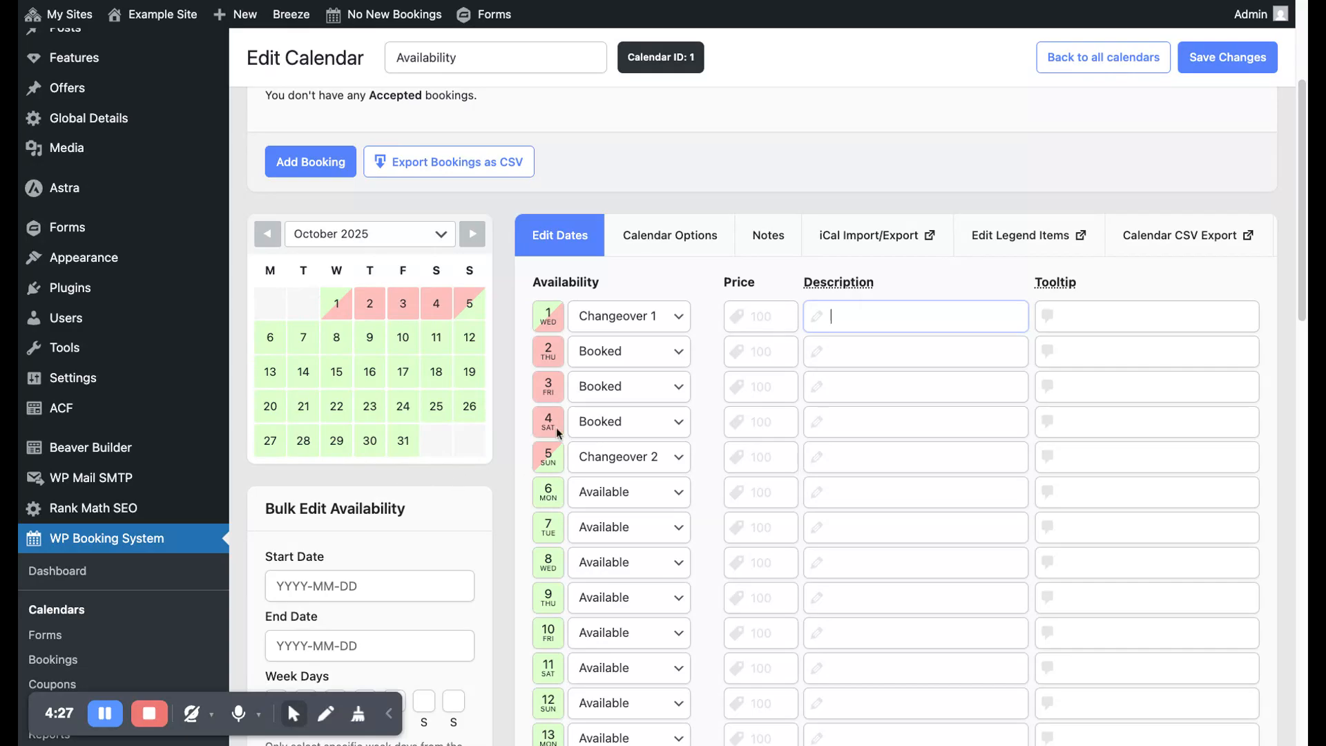
- Set the bulk edit date range from 2025-10-01 to 2025-10-12
scroll(442, 497, down, 4)
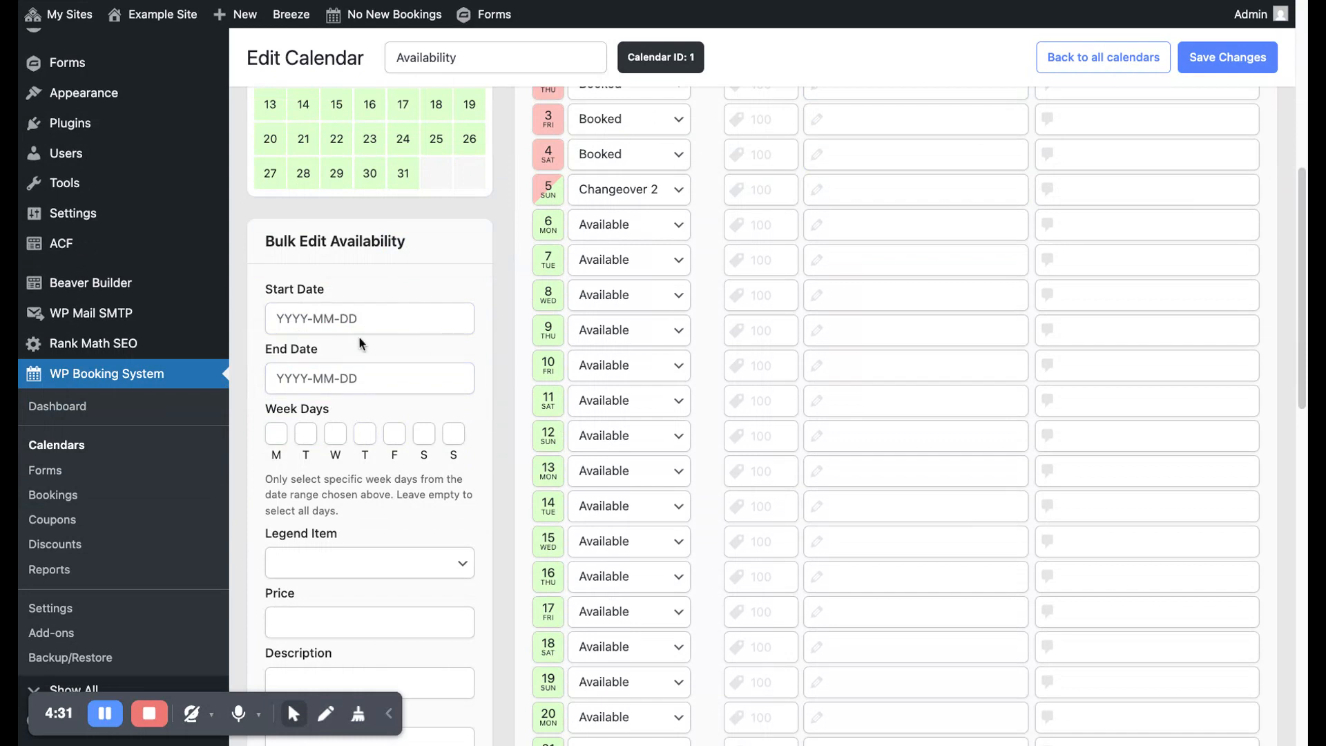
scroll(453, 384, up, 2)
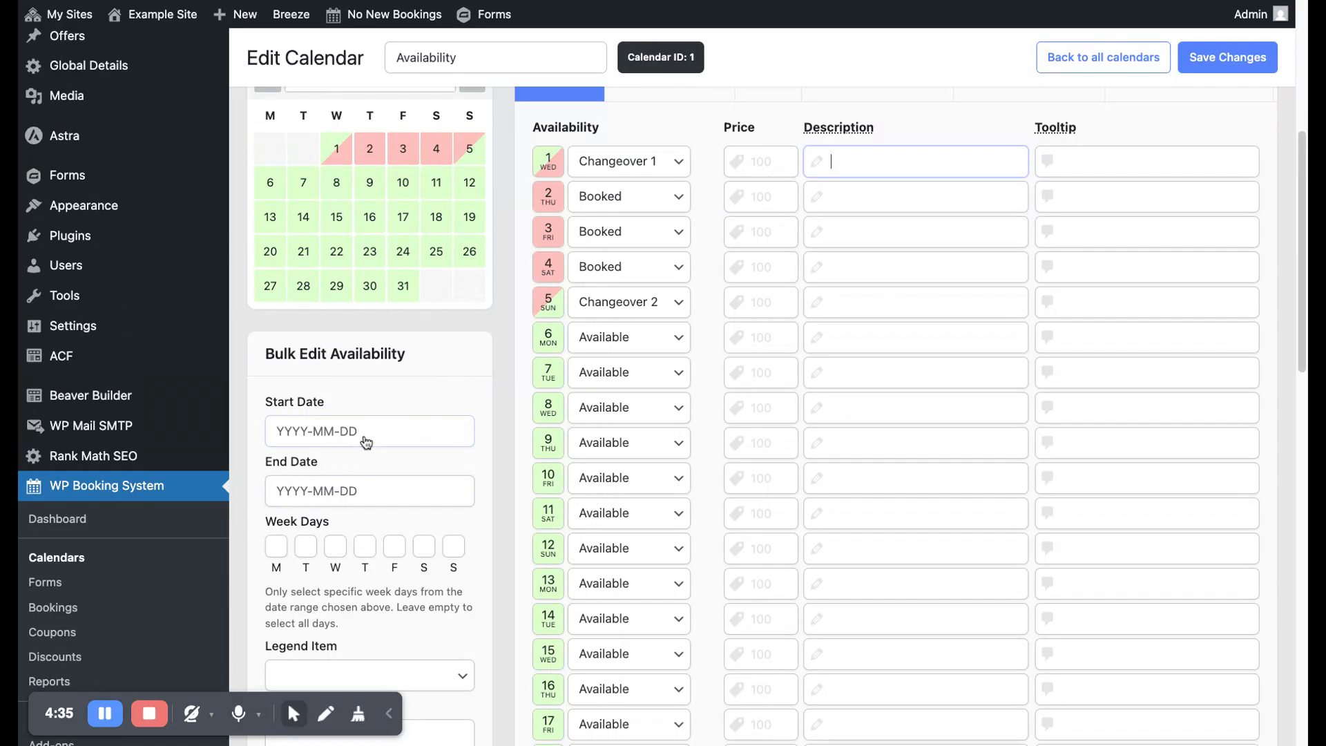
scroll(360, 446, up, 2)
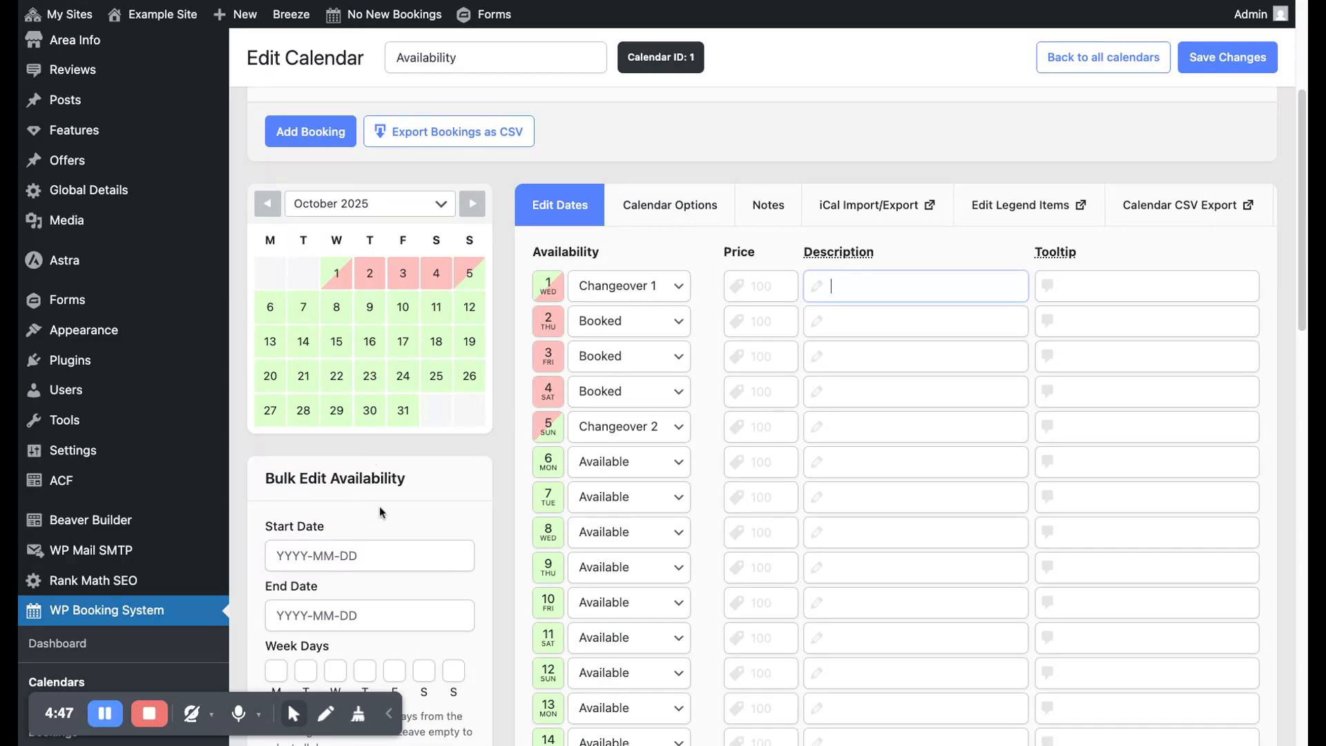
scroll(379, 511, down, 3)
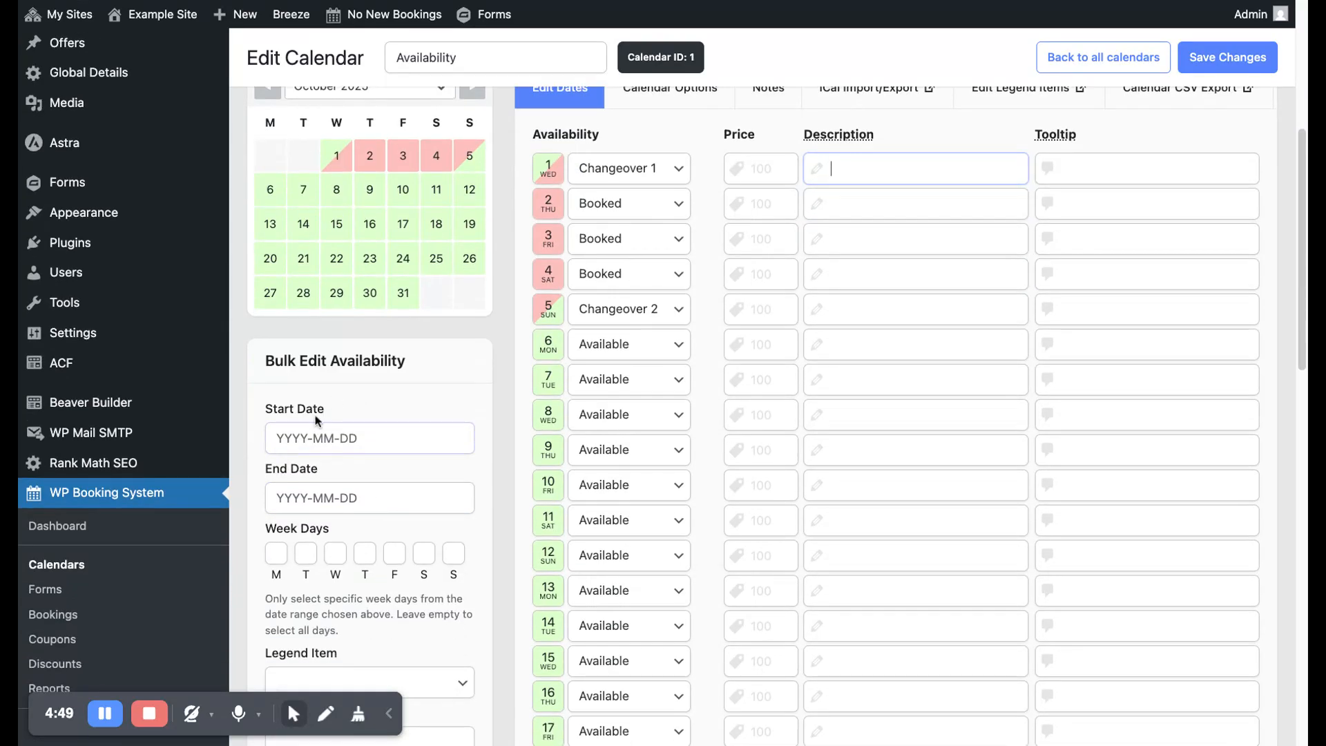
click(314, 435)
click(355, 550)
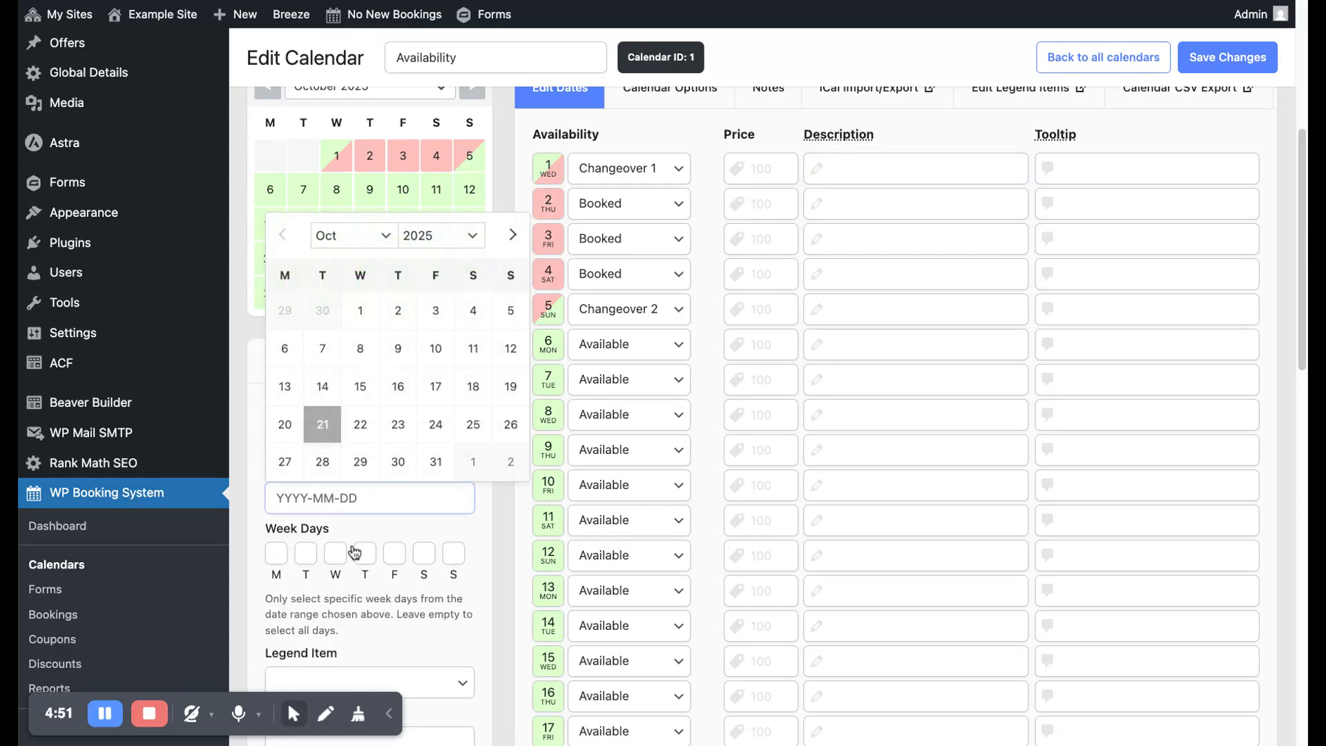
click(512, 358)
scroll(358, 469, down, 3)
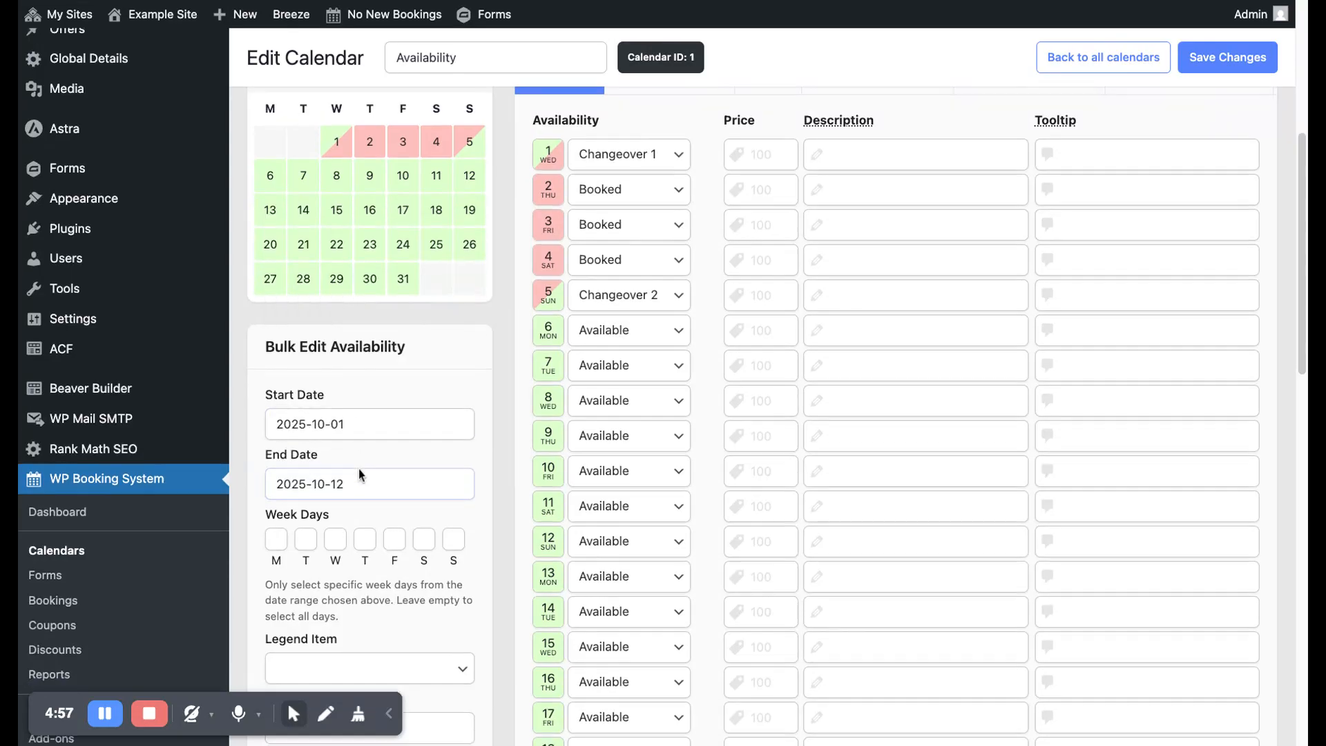
- Set the bulk edit price to 70, apply it to the selected date range and check the daily prices
scroll(345, 428, down, 3)
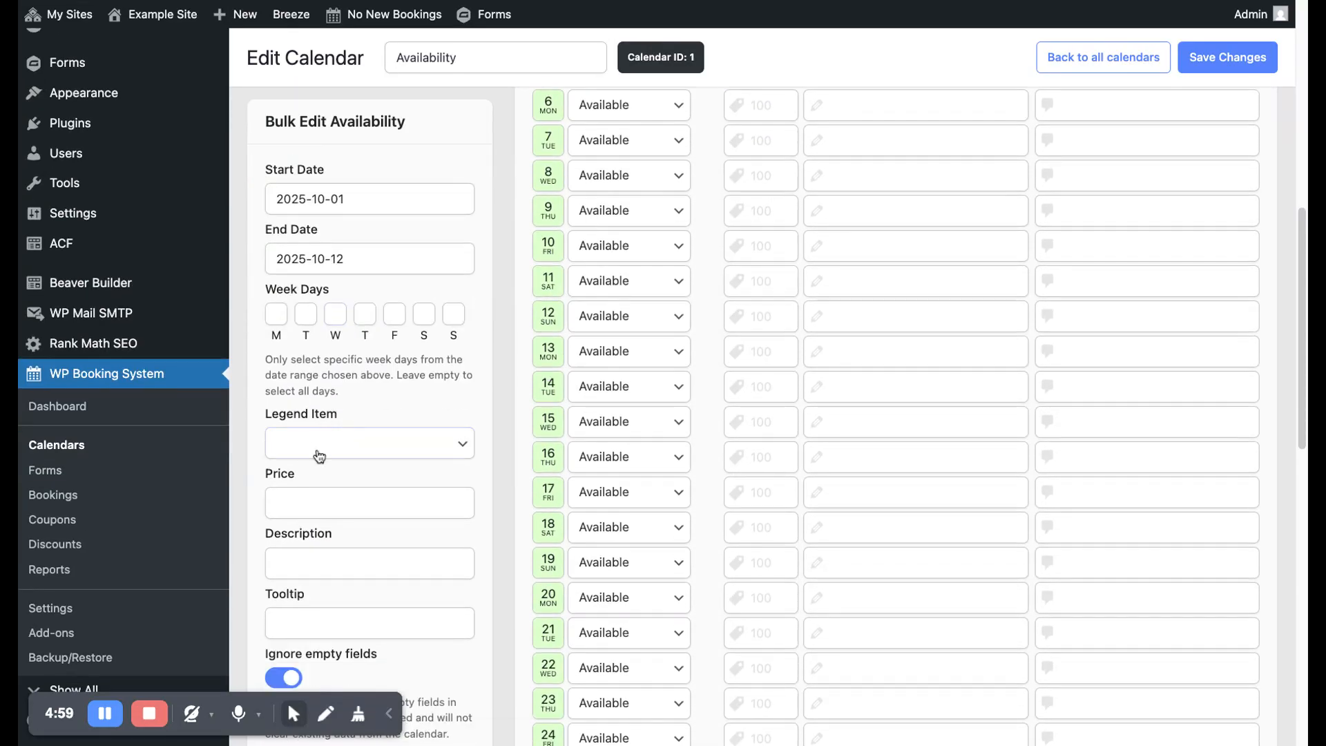
click(307, 496)
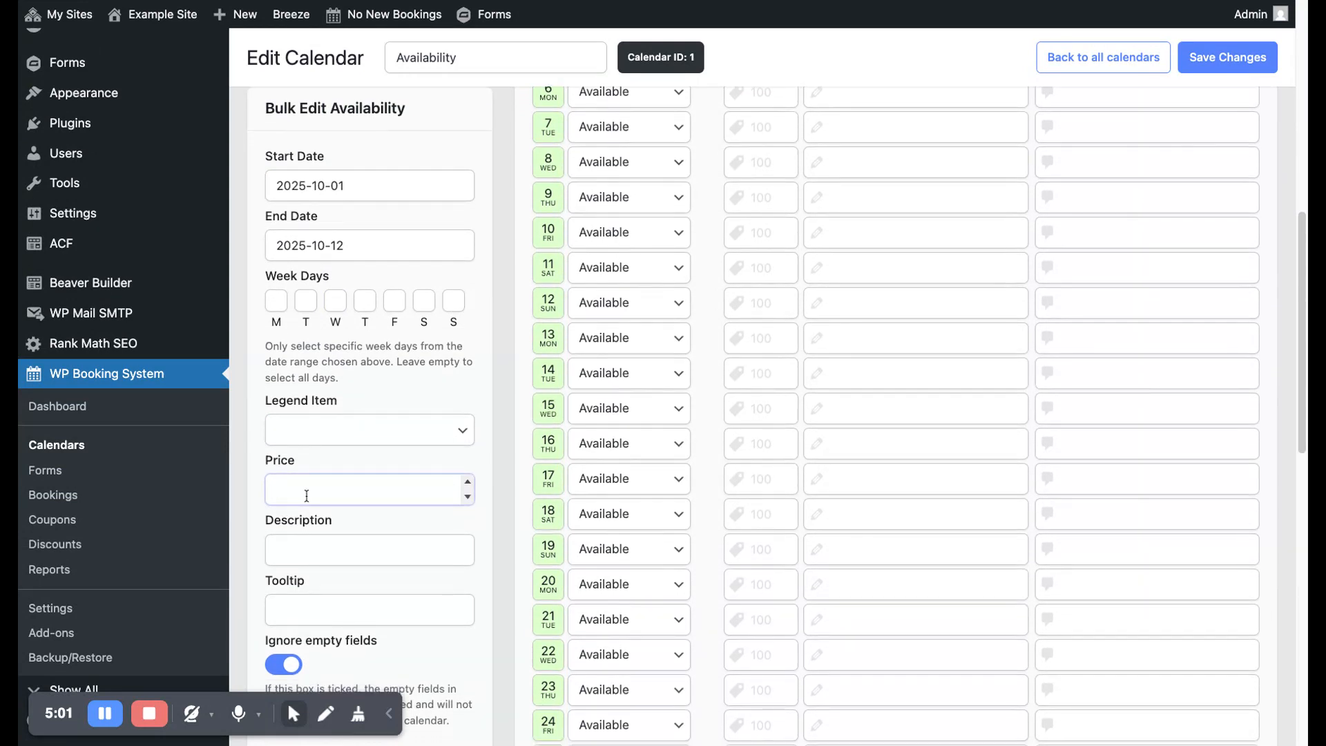
text(70)
scroll(358, 536, down, 4)
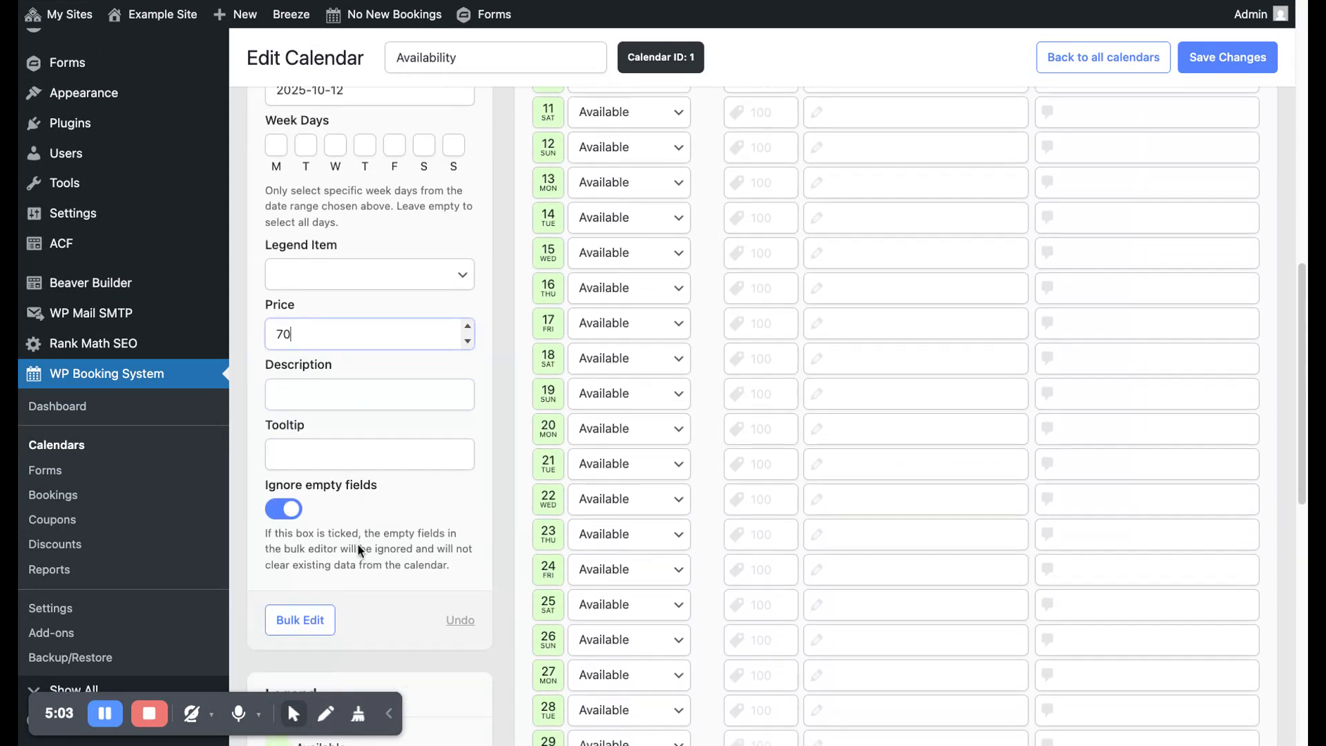
click(304, 594)
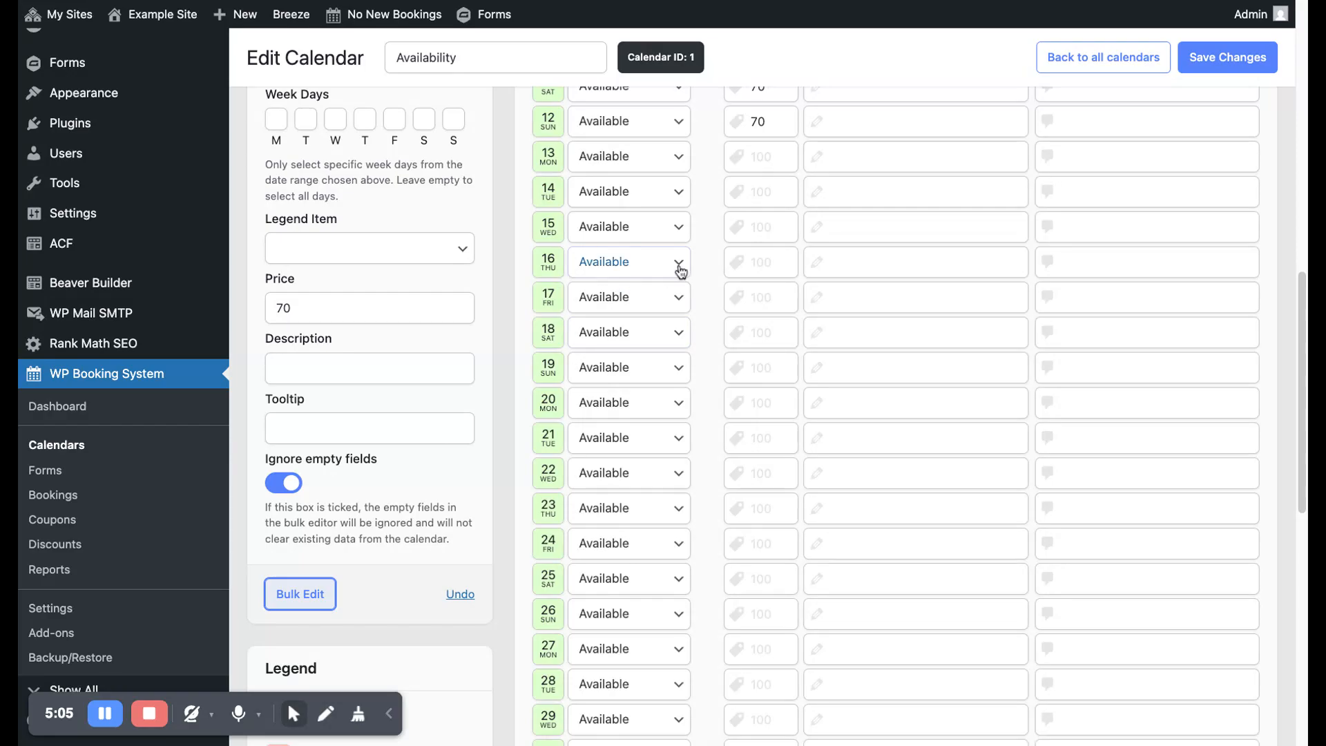
scroll(680, 271, up, 10)
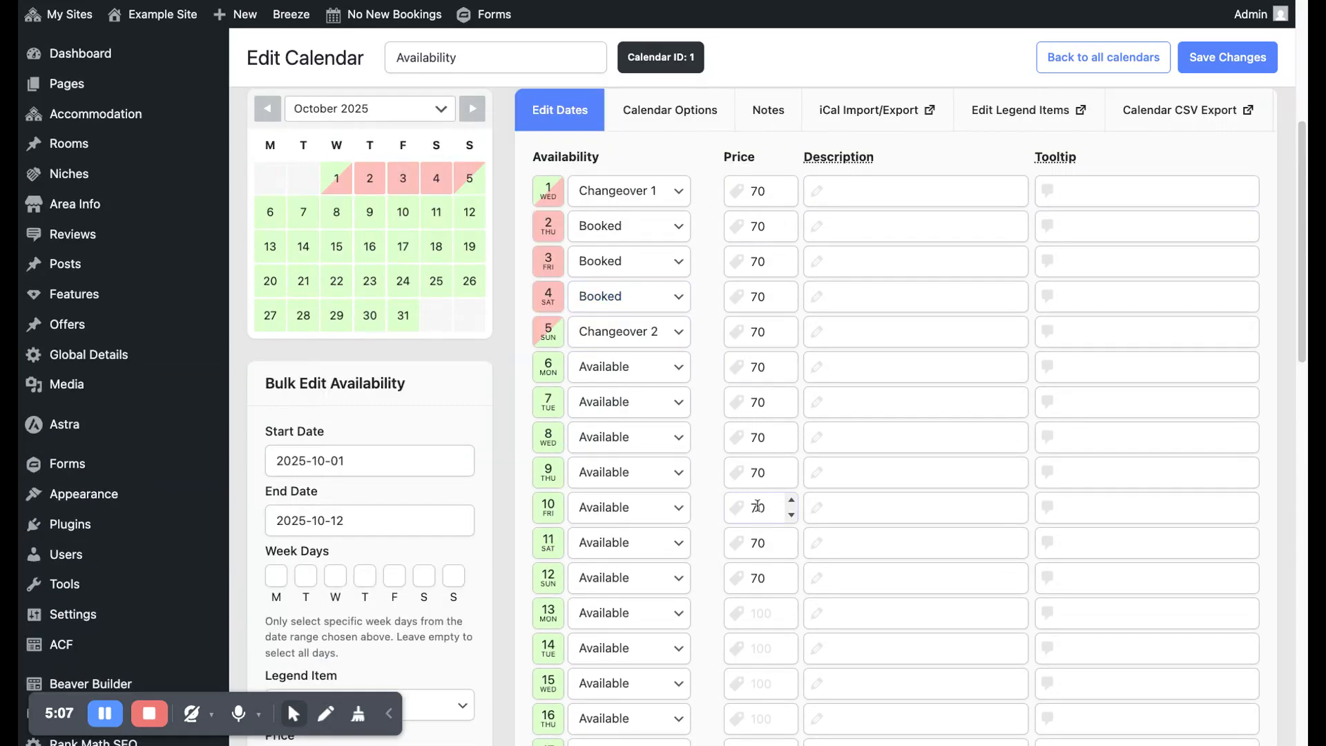
scroll(777, 480, down, 1)
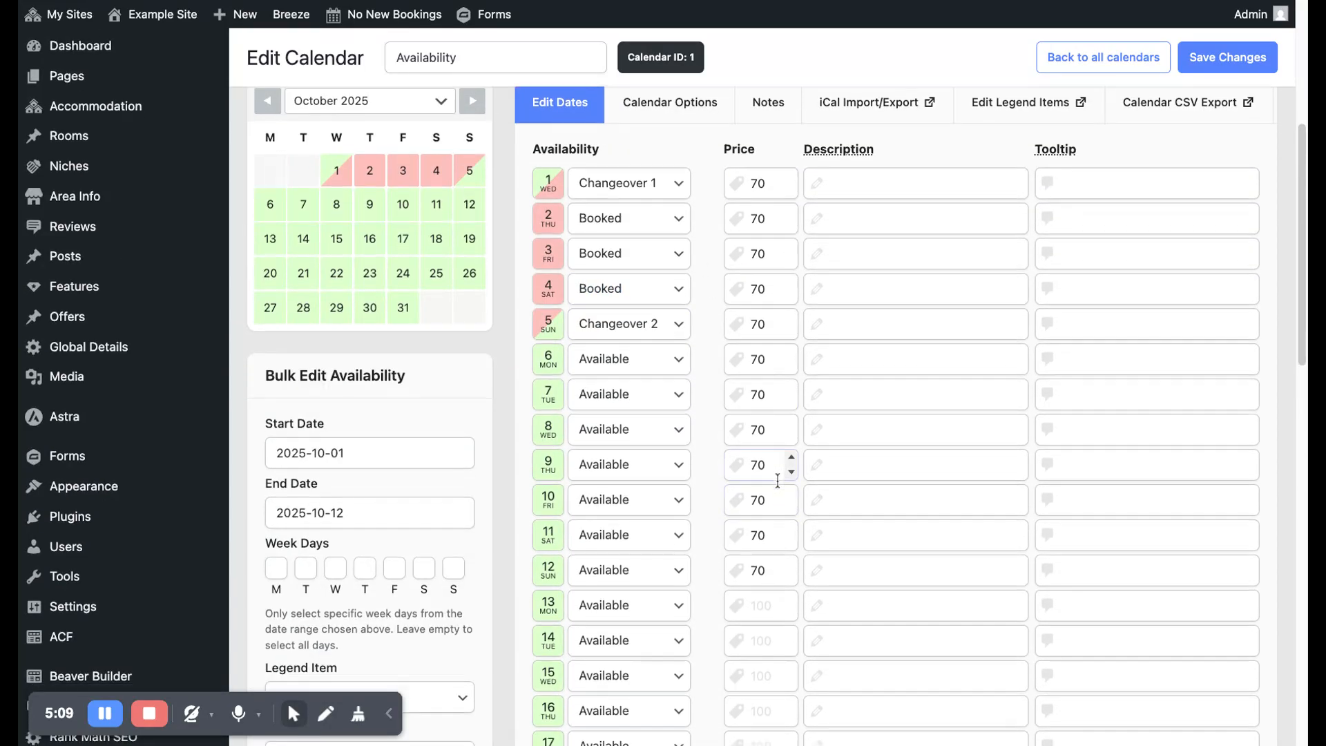
- Set the bulk edit date range from 2025-10-13 to 2025-11-01
scroll(778, 481, down, 3)
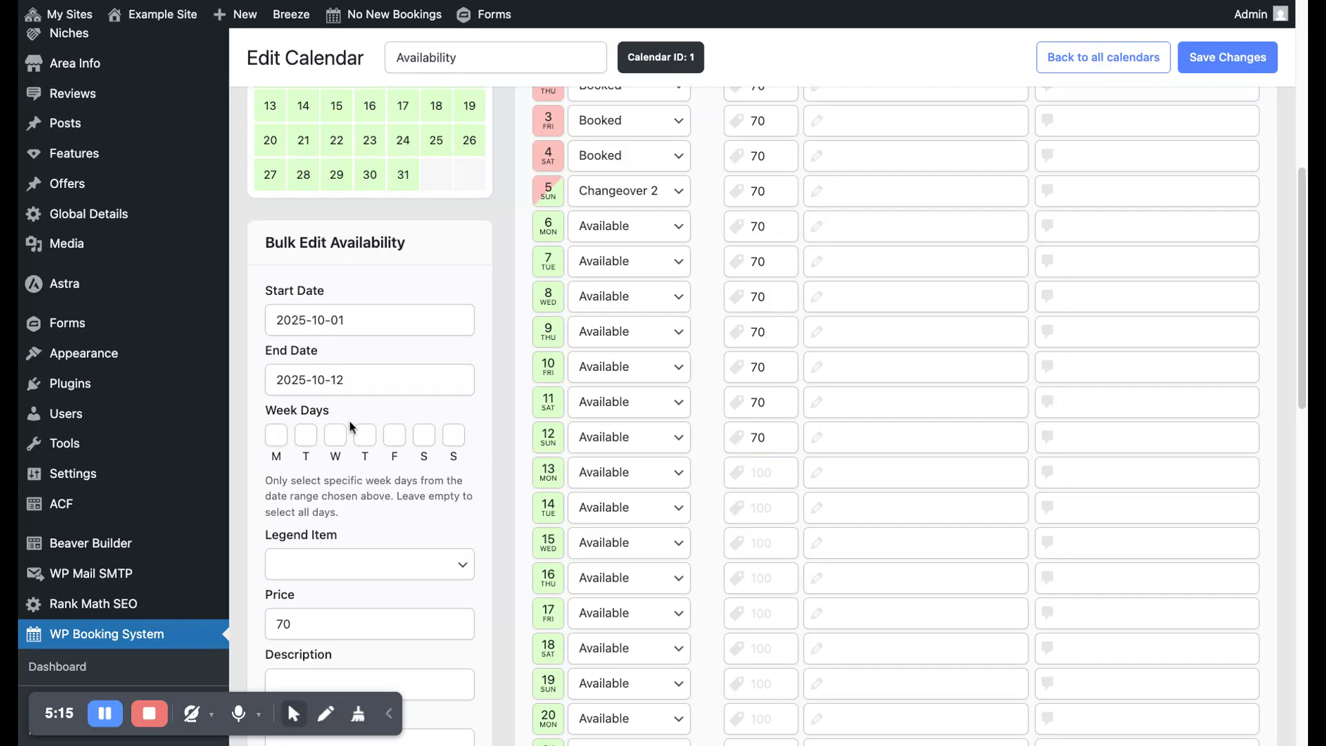
click(314, 323)
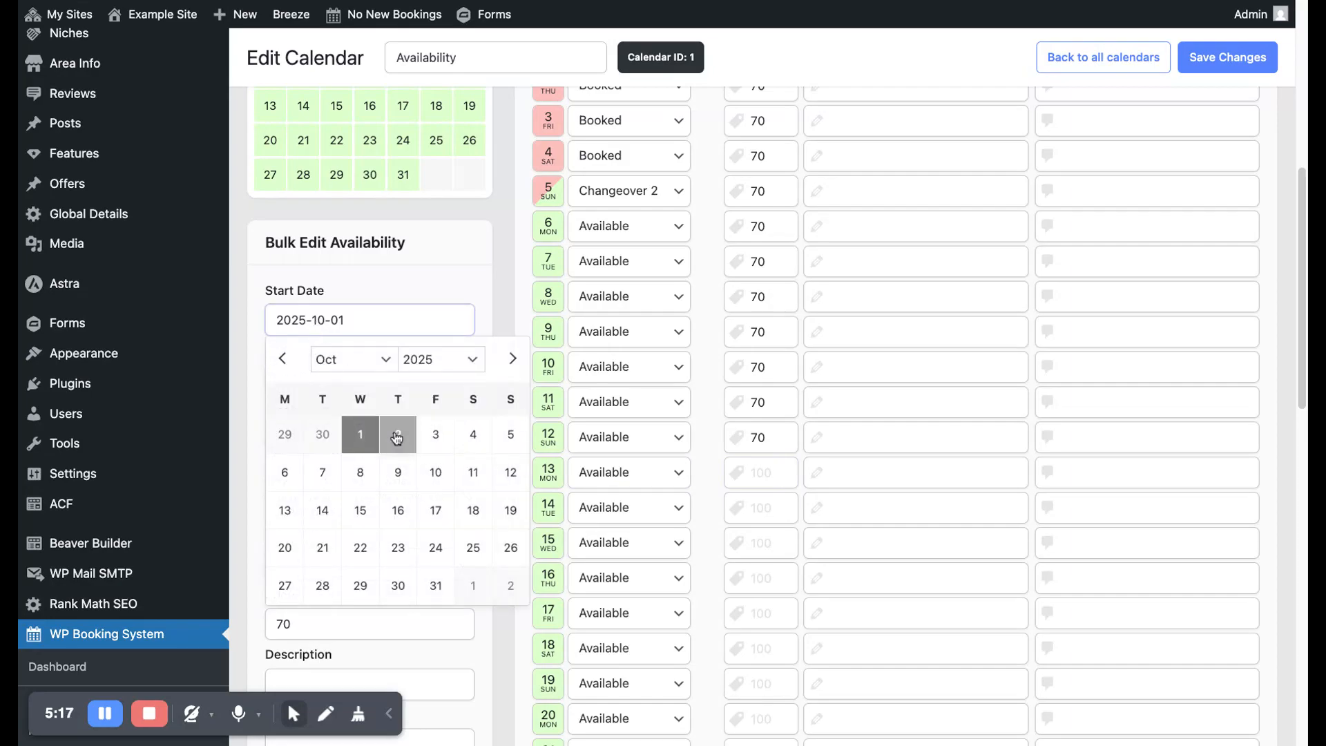
click(284, 509)
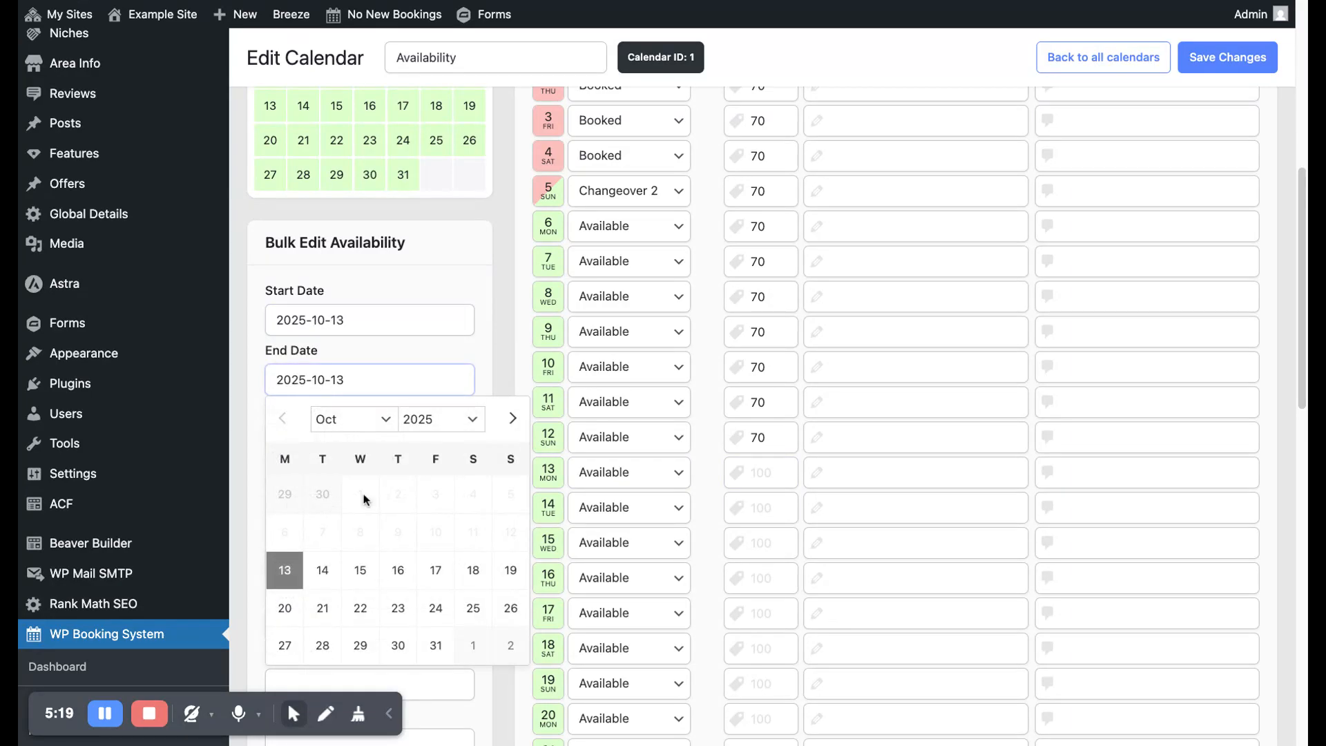
click(470, 649)
- Try to bulk edit the price of the selected date range to 120
scroll(359, 498, down, 3)
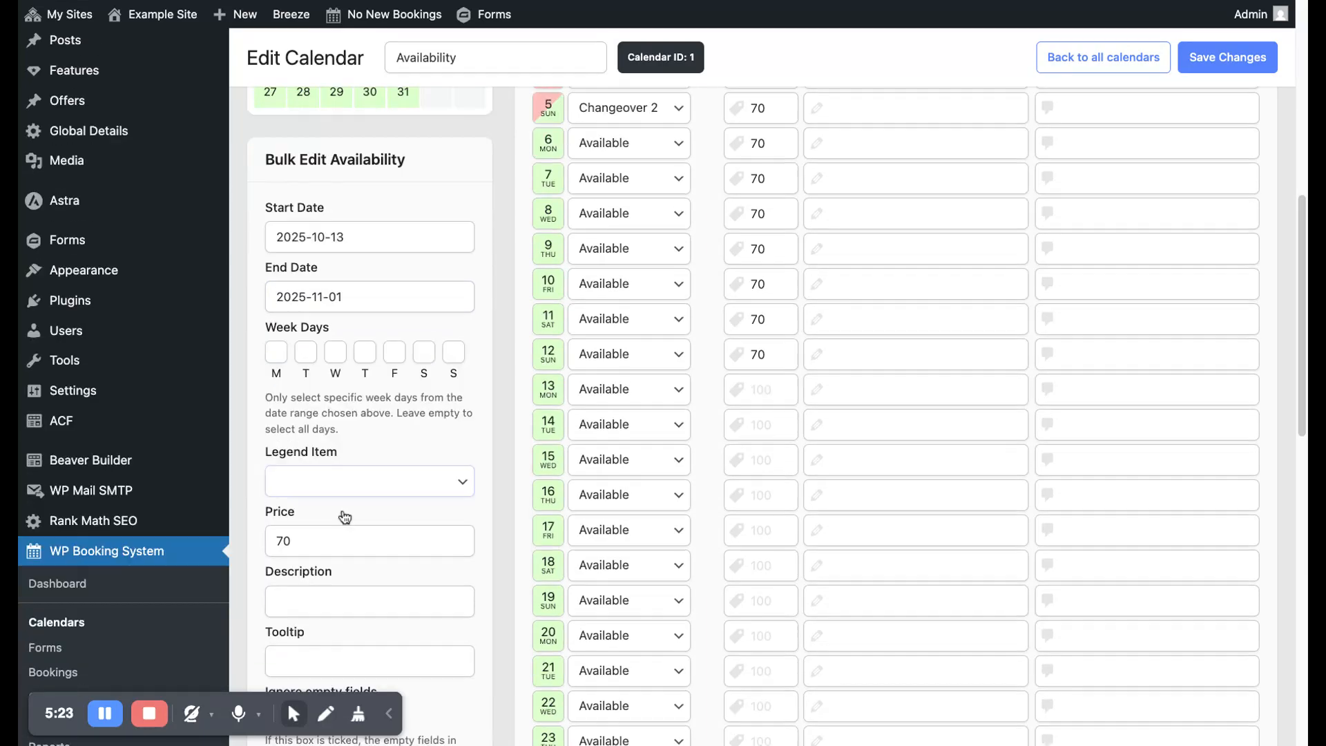
click(294, 490)
double_click(293, 490)
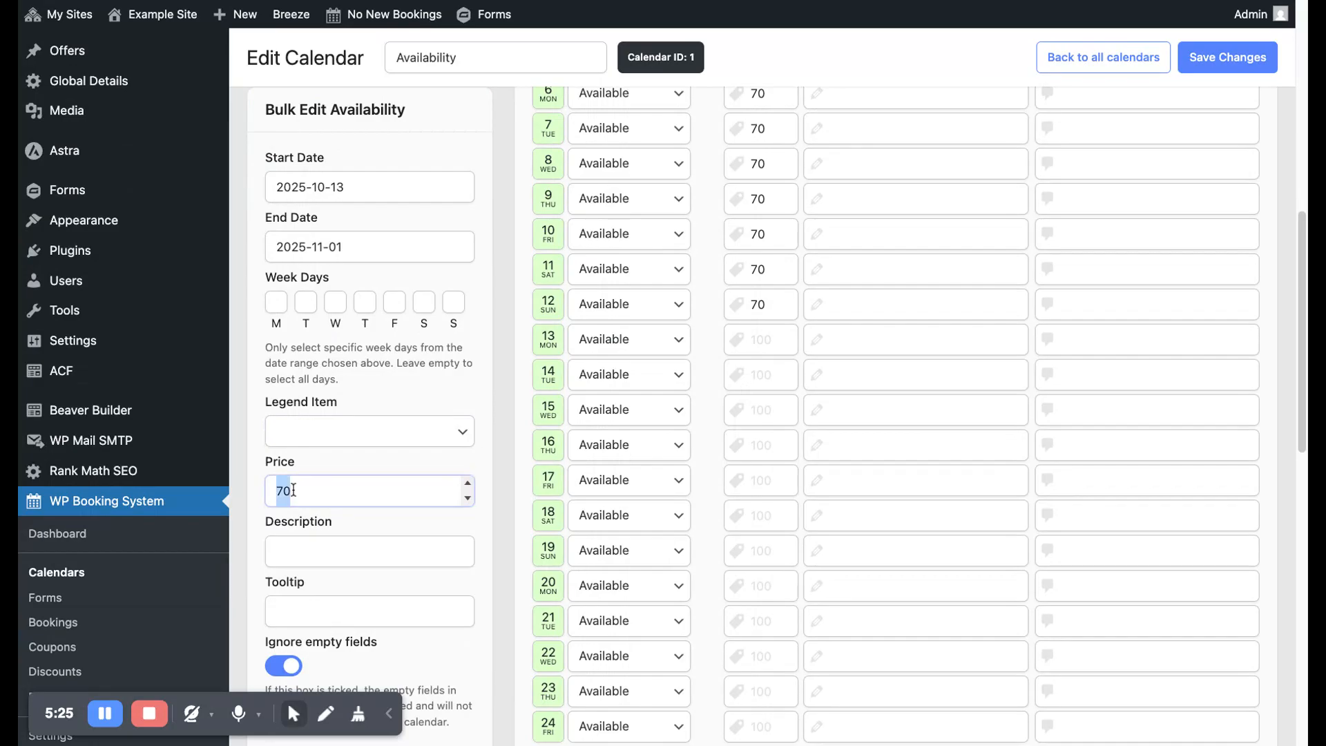
text(120)
scroll(294, 490, down, 5)
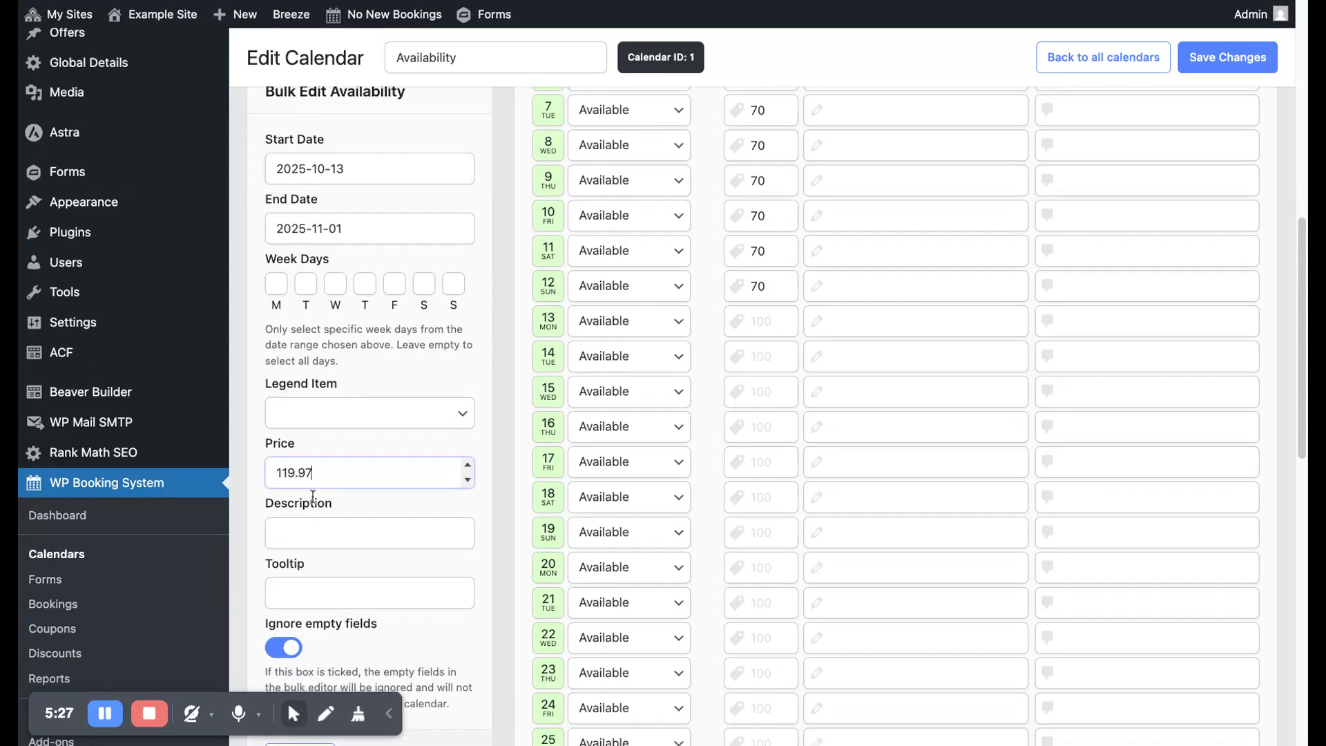
click(301, 636)
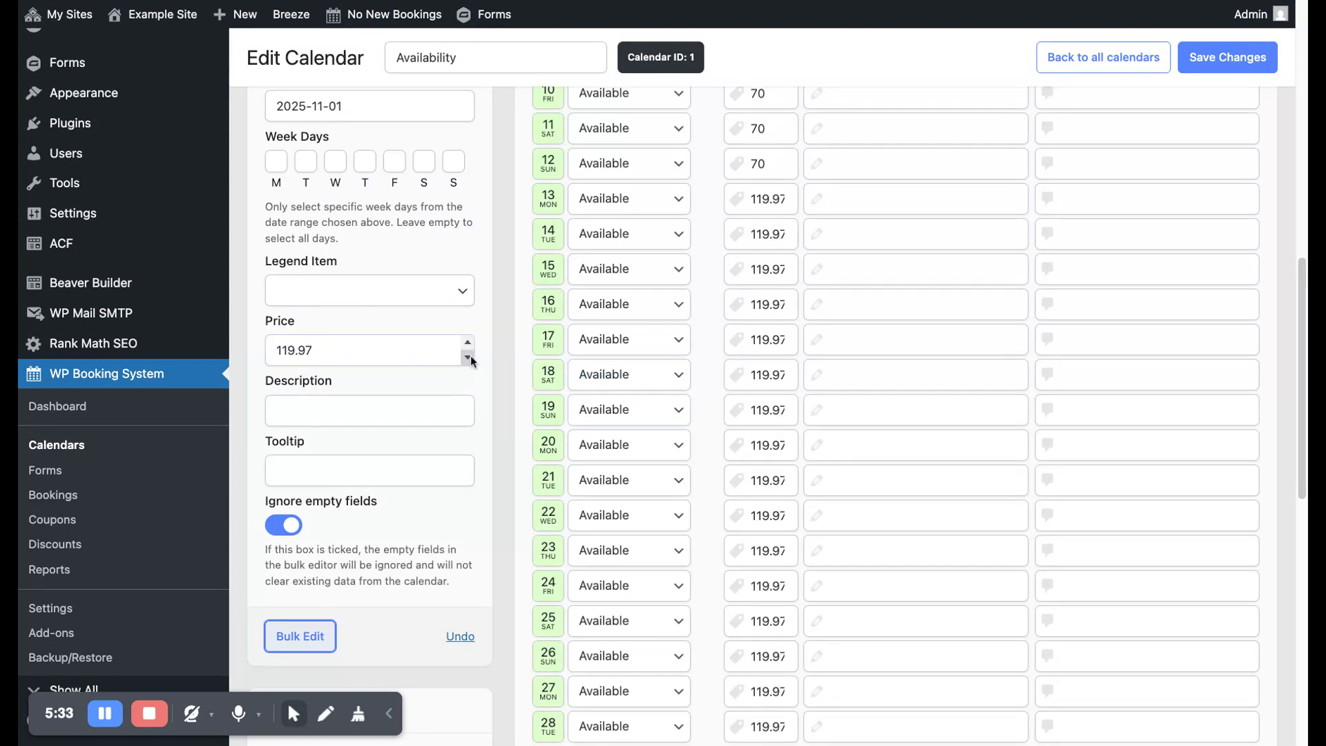
- Correct the bulk edit price to 120, reapply it to the selected date range and check the daily prices
double_click(411, 352)
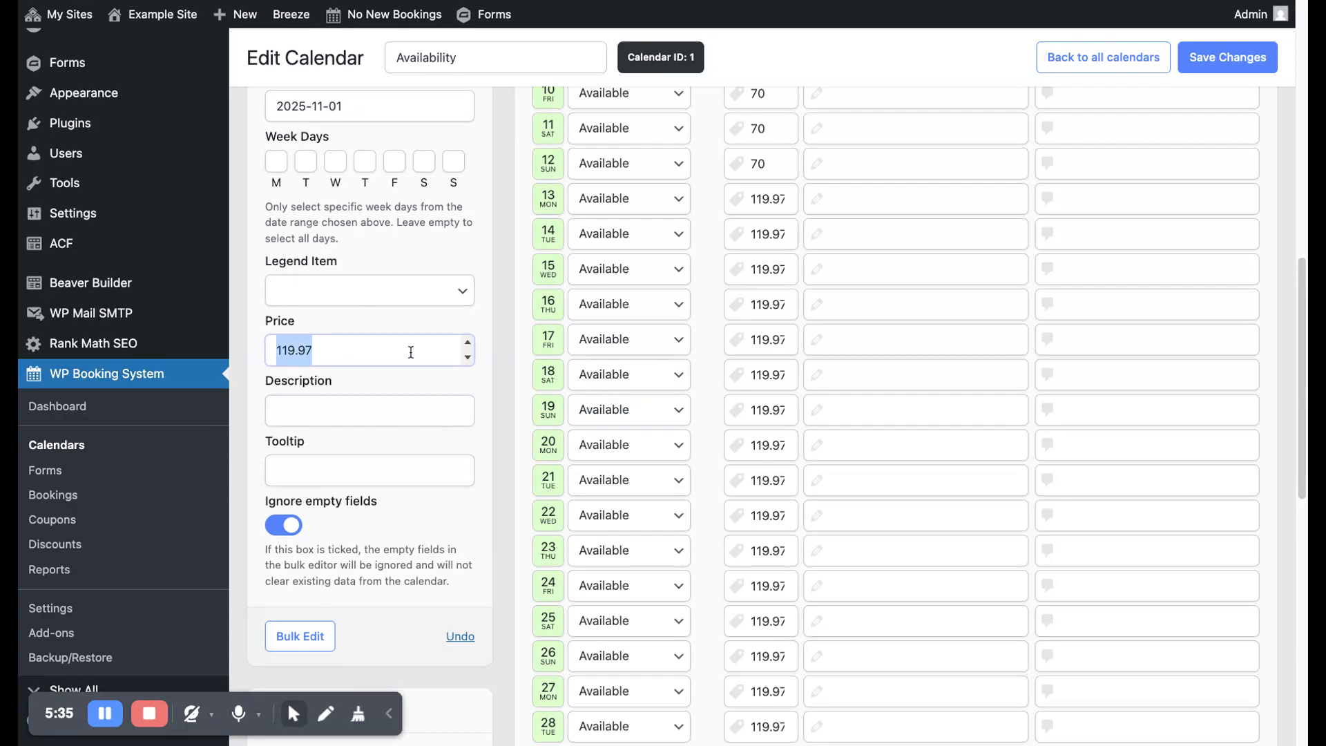
text(120)
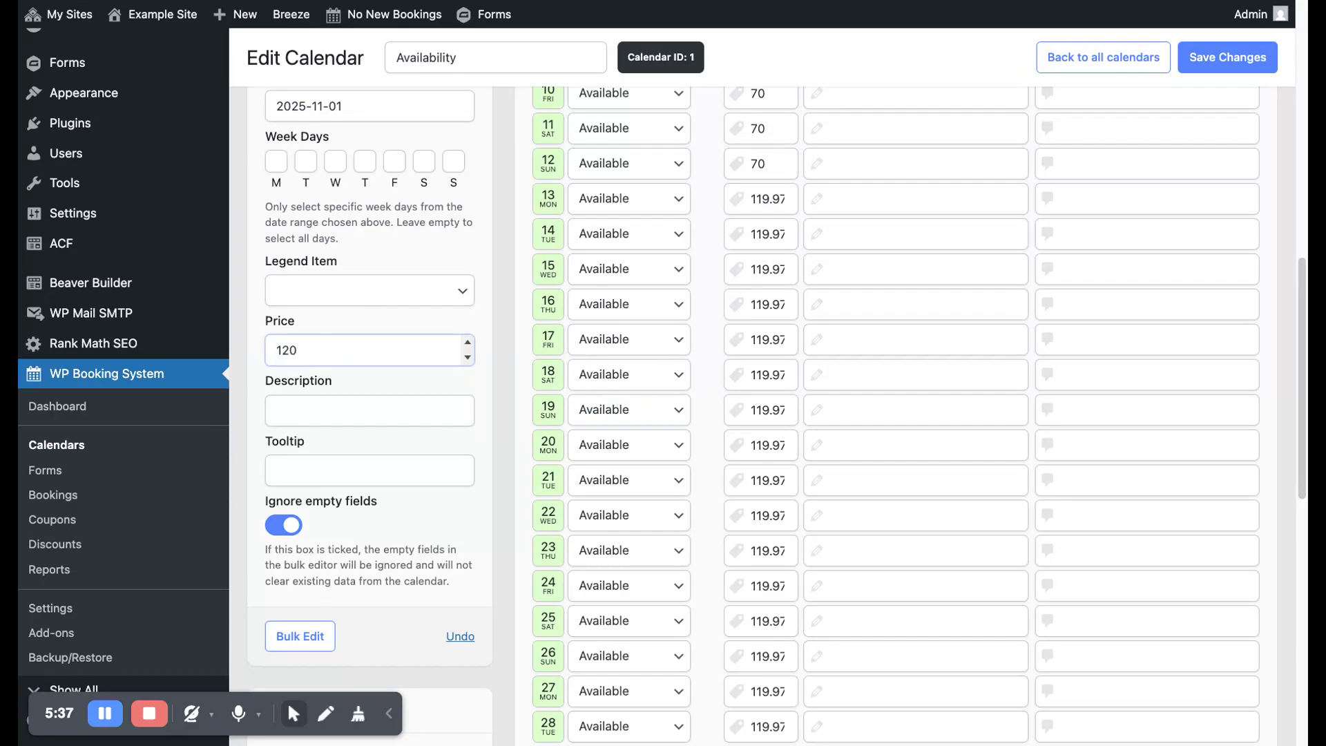
click(307, 634)
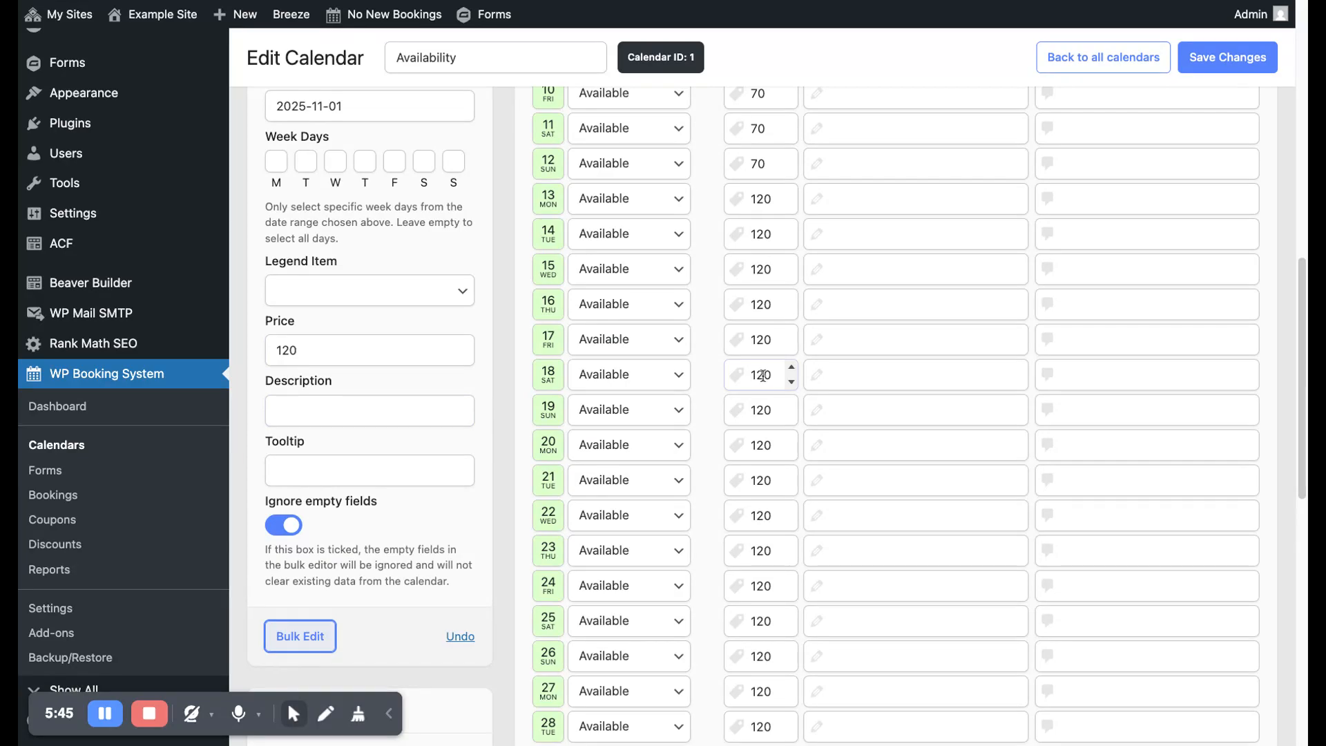
scroll(715, 478, down, 3)
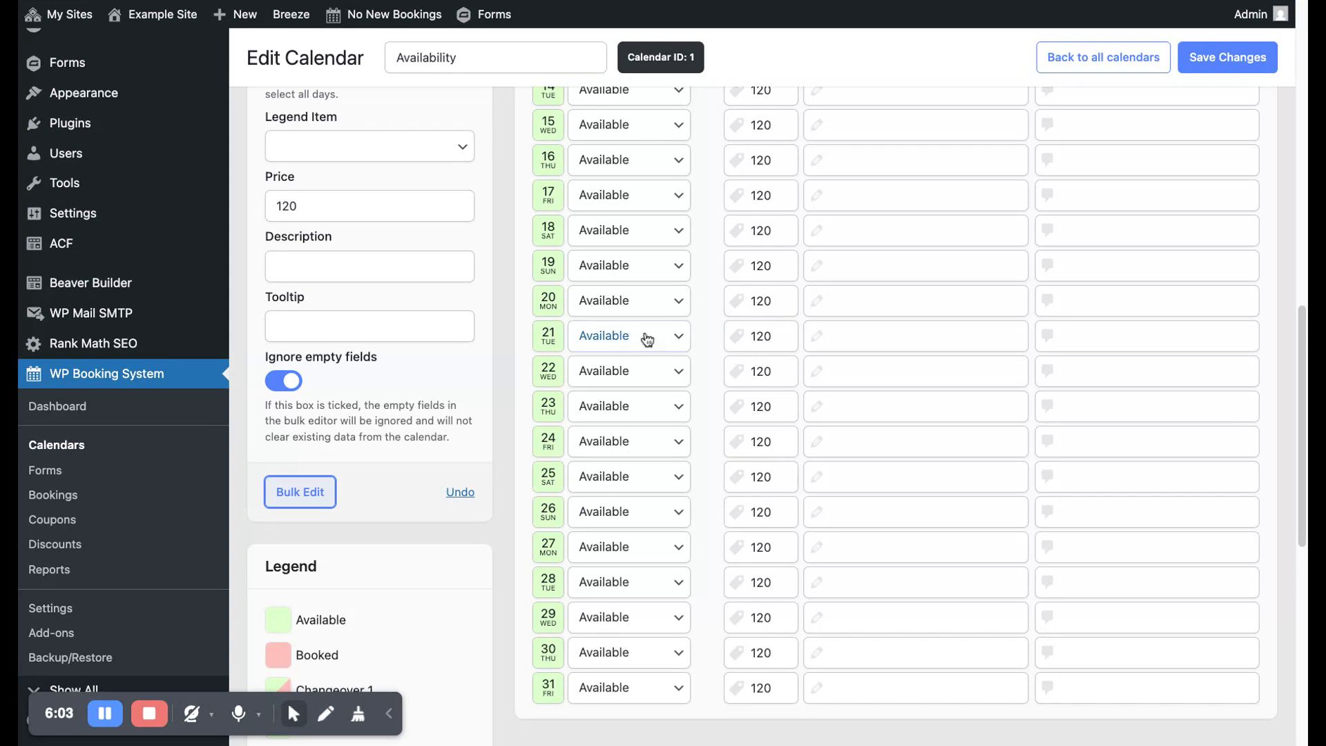
scroll(377, 415, up, 3)
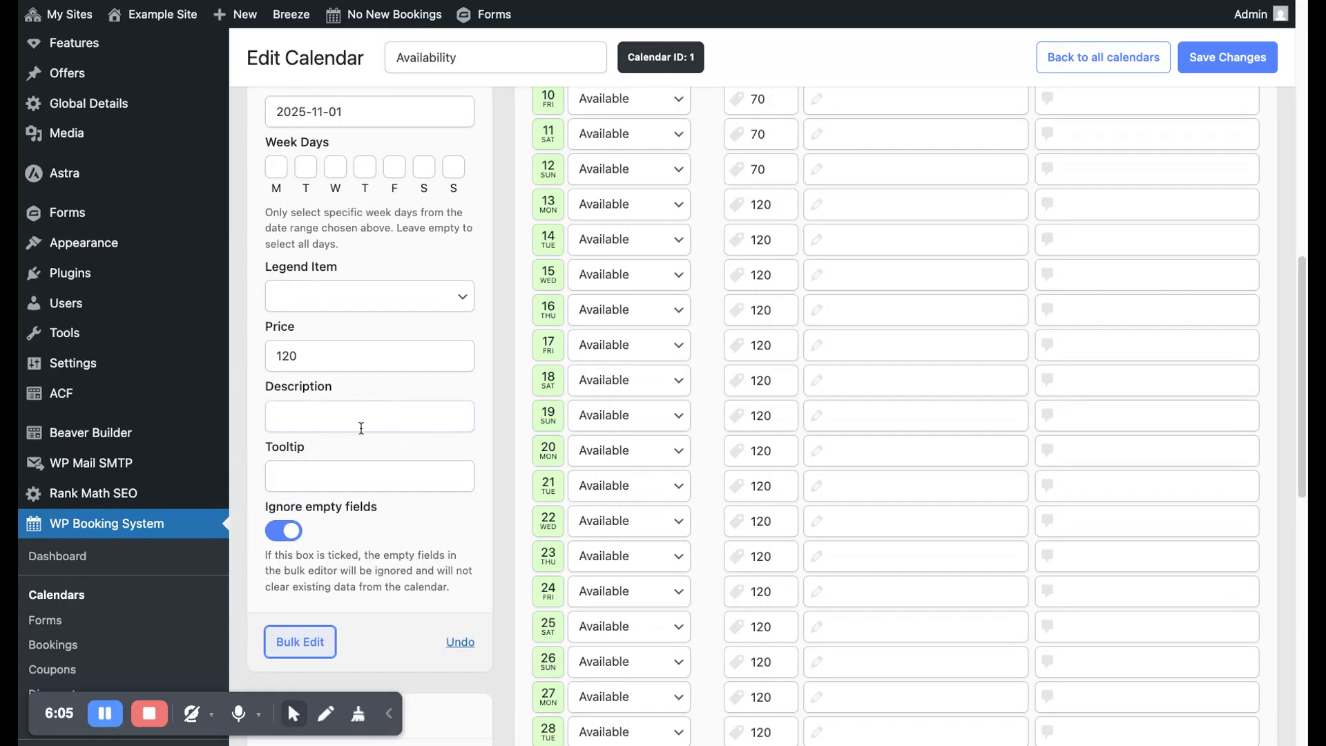
- Set the bulk edit legend item to Booked, apply it to the selected date range and check the dates
scroll(391, 454, up, 3)
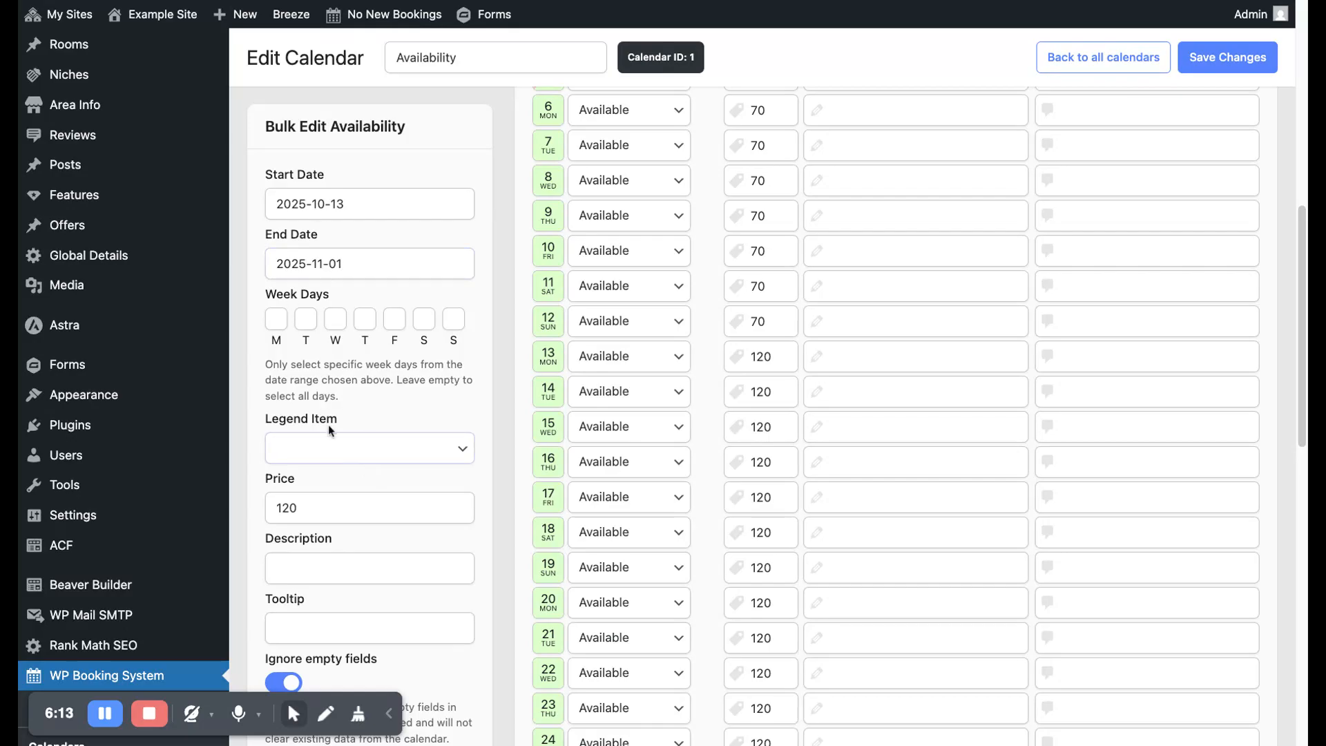
scroll(327, 427, down, 1)
scroll(353, 446, down, 1)
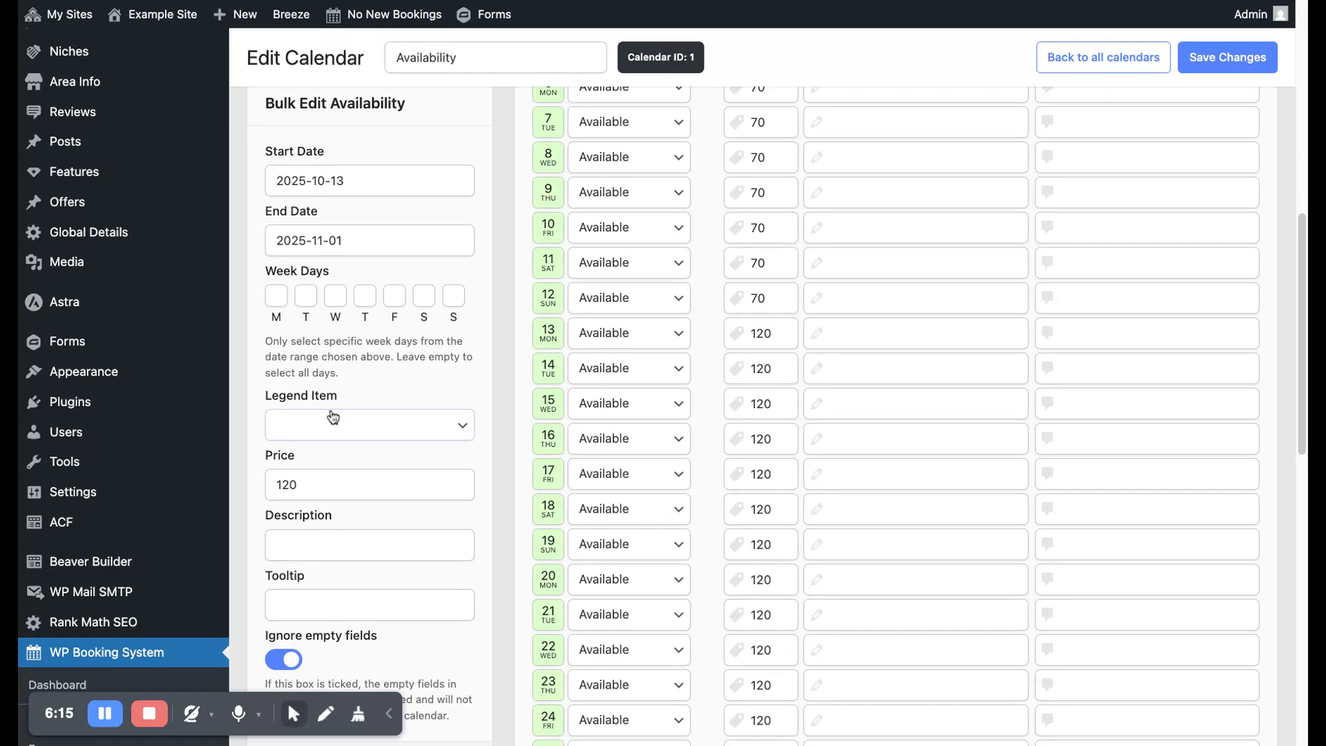
click(332, 415)
click(378, 415)
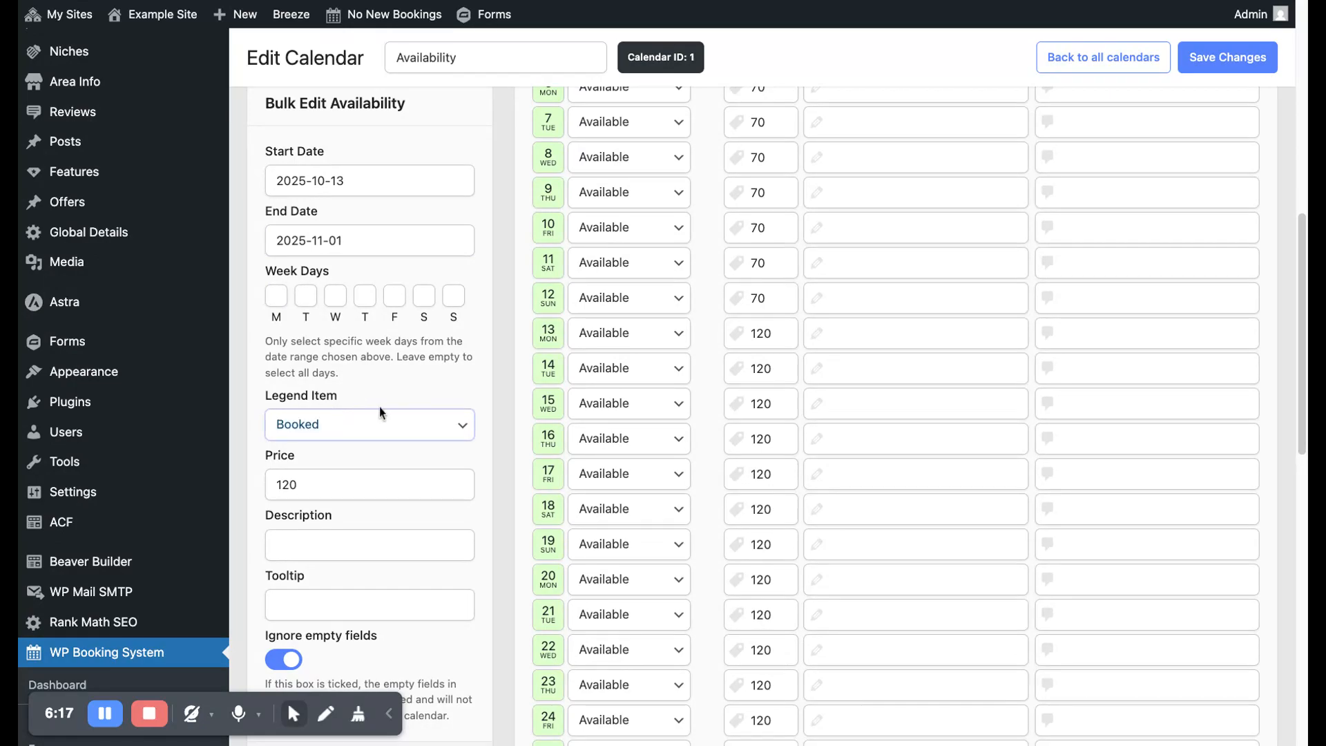
scroll(379, 414, down, 5)
click(309, 443)
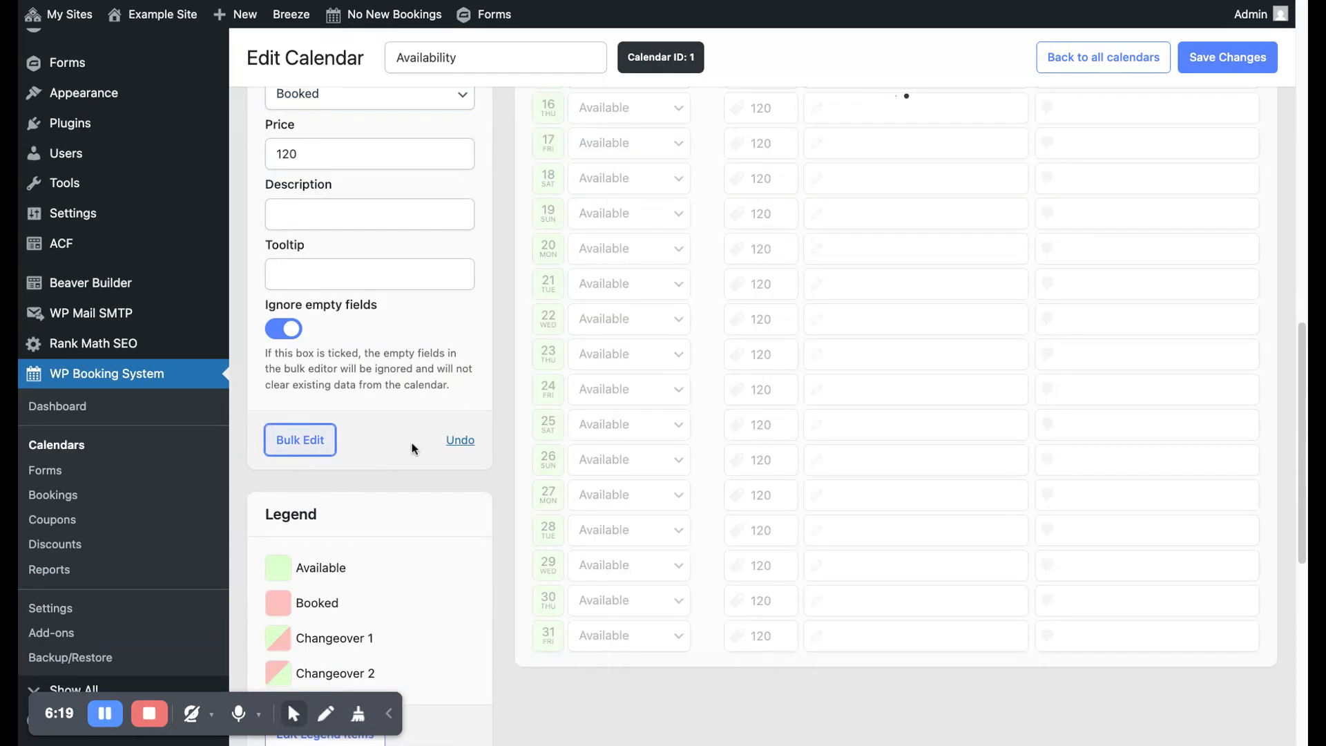
scroll(563, 386, up, 5)
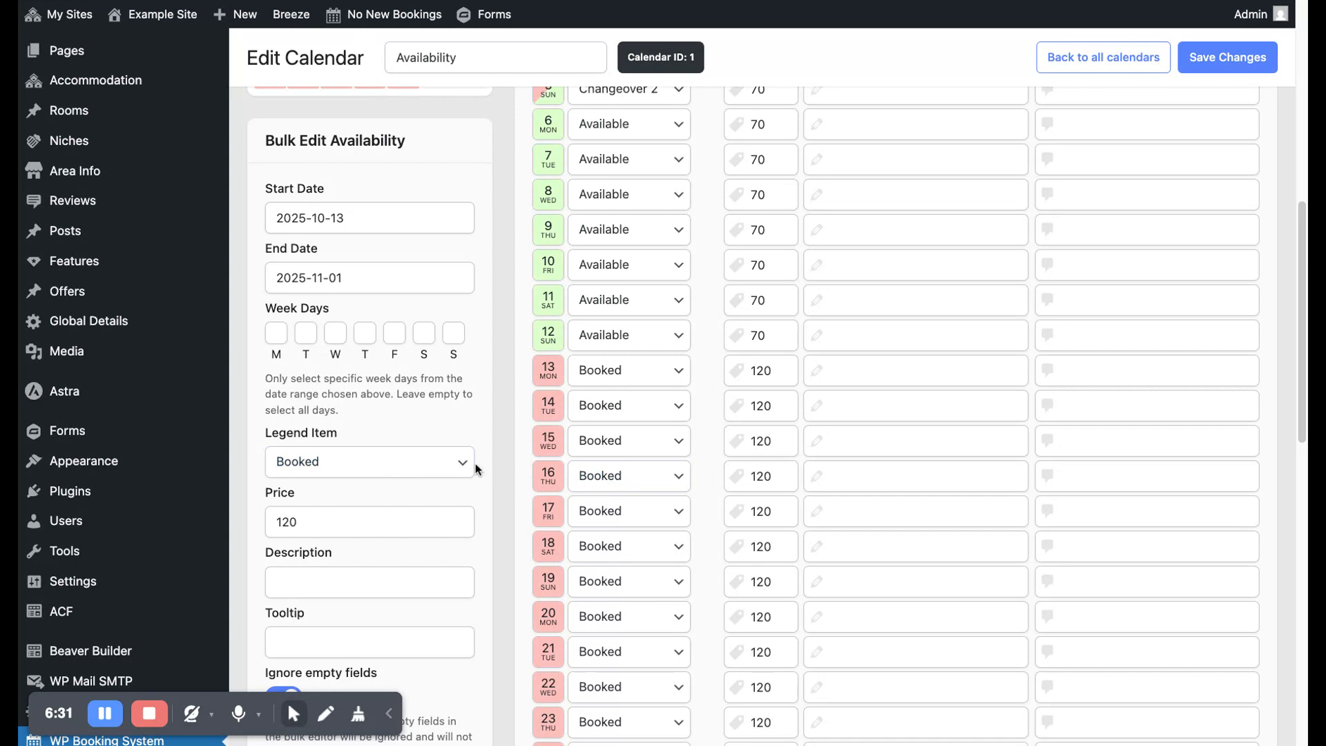
scroll(475, 469, up, 2)
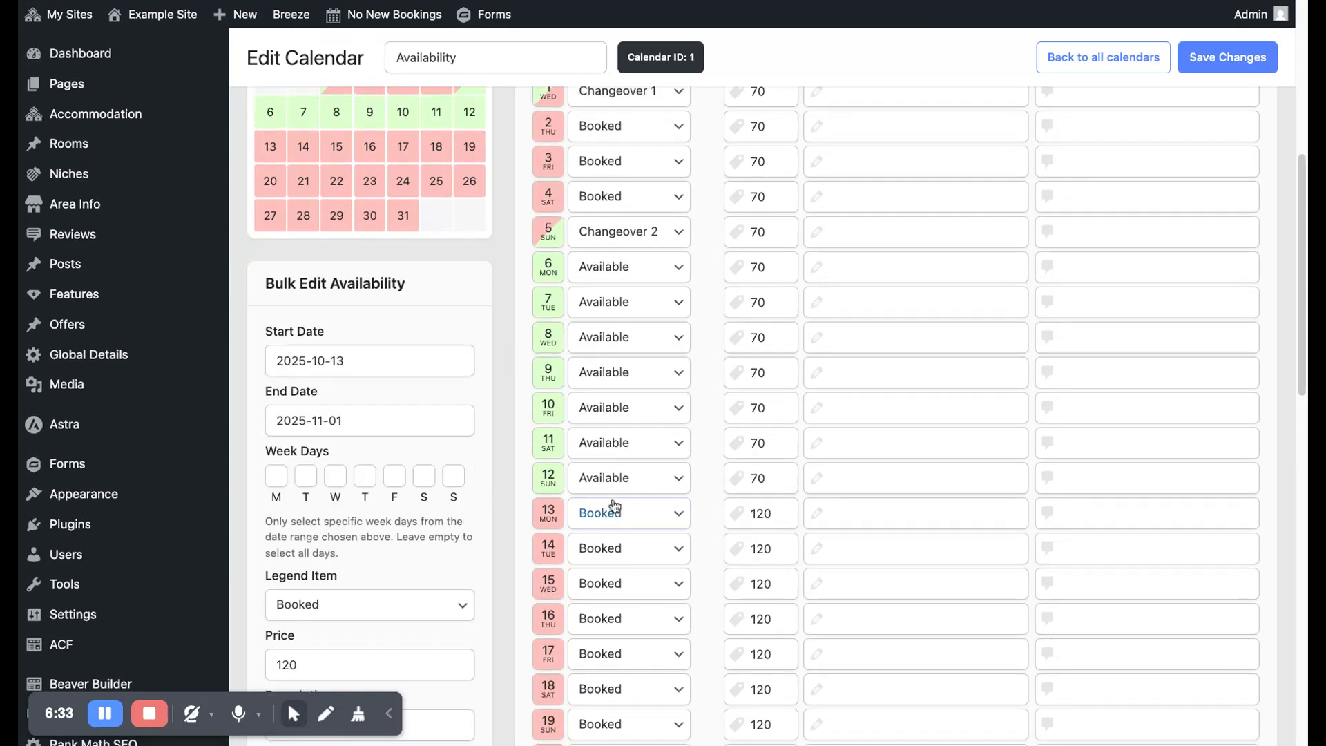
- Set 13 October 2025 to Changeover 1 and save the calendar changes
scroll(483, 467, down, 3)
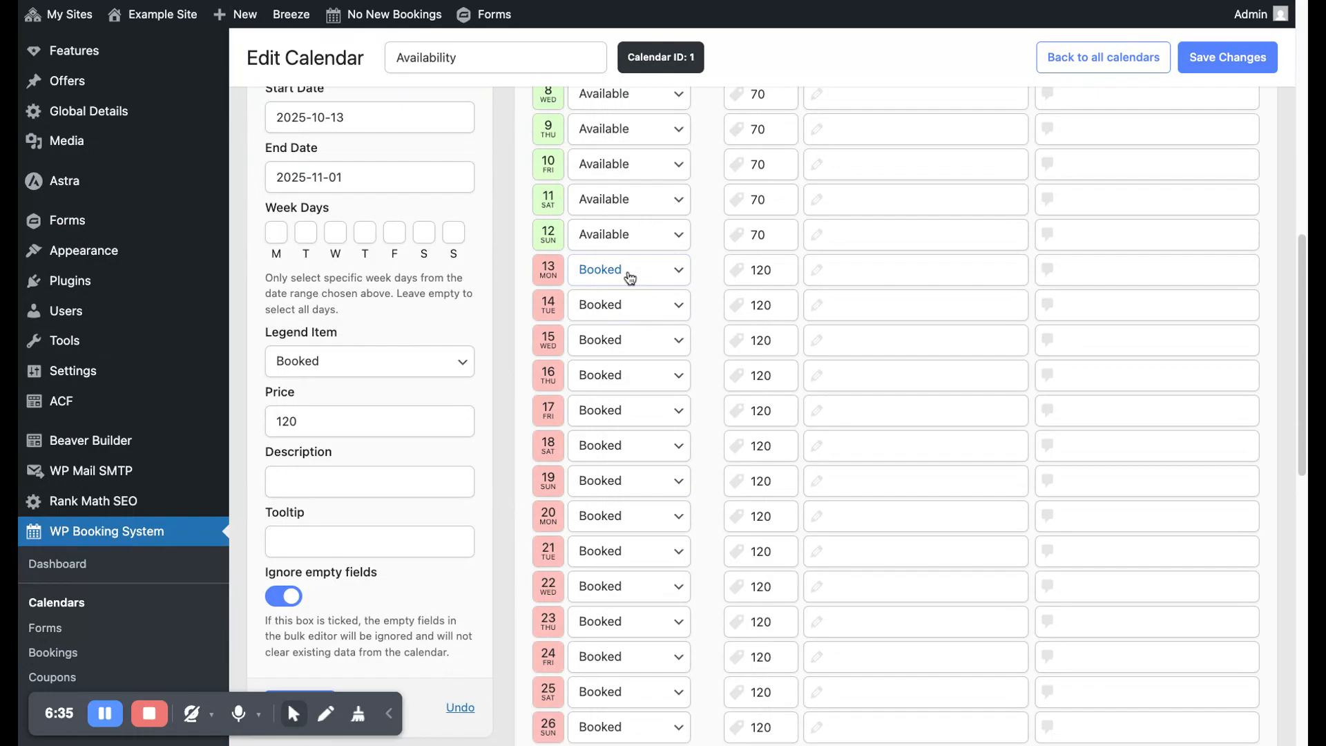
click(667, 277)
click(614, 286)
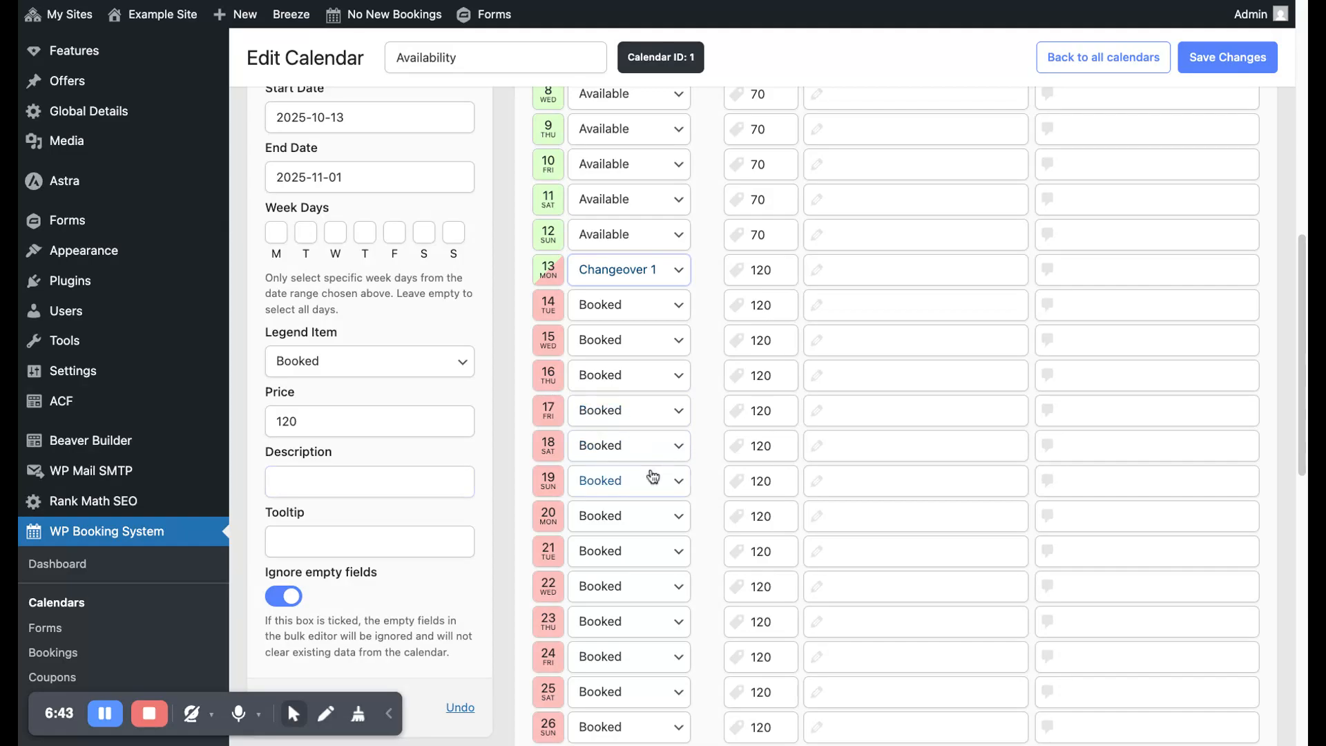
scroll(608, 473, down, 2)
scroll(614, 474, up, 5)
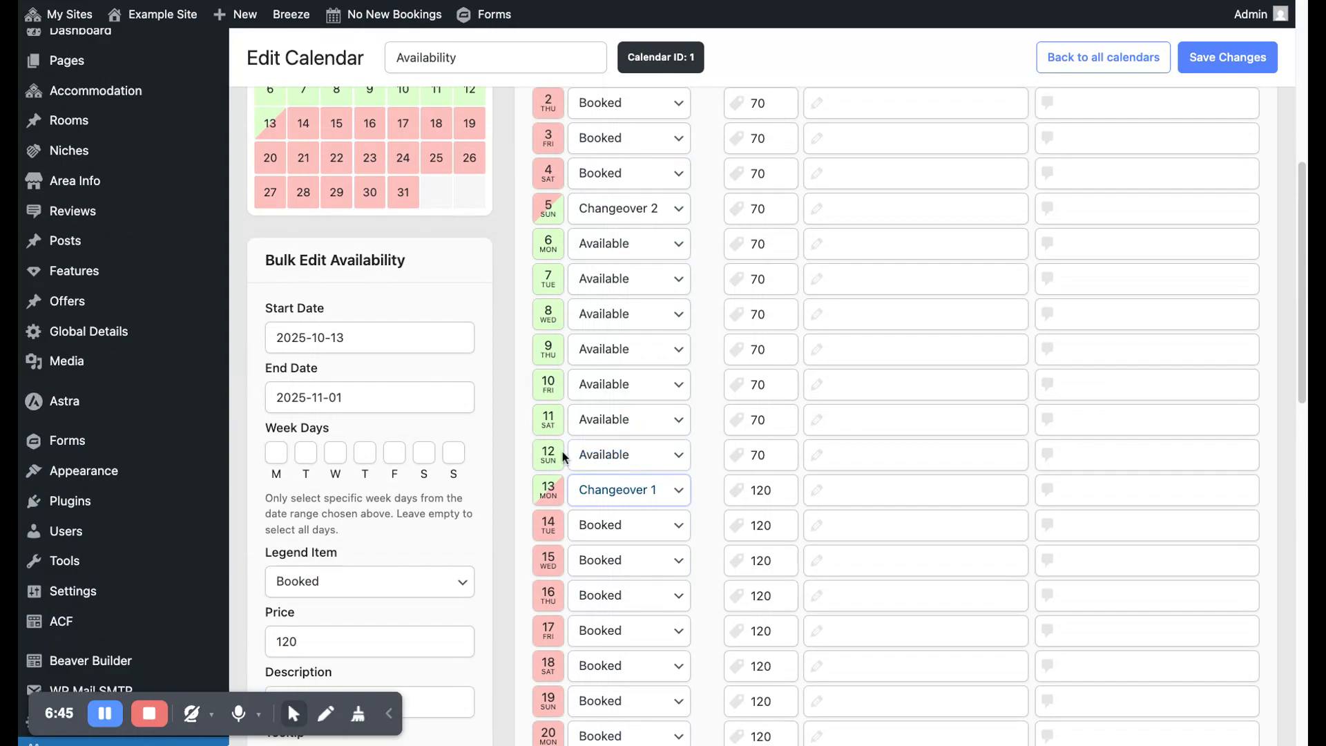
scroll(644, 326, up, 2)
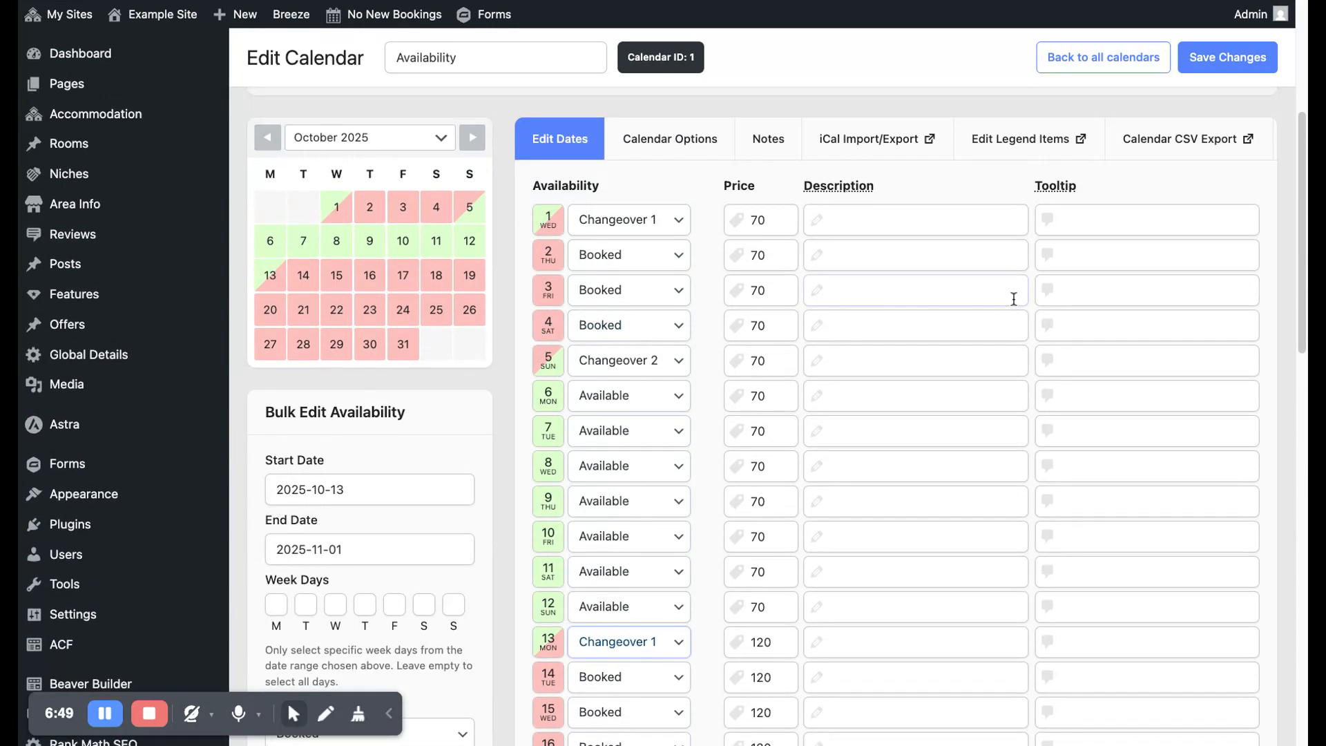
click(1230, 61)
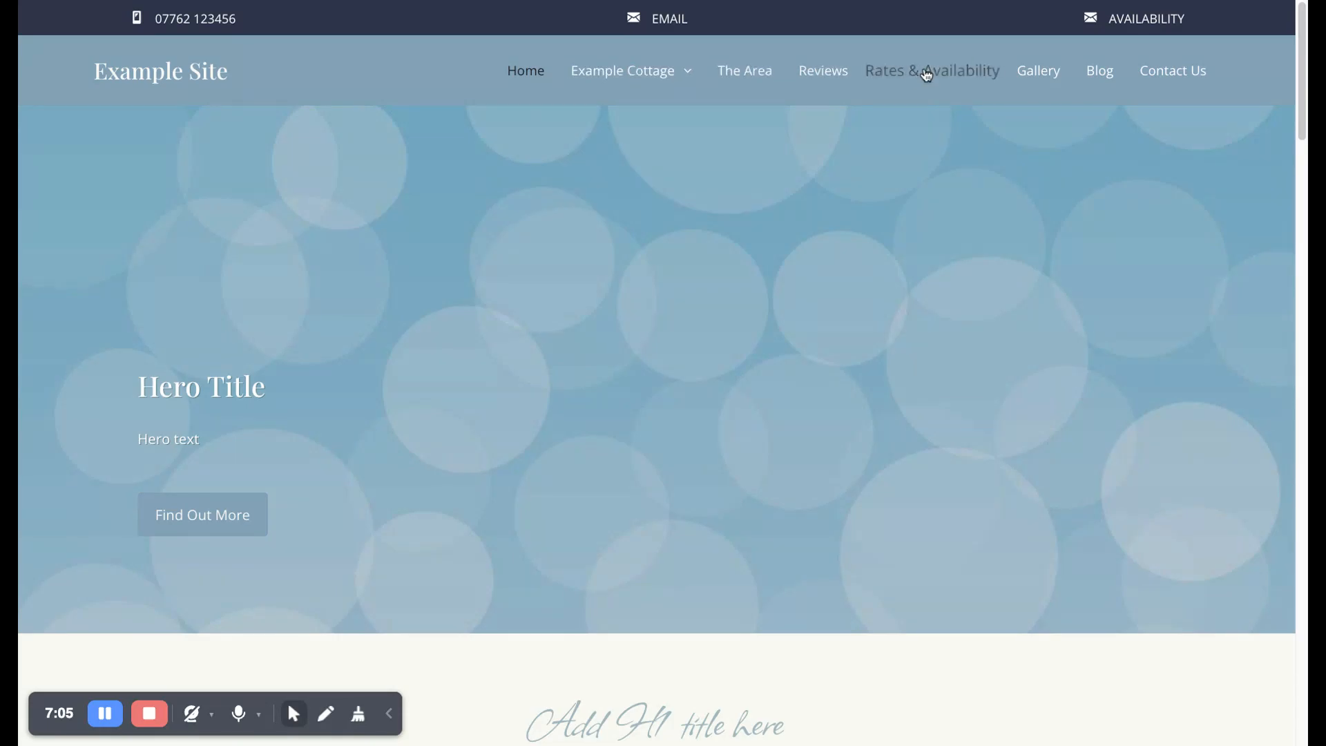
- Open the Example Site's Rates & Availability page and select a stay from 3 to 6 November 2025
click(927, 75)
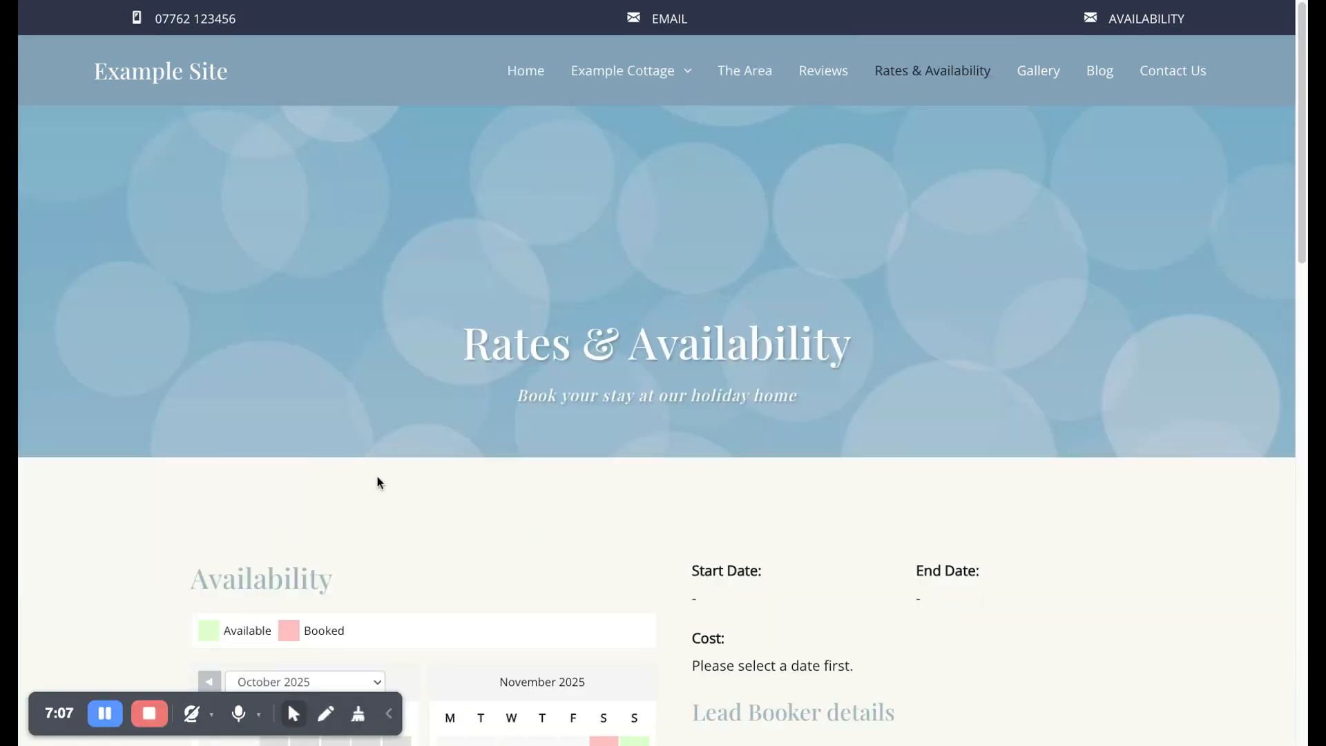
scroll(380, 481, down, 5)
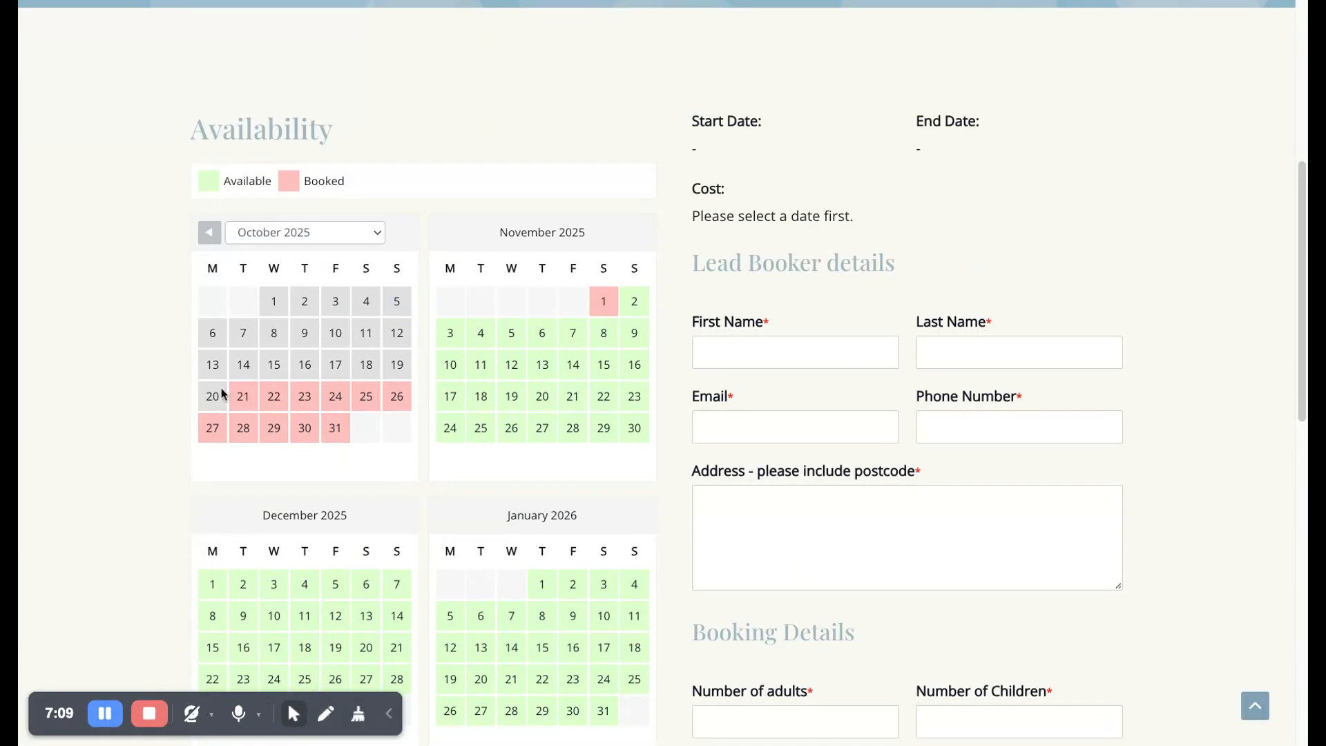
click(455, 344)
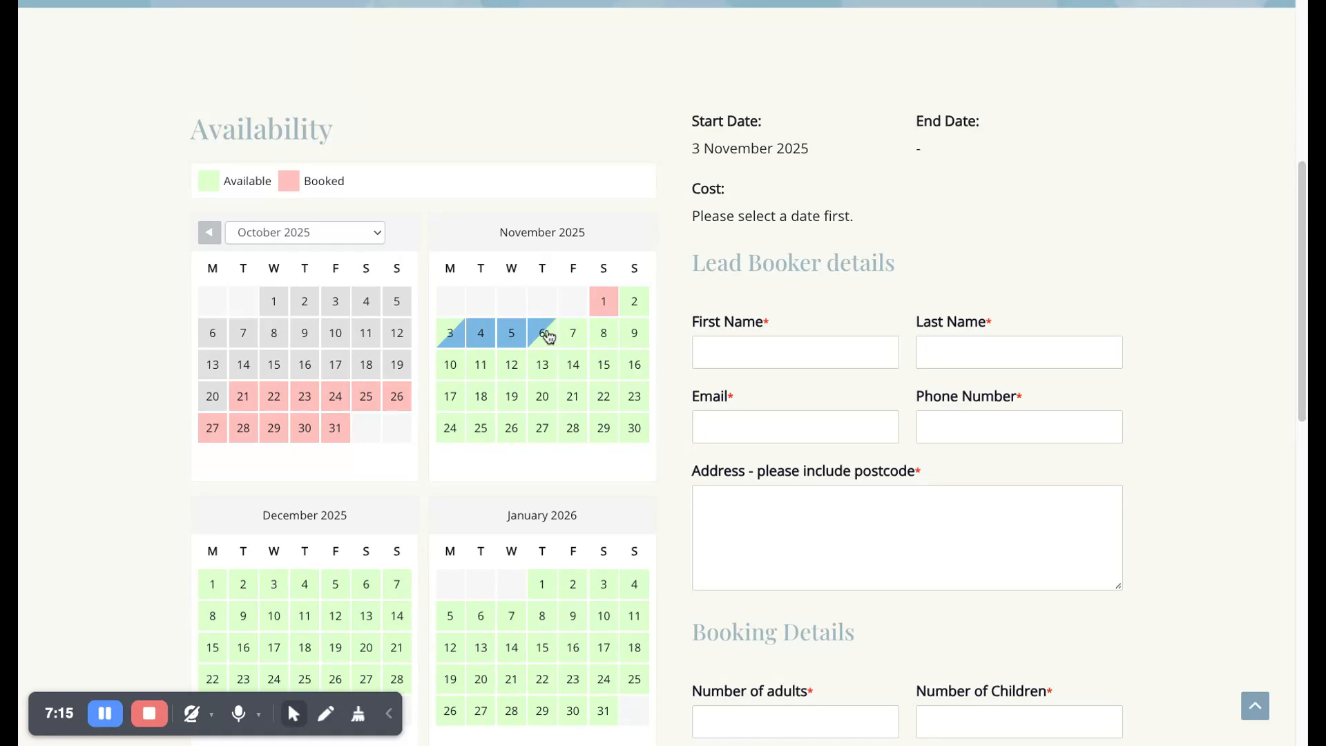
click(549, 338)
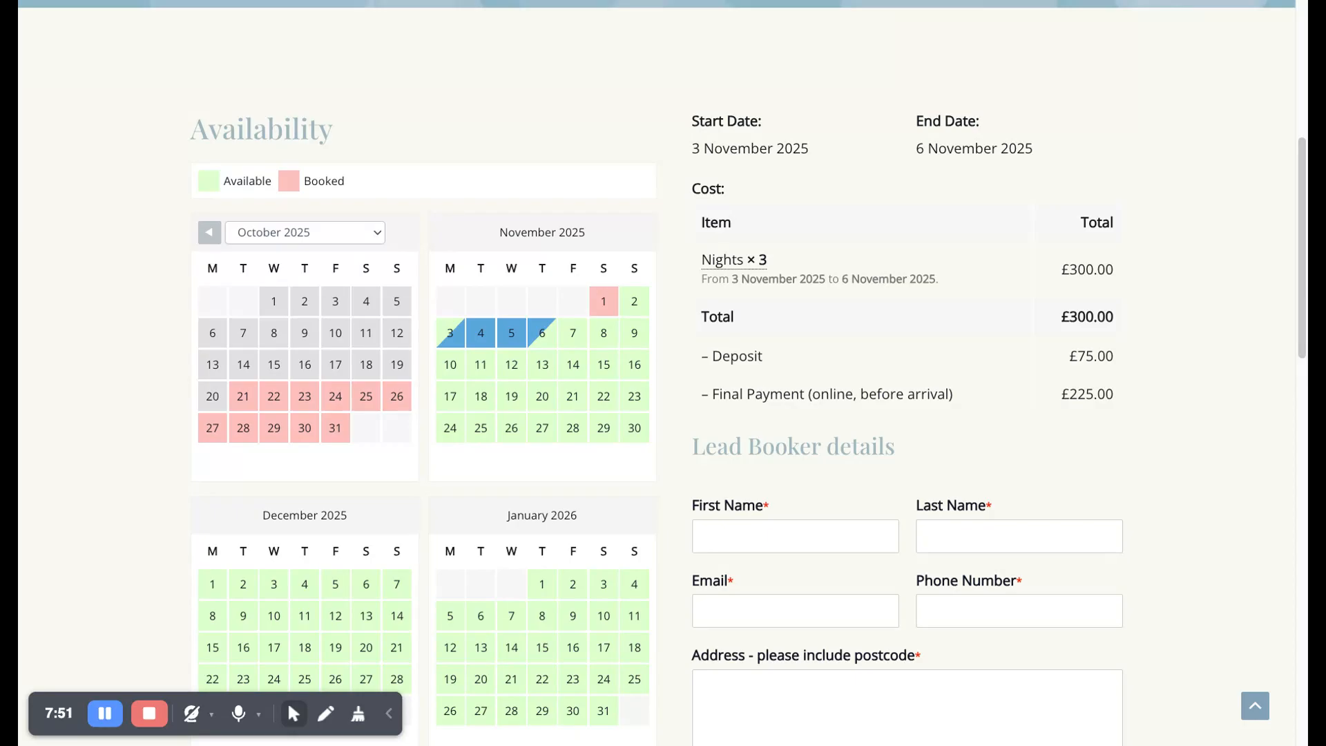
- Choose "1 dog - £30 per stay" in the booking form and review the updated cost breakdown
scroll(770, 428, down, 6)
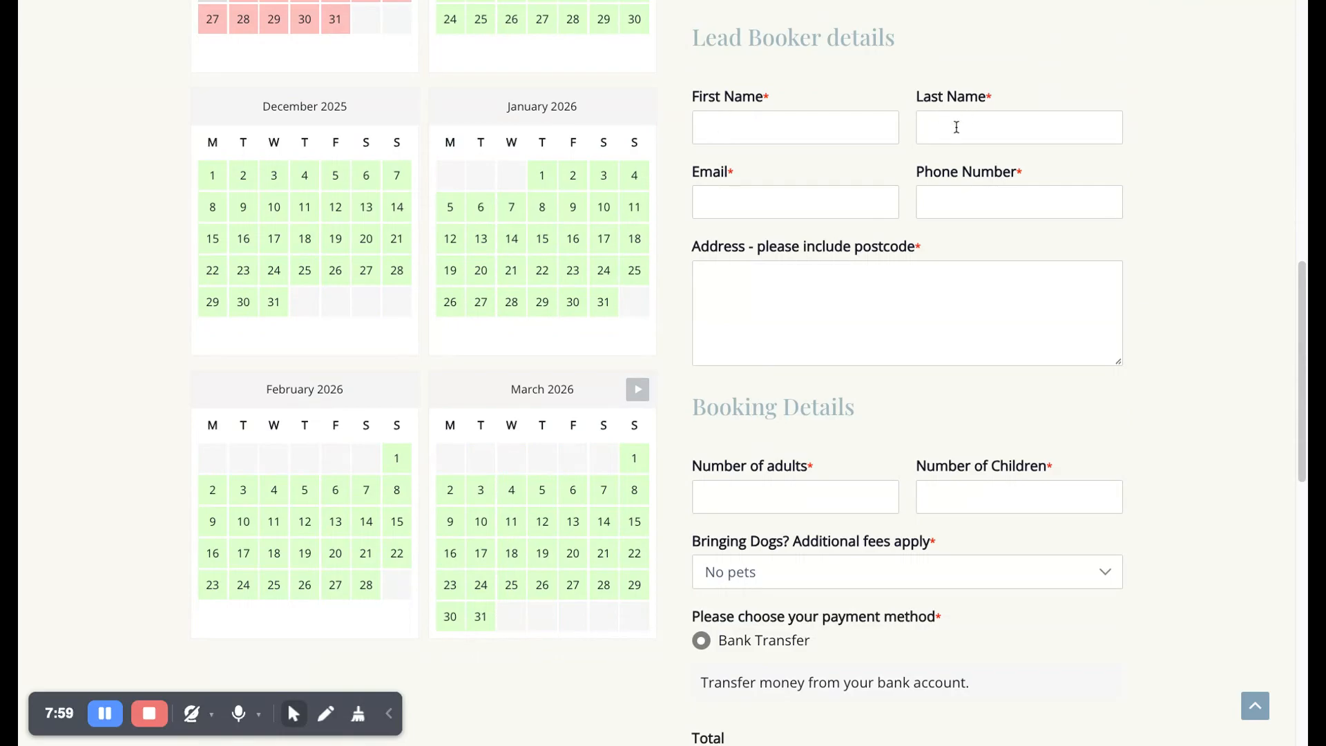
click(808, 297)
scroll(725, 391, down, 2)
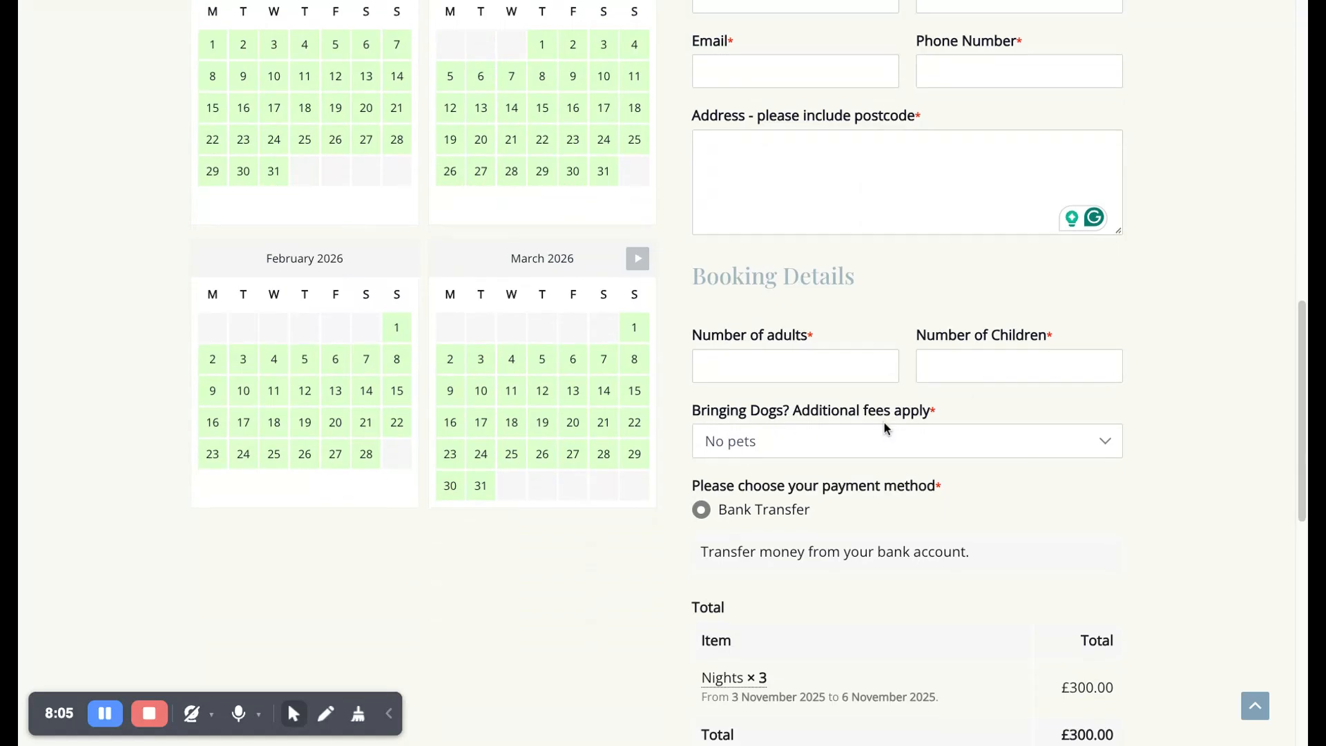
scroll(798, 424, down, 1)
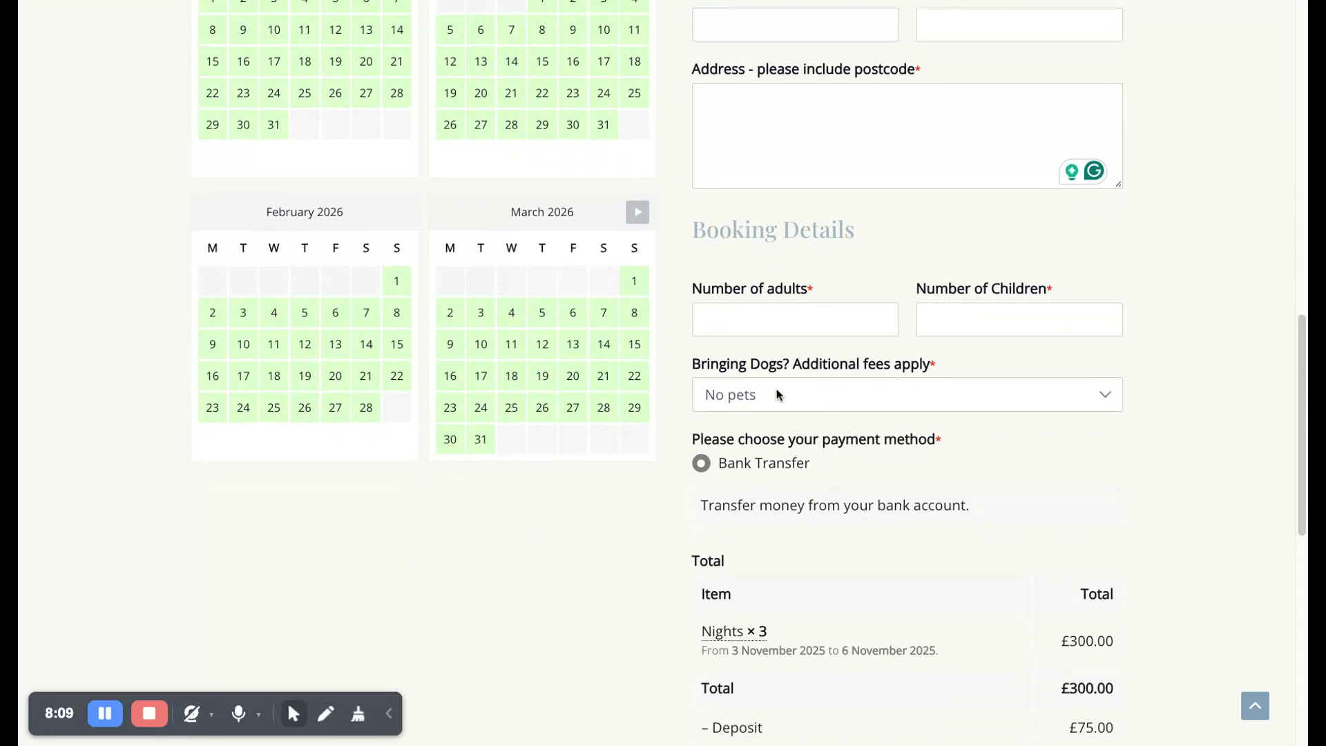
click(776, 390)
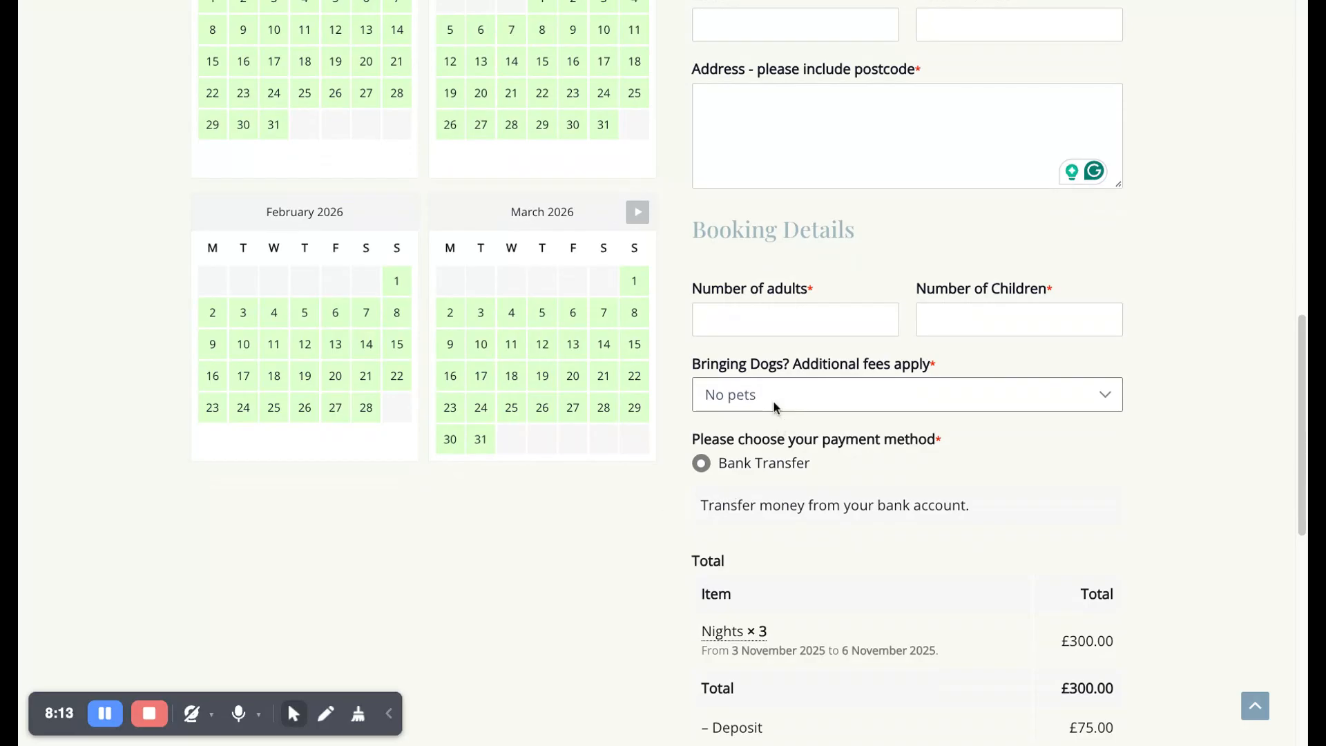
key(Down)
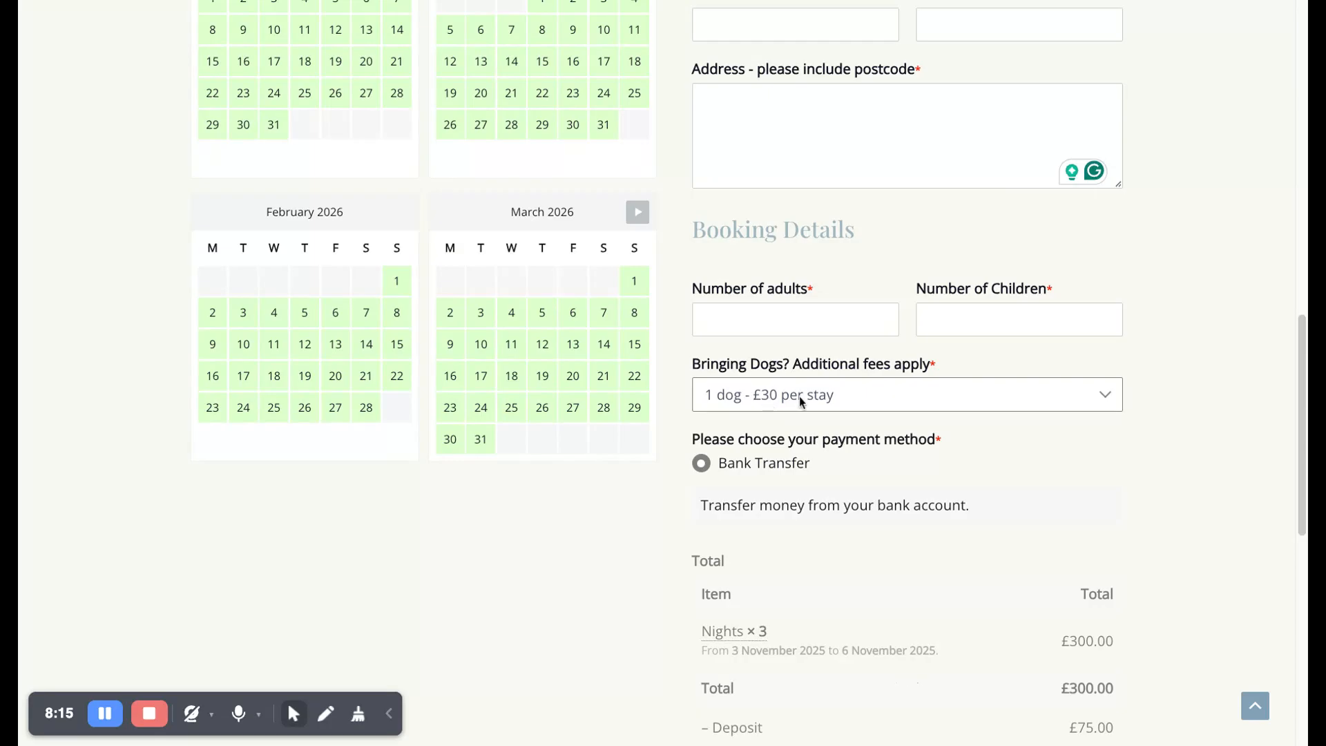
scroll(898, 477, down, 4)
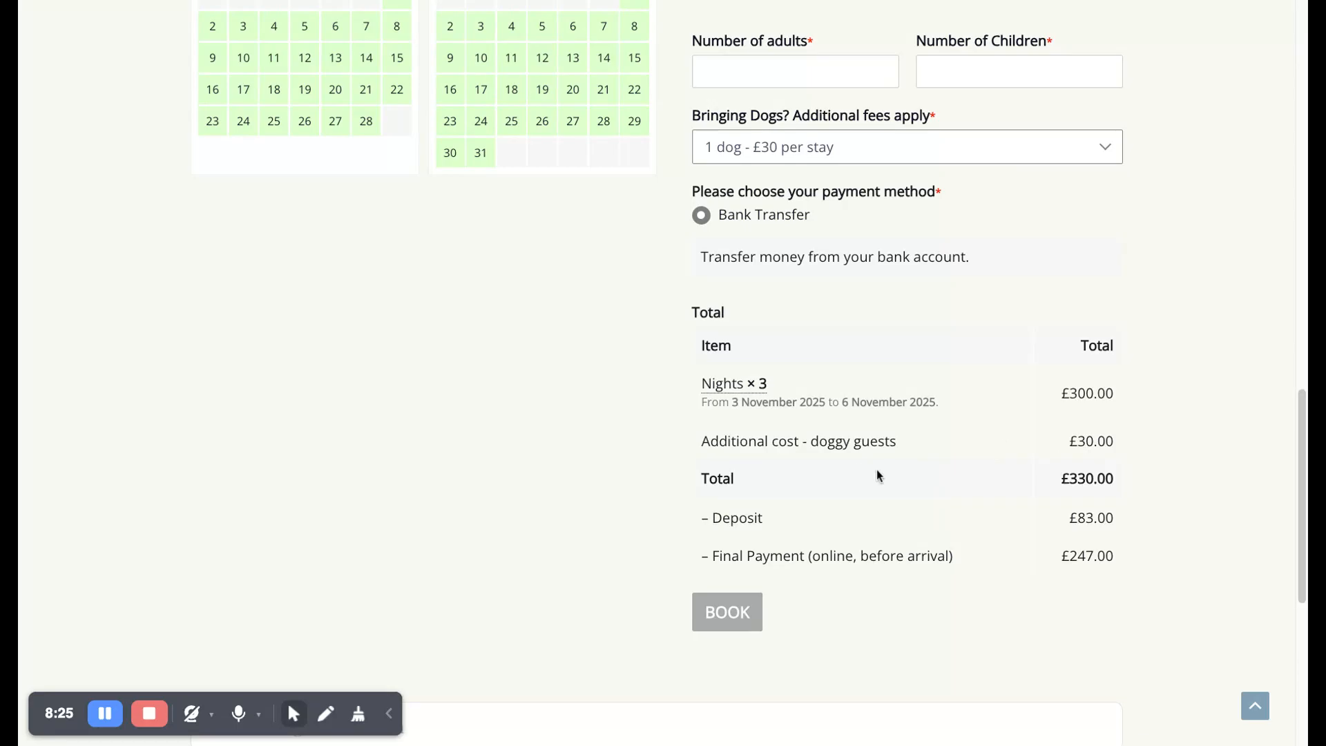
scroll(879, 475, up, 4)
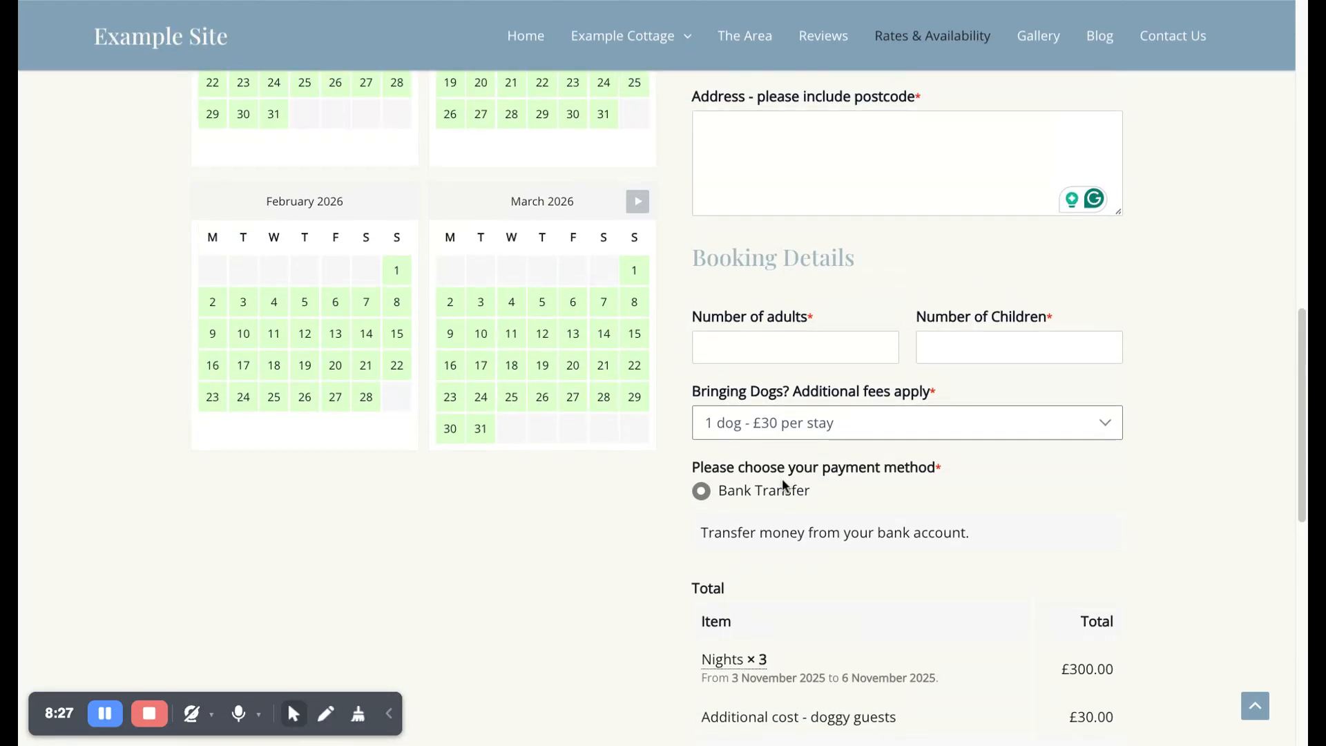
scroll(659, 518, up, 3)
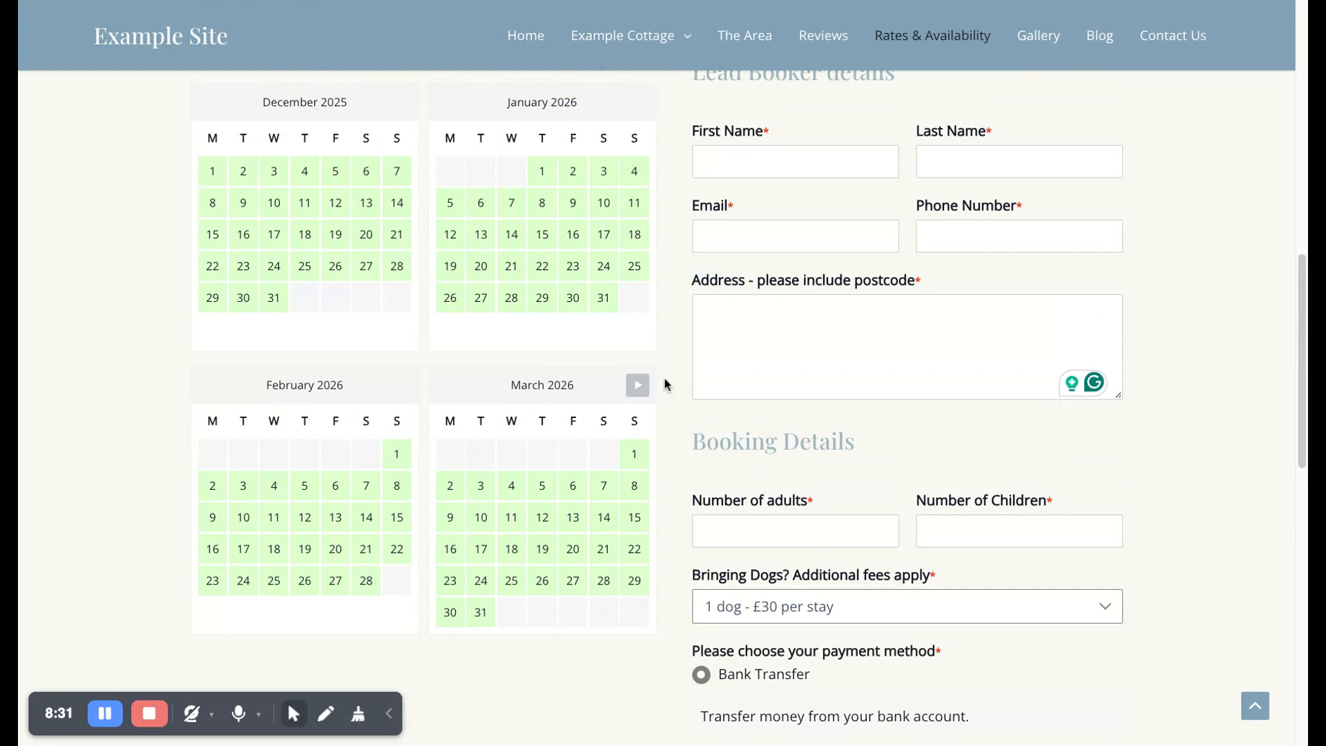
- Return to the WP Booking System admin, open Booking Form for editing and review its fields from Cost to Total
click(80, 0)
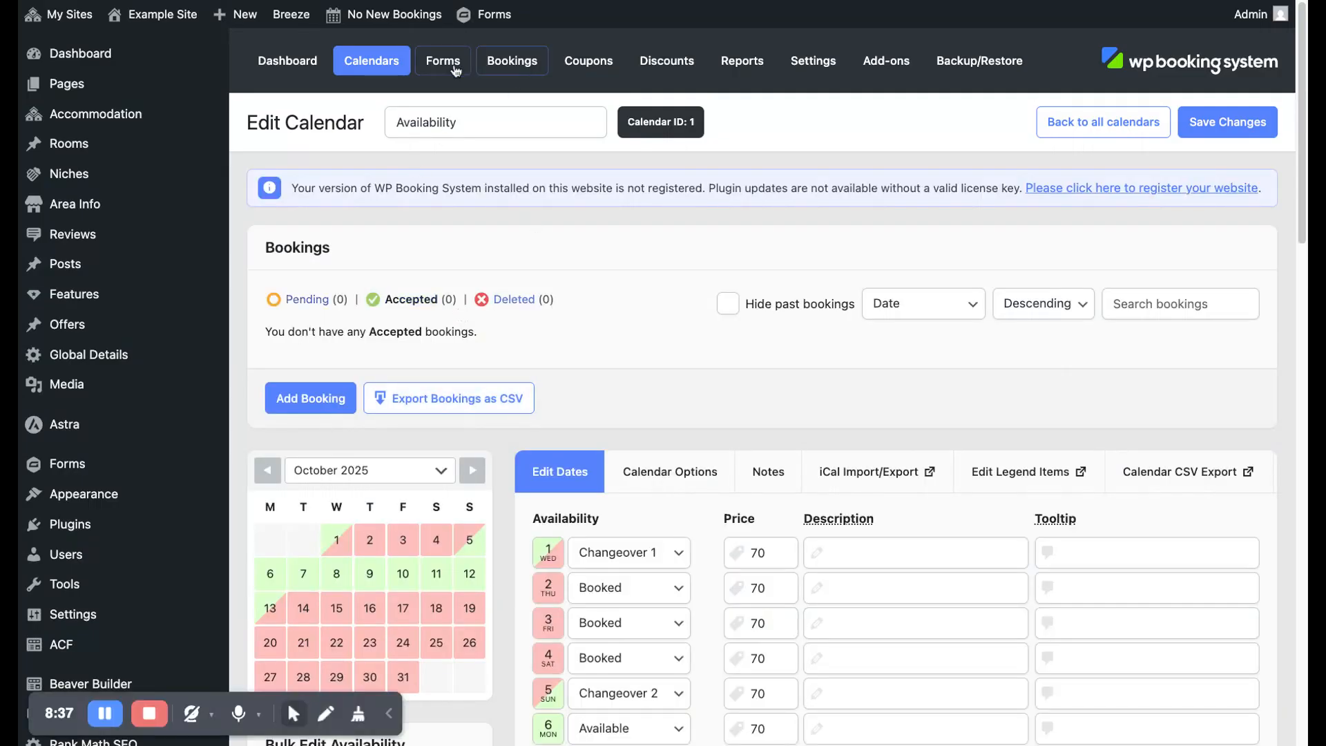
click(450, 65)
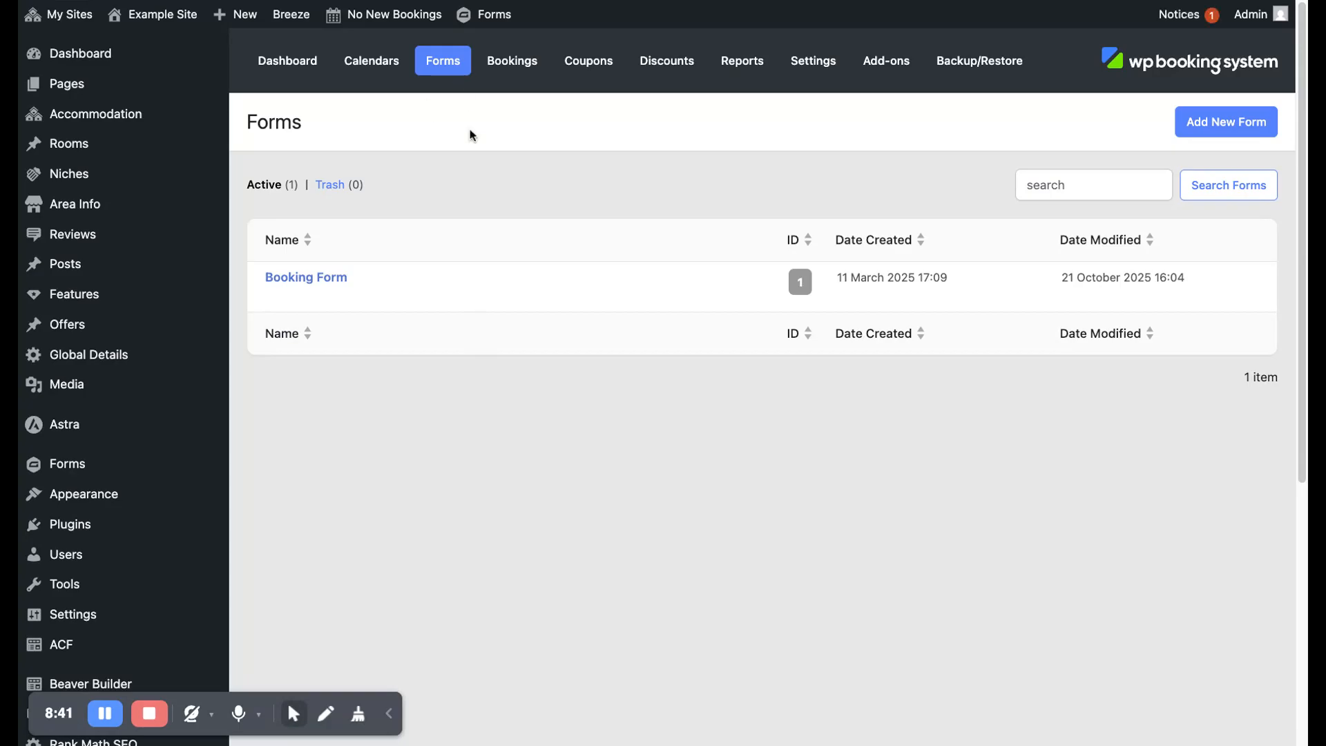
click(318, 283)
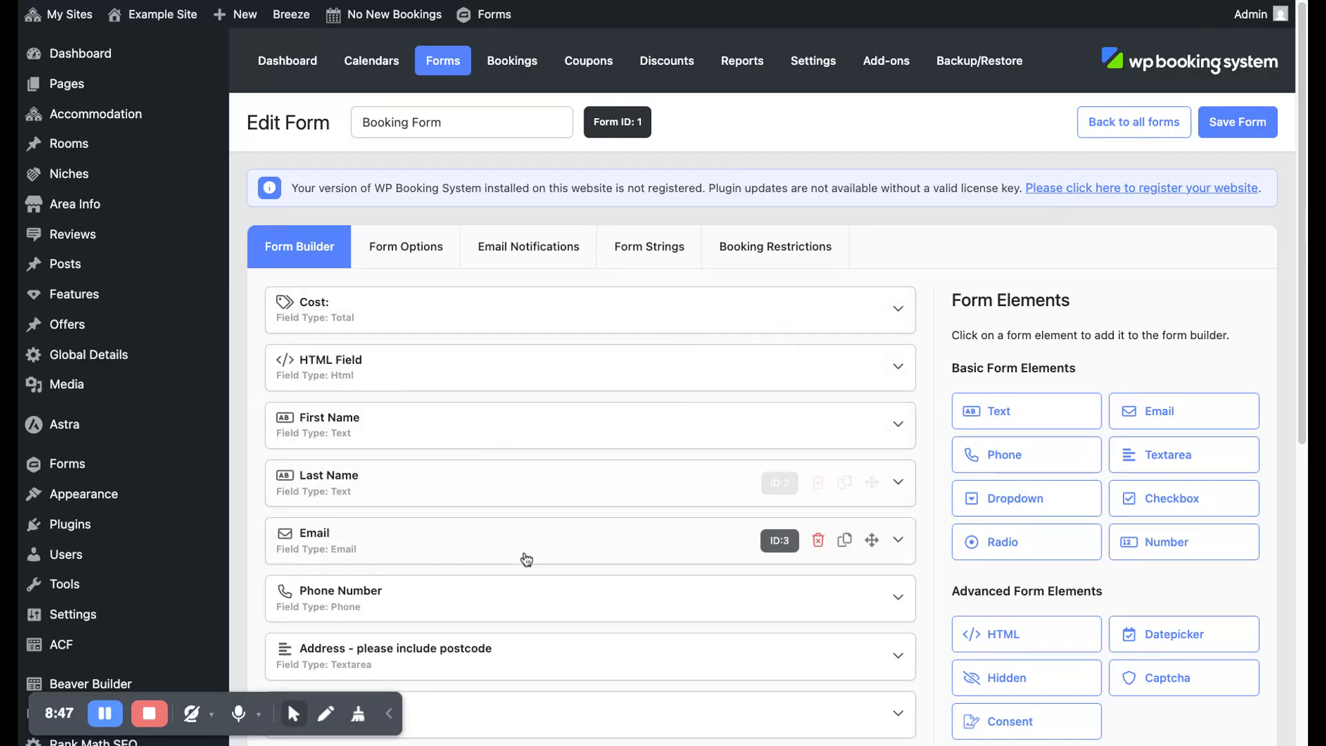
scroll(436, 625, down, 4)
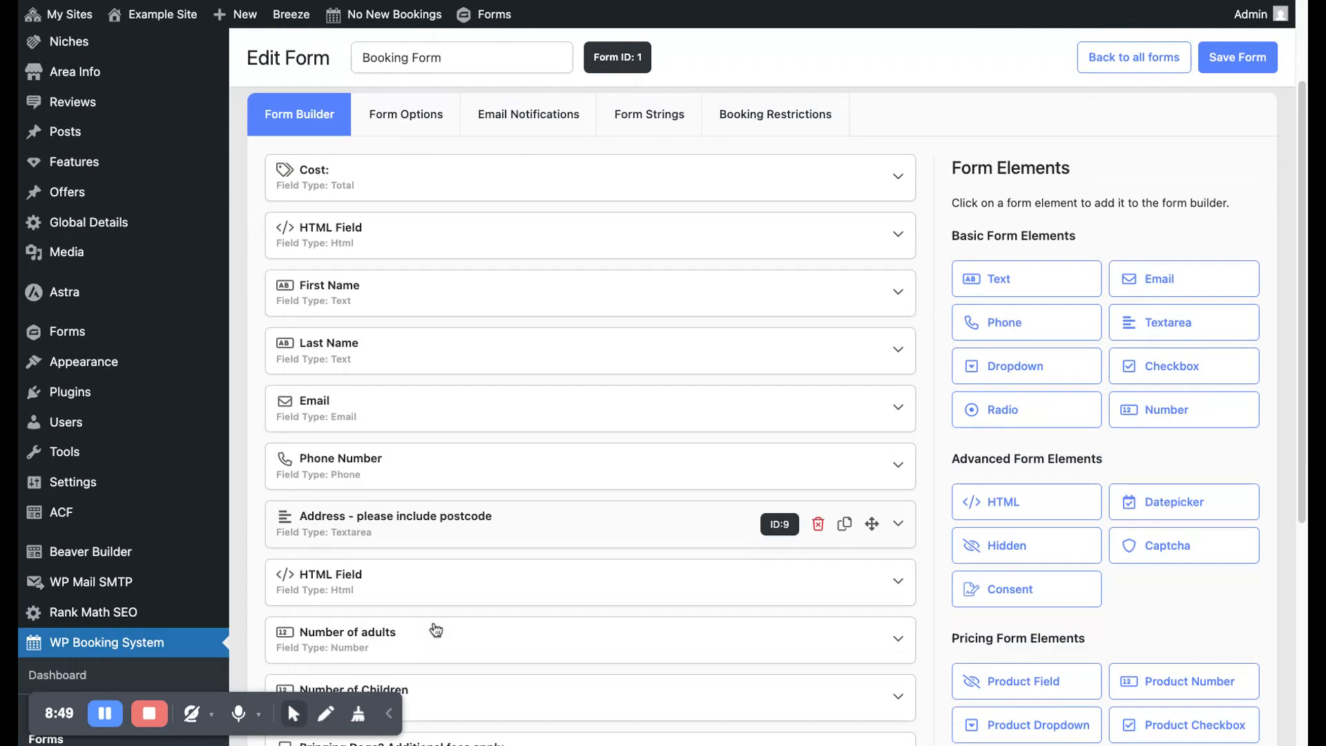
scroll(512, 518, down, 1)
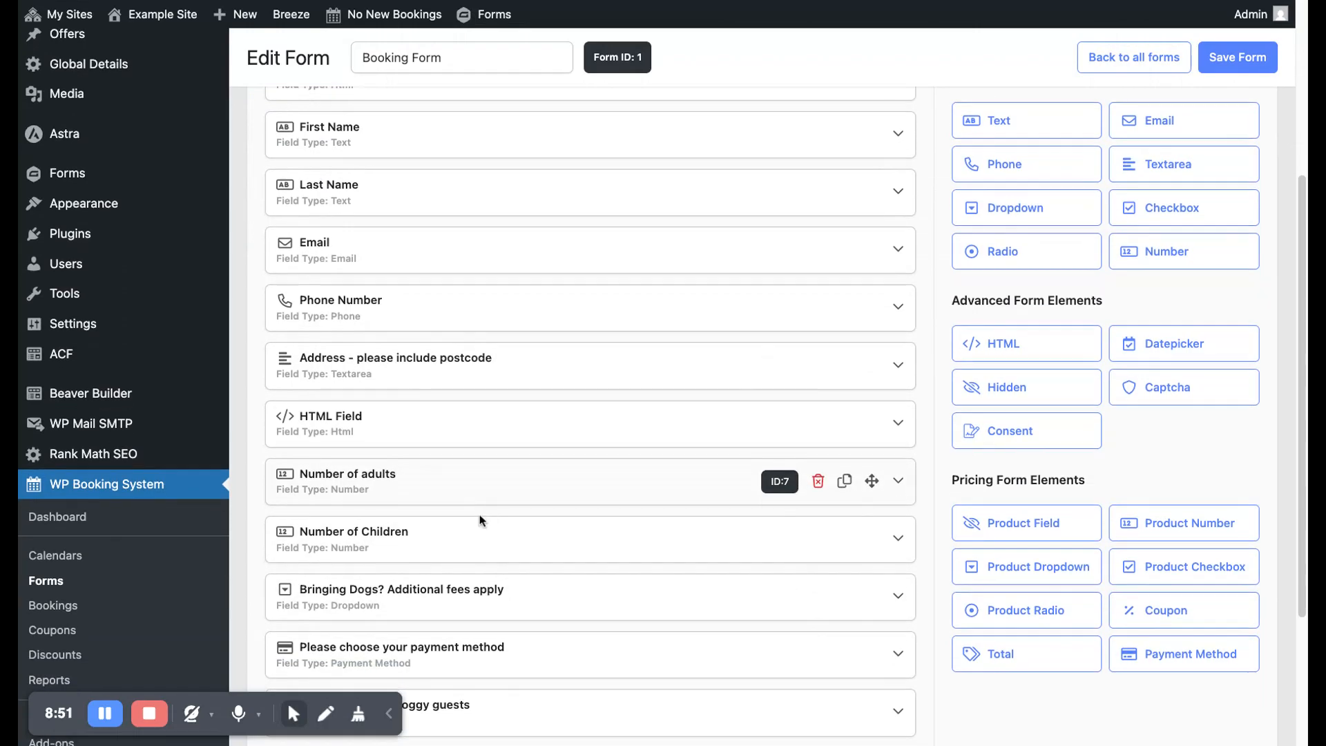
scroll(491, 515, down, 3)
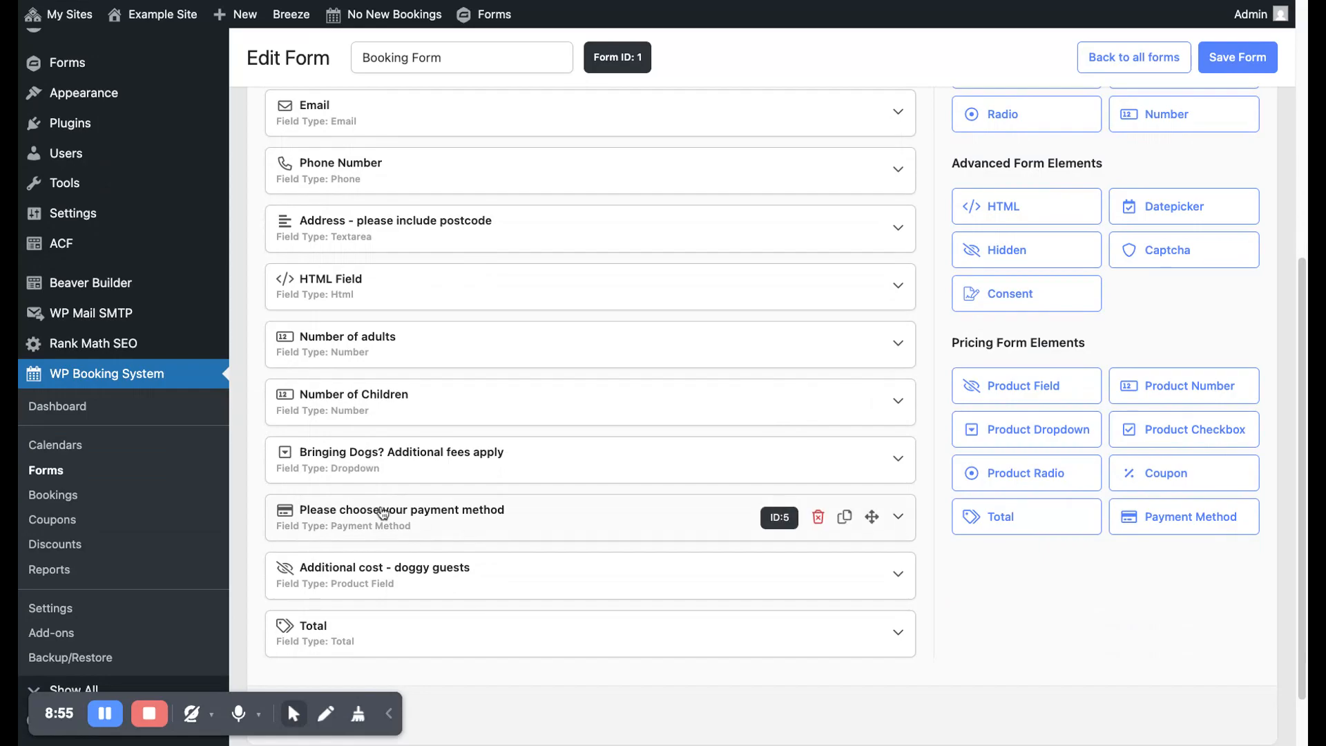
scroll(426, 539, up, 10)
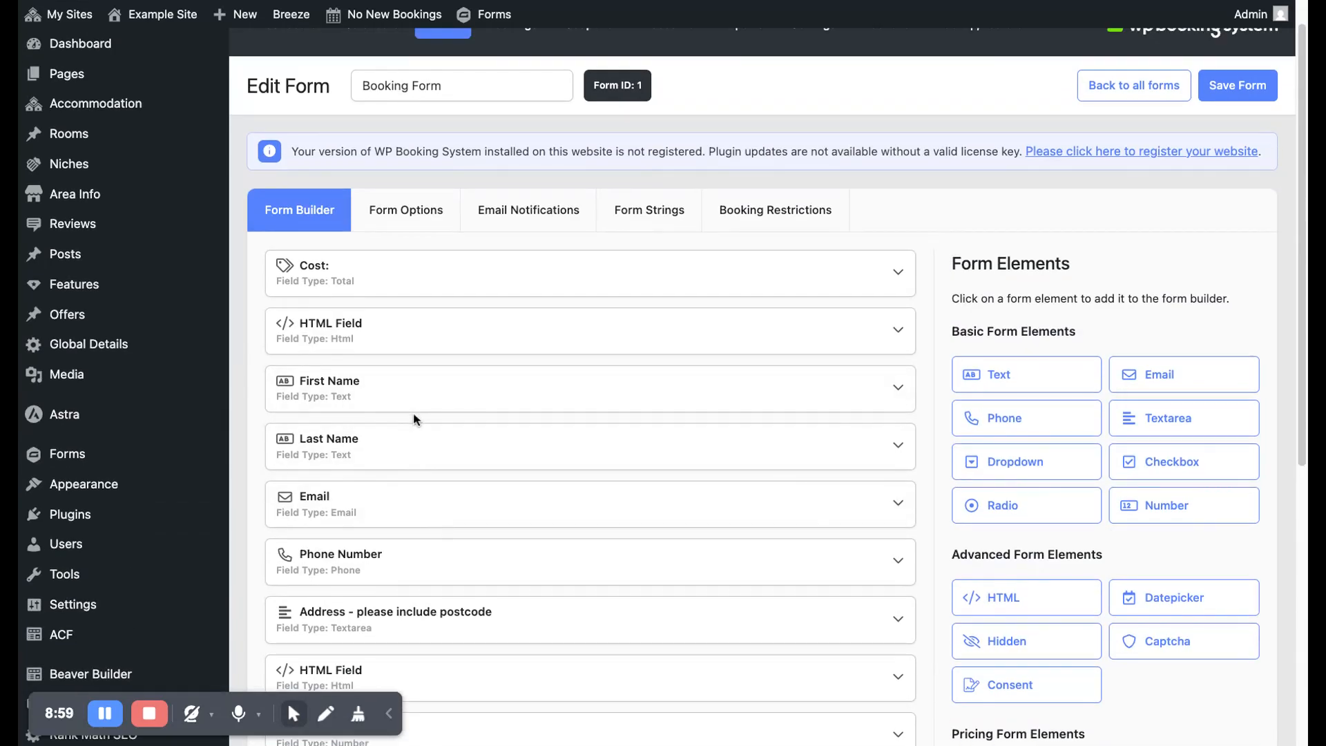
- Examine the booking form's general options, including the submit label, autofill event description and the Default Booking Status choices
click(395, 214)
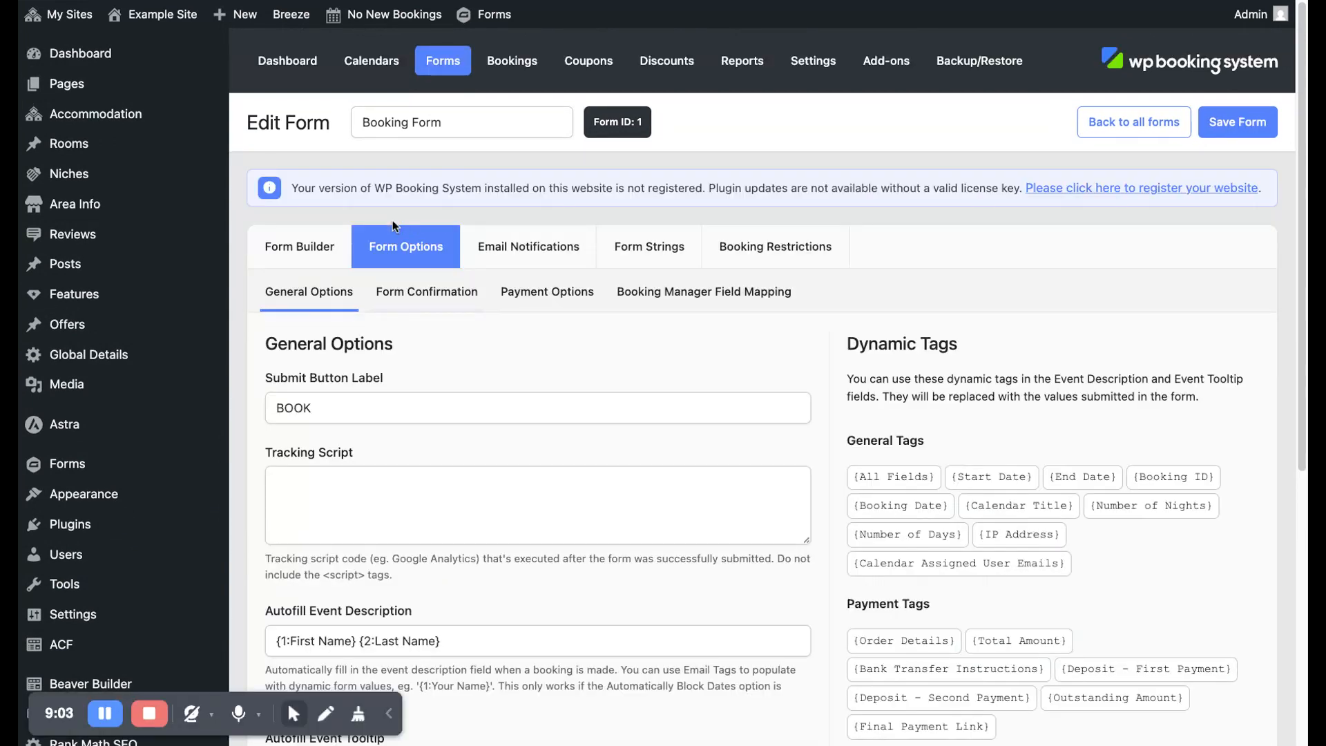
scroll(414, 395, down, 3)
scroll(414, 394, down, 2)
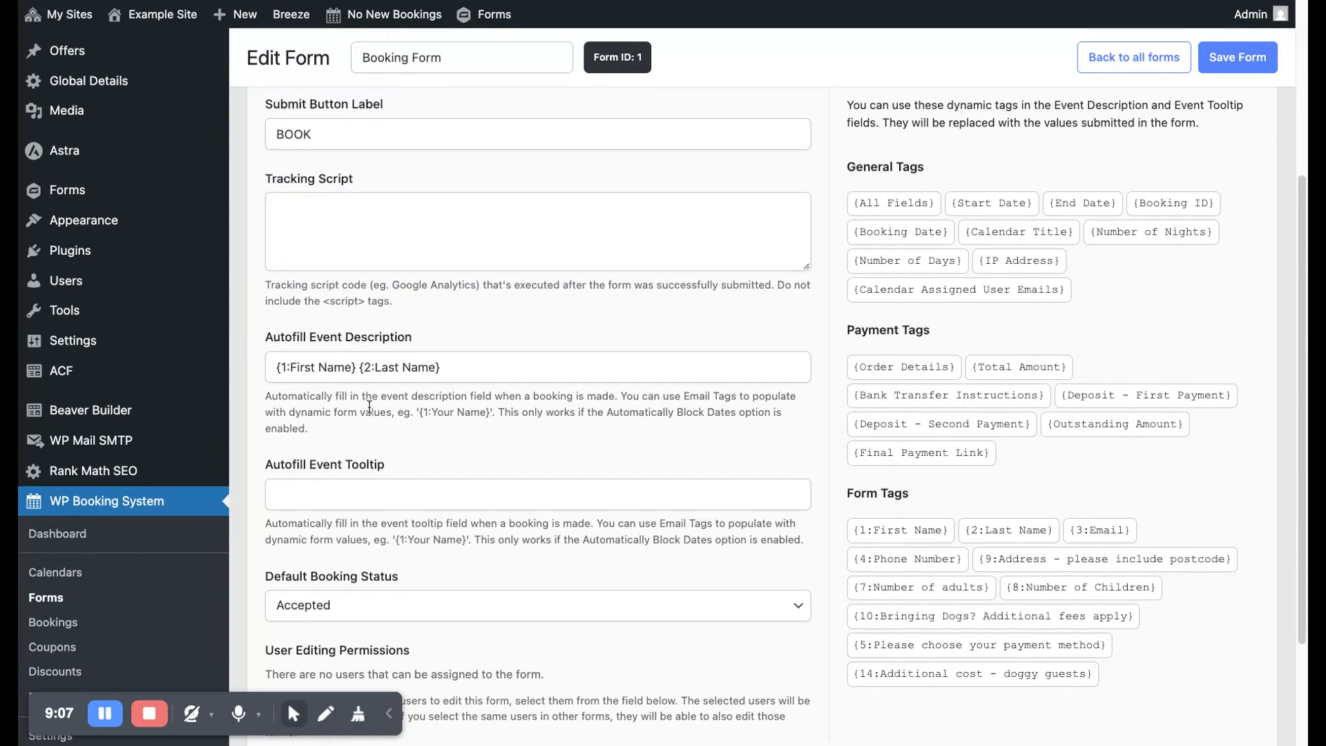
scroll(370, 406, up, 3)
scroll(343, 355, down, 1)
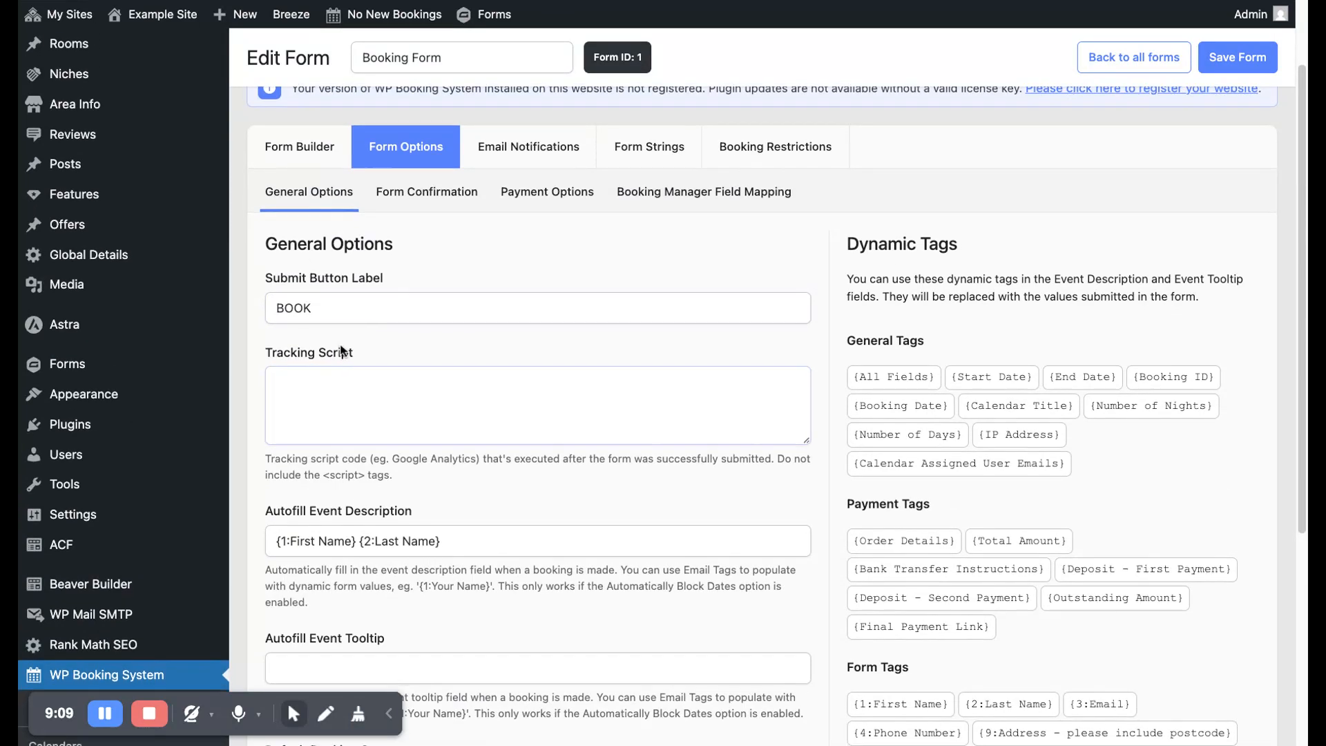
scroll(313, 313, down, 2)
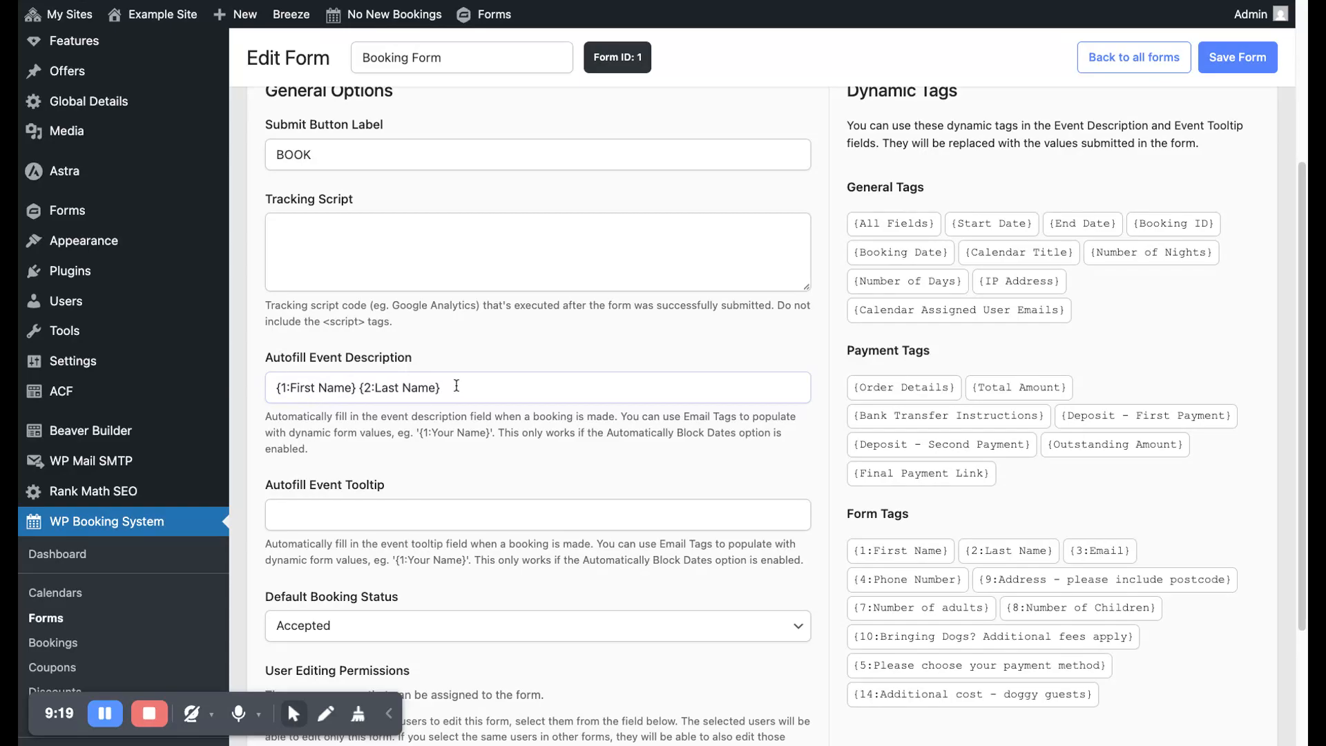
scroll(421, 290, down, 3)
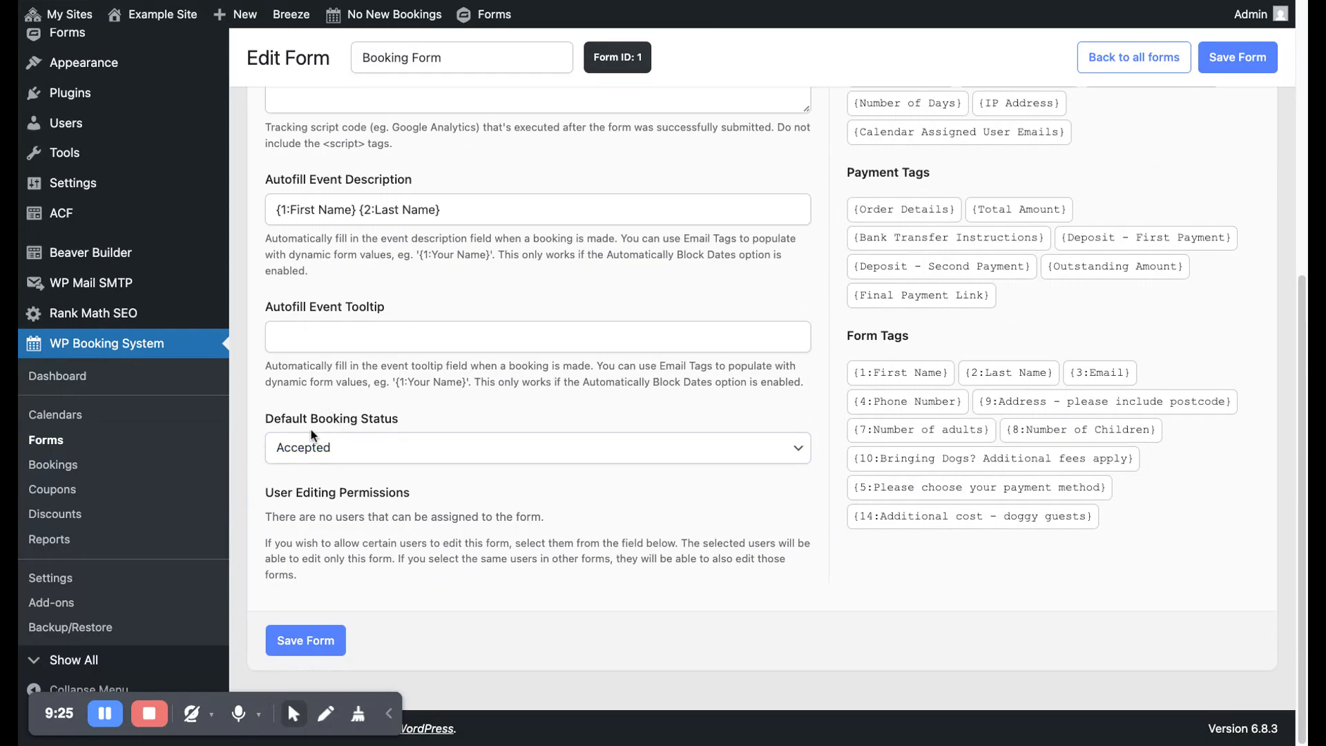
click(359, 452)
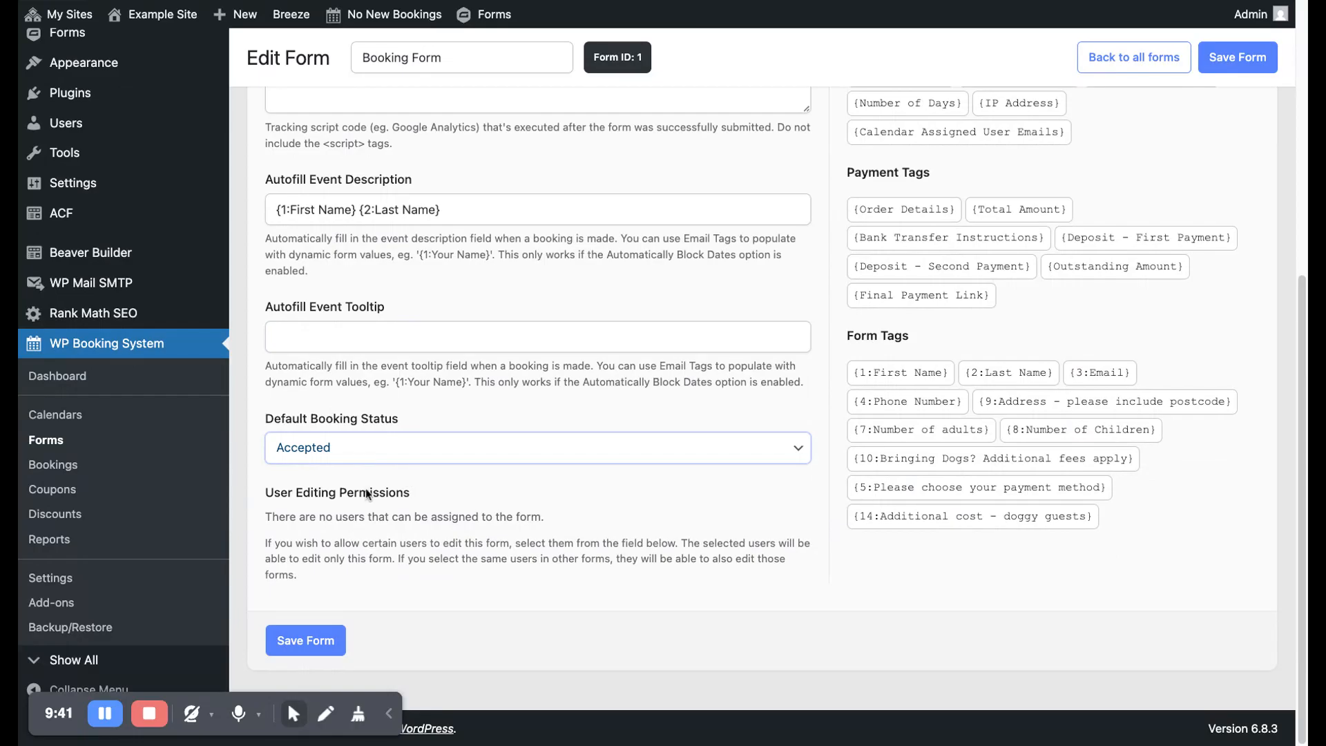
- Show the booking form's email notifications and open Admin New Booking Notification for editing
scroll(371, 488, up, 6)
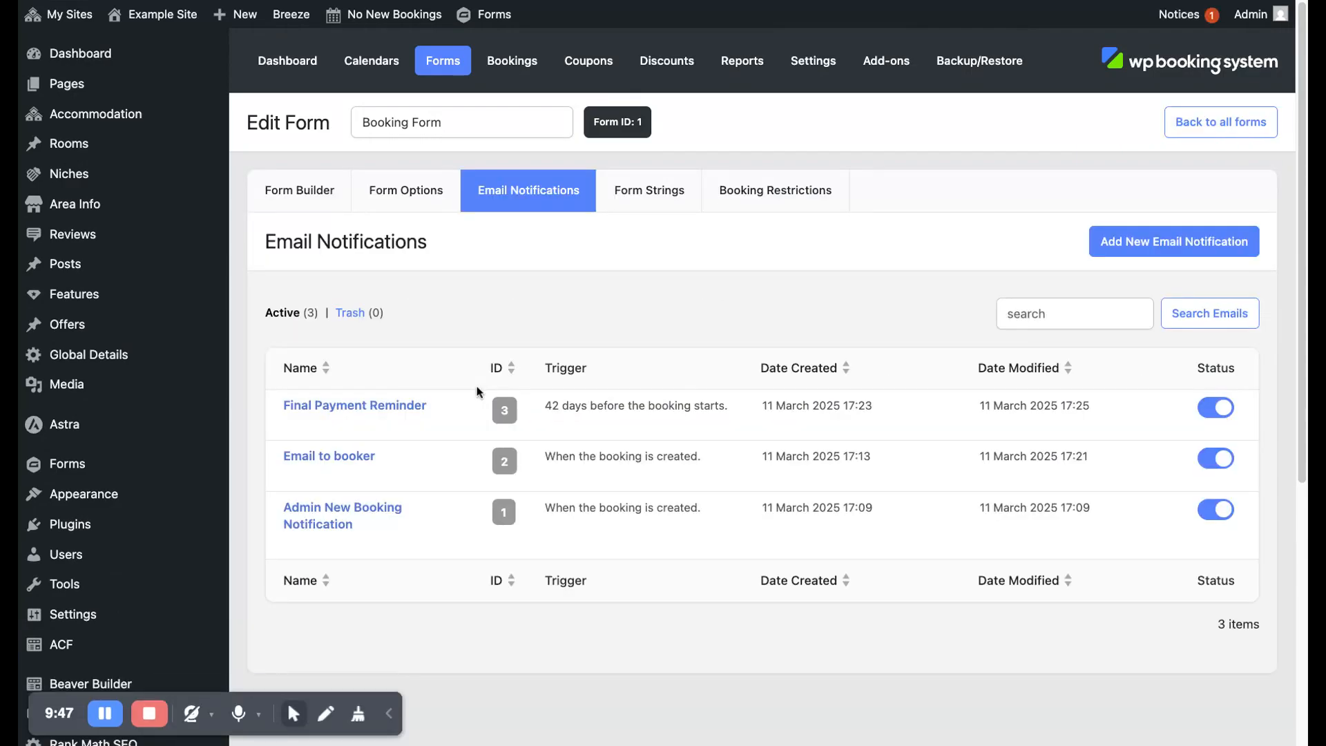
mouse_move(445, 409)
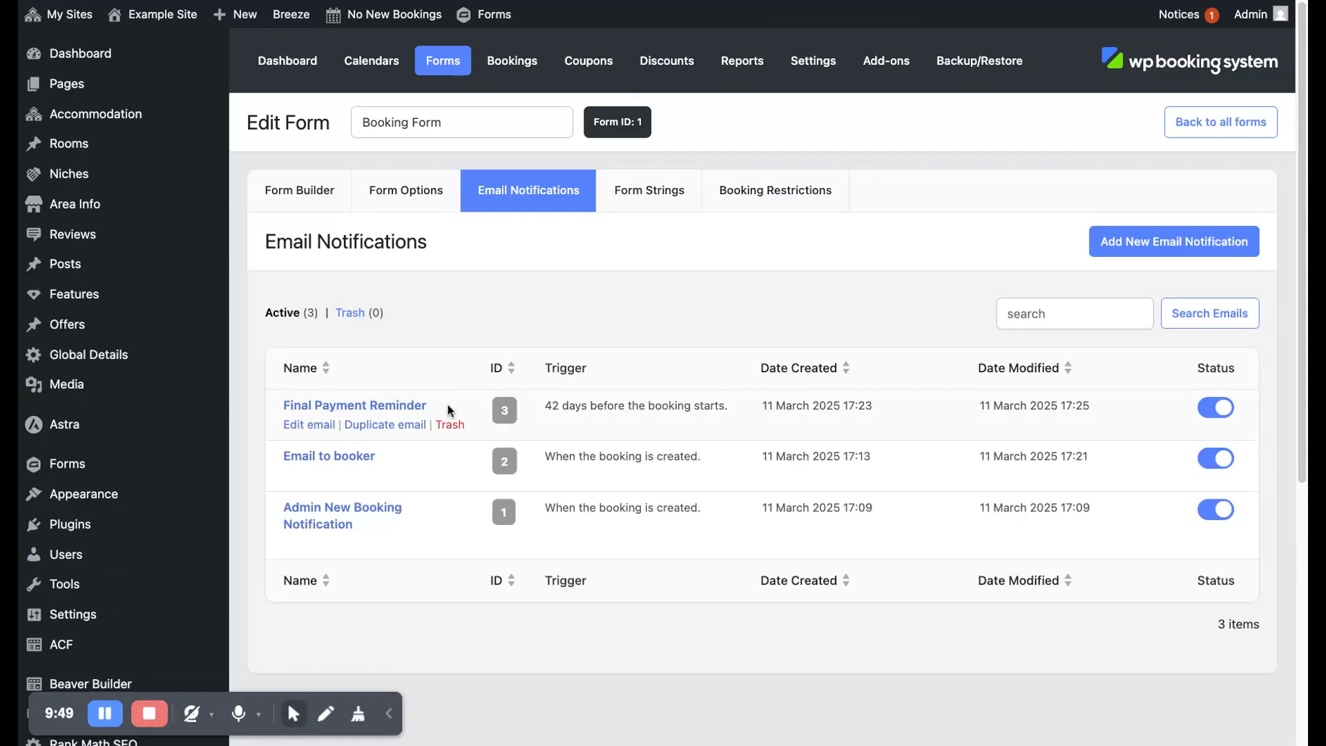
mouse_move(339, 513)
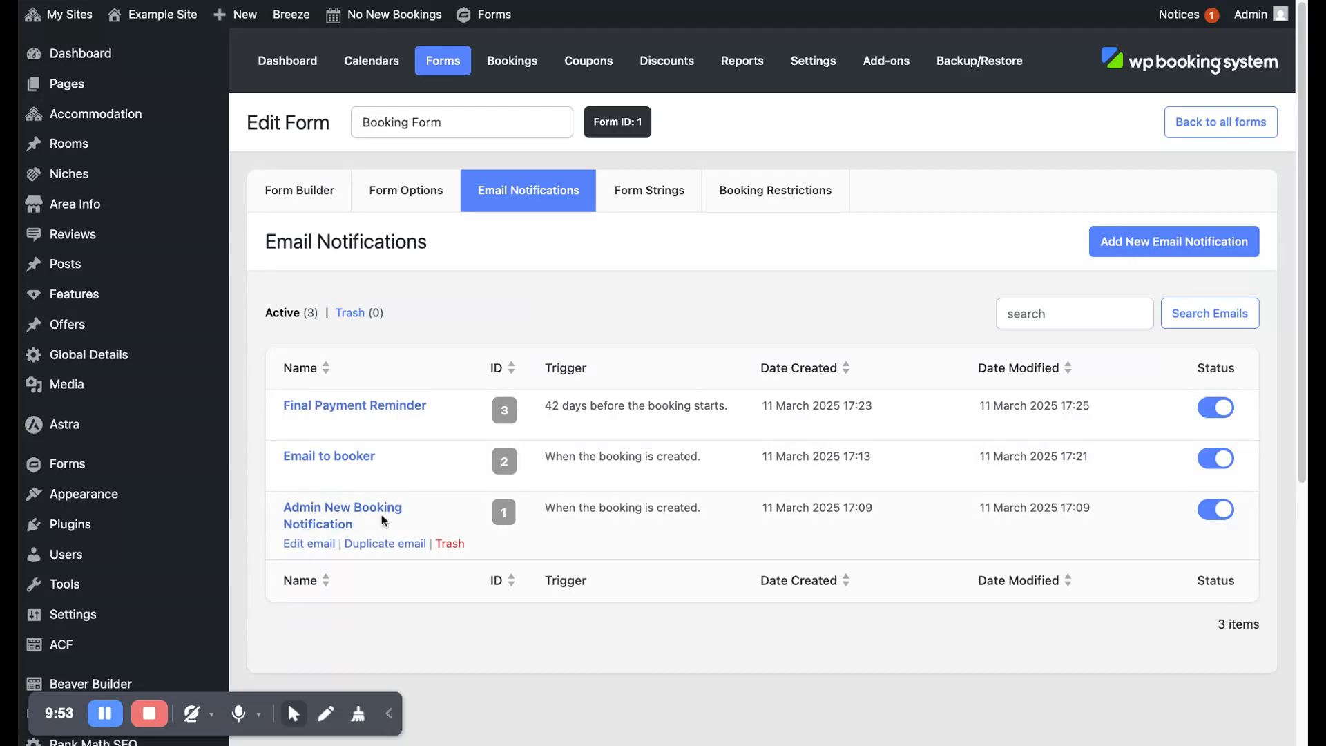
click(306, 544)
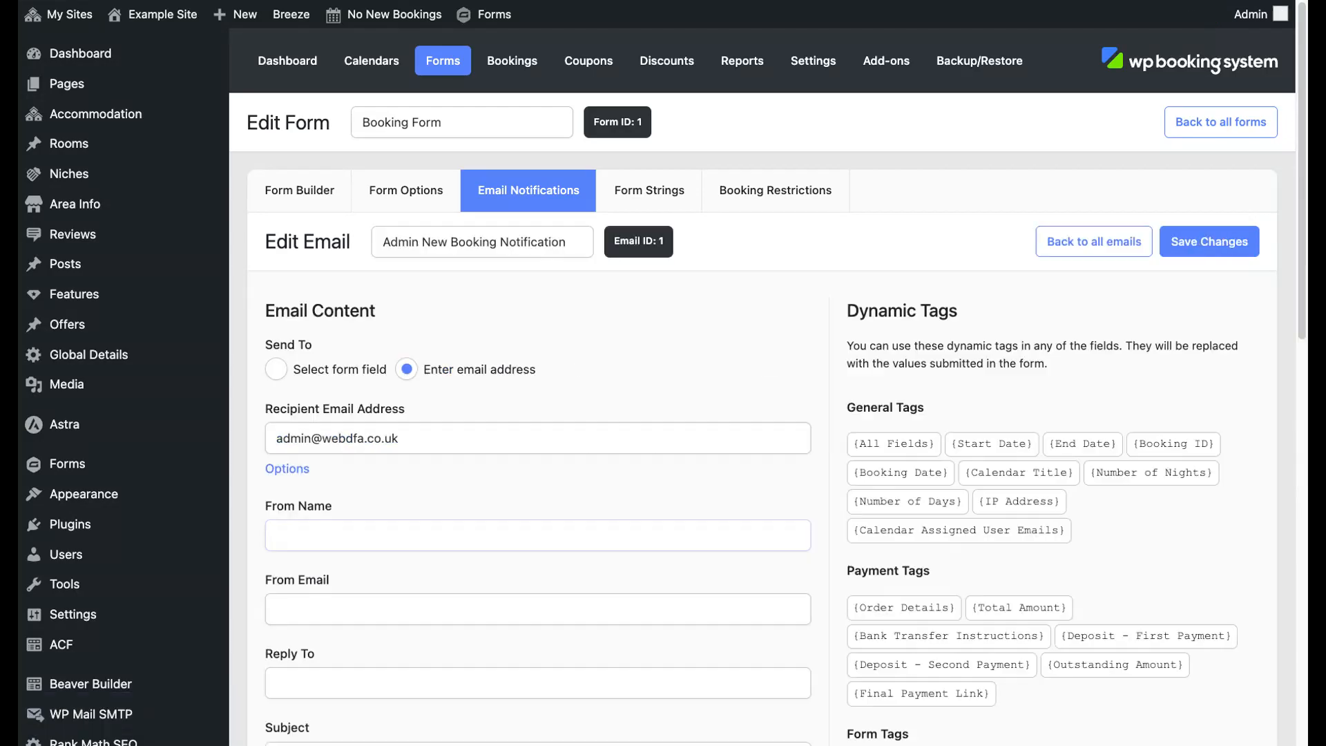
- Examine the admin notification's recipient address, sender fields, subject, message, attachments and sending options
scroll(399, 498, down, 3)
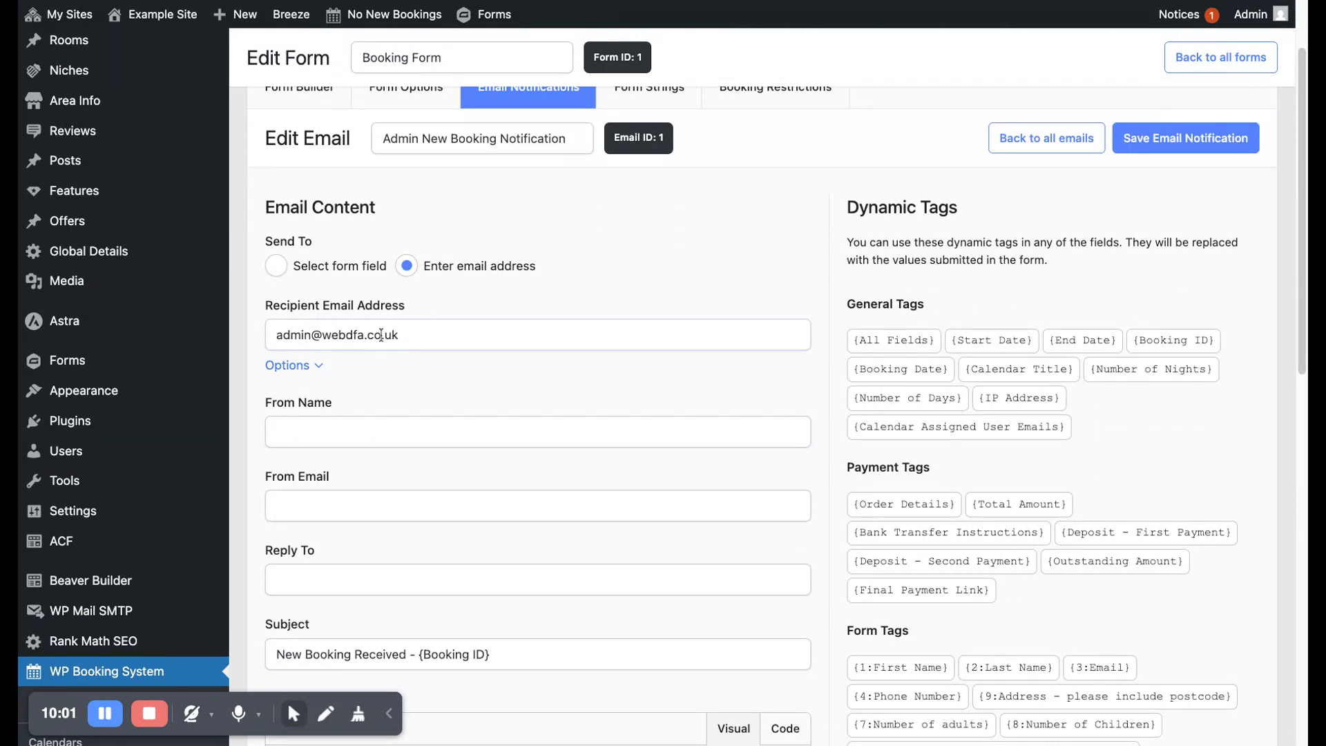
triple_click(345, 335)
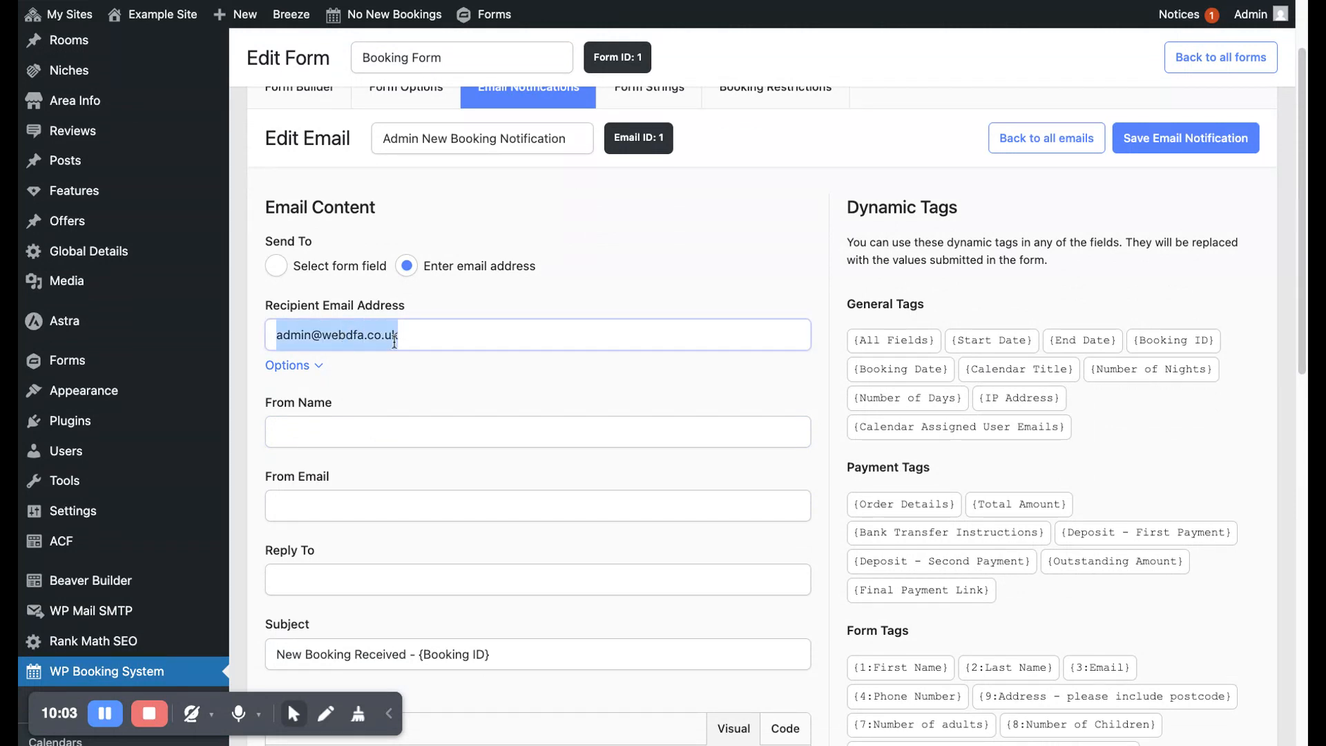
click(292, 429)
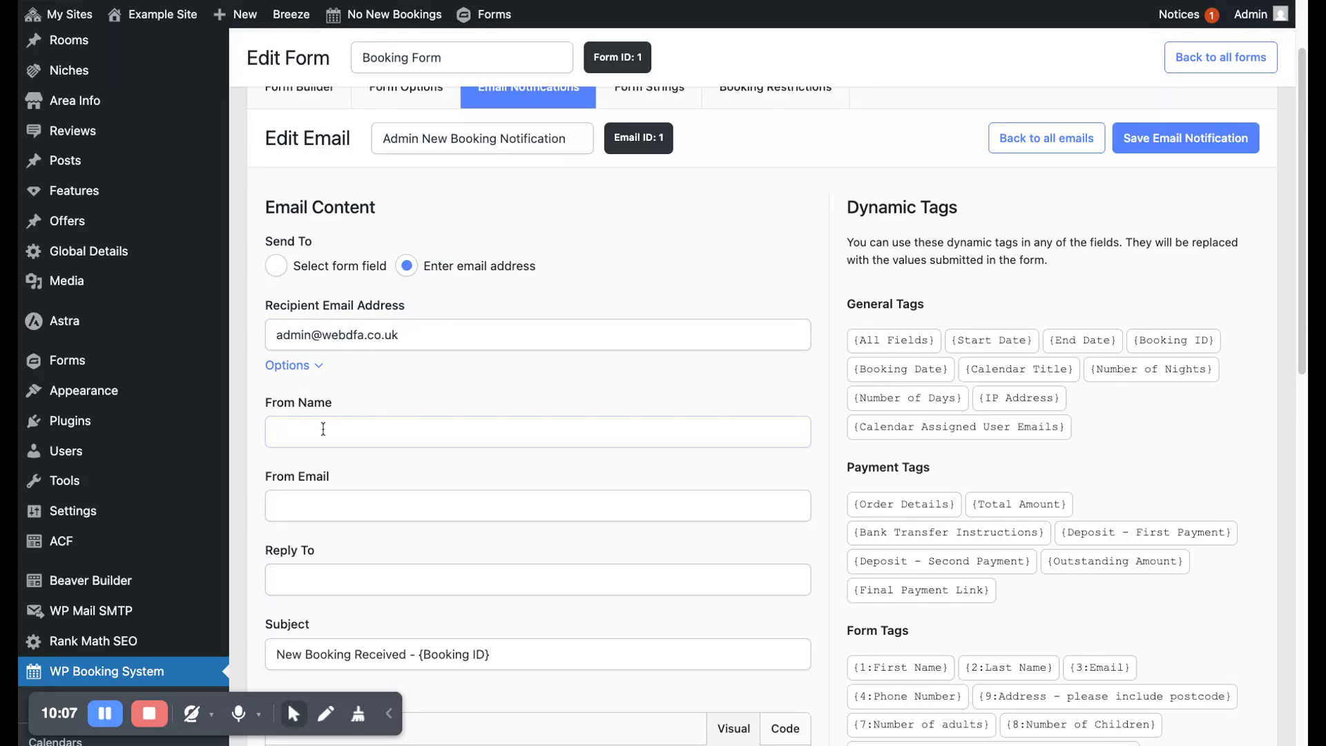
scroll(329, 436, down, 3)
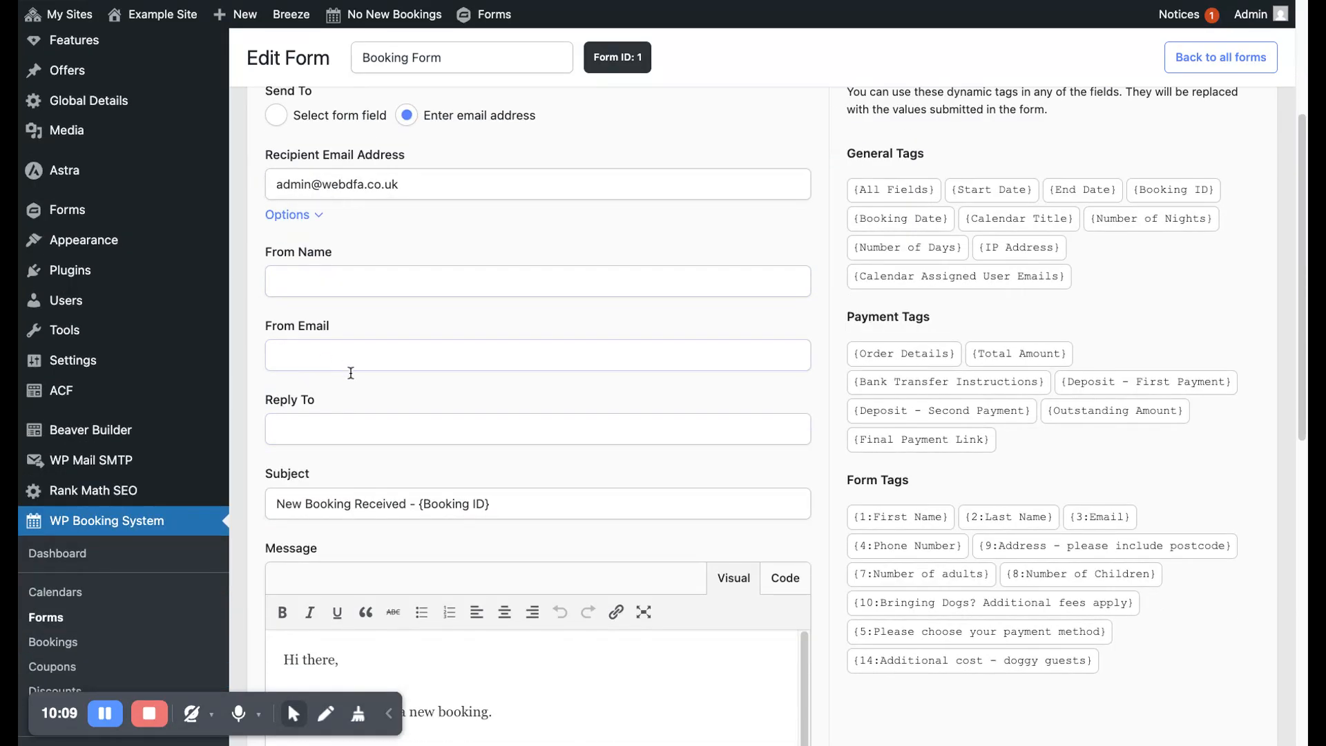
scroll(359, 453, down, 3)
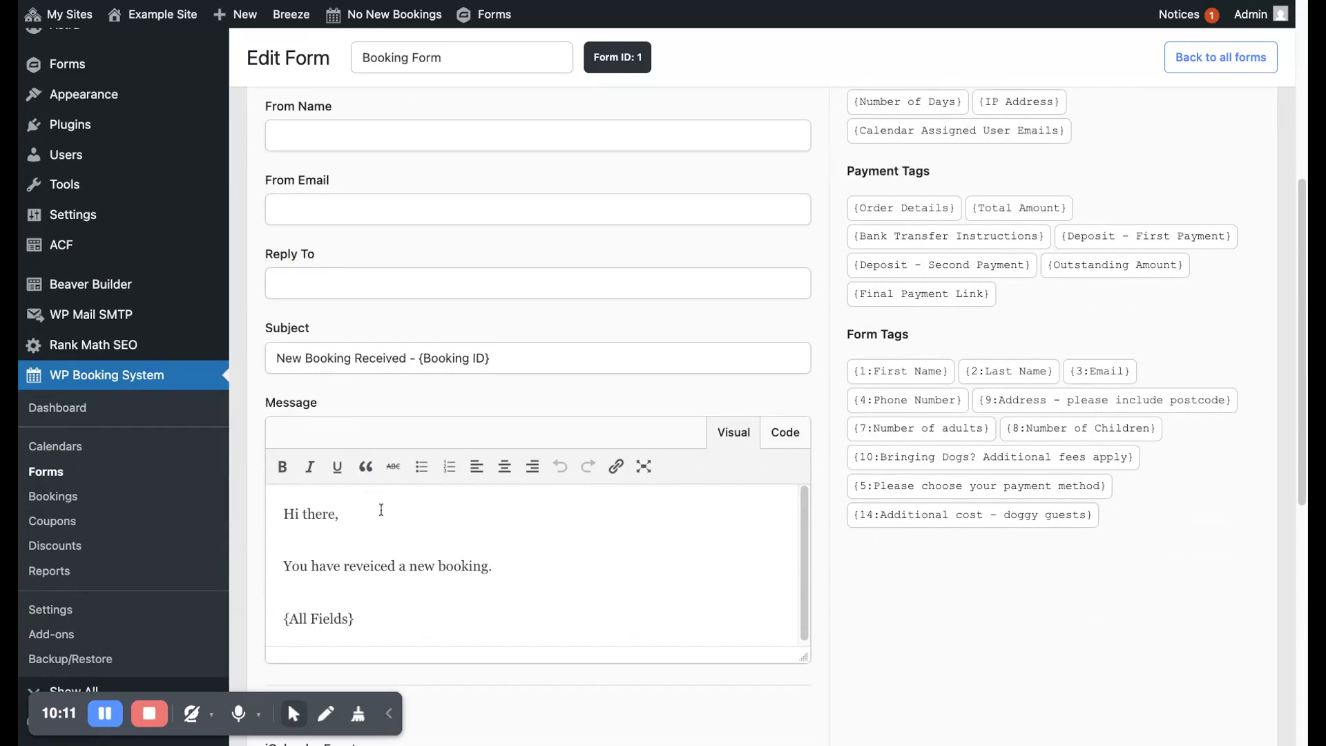
scroll(343, 503, down, 3)
scroll(346, 372, down, 3)
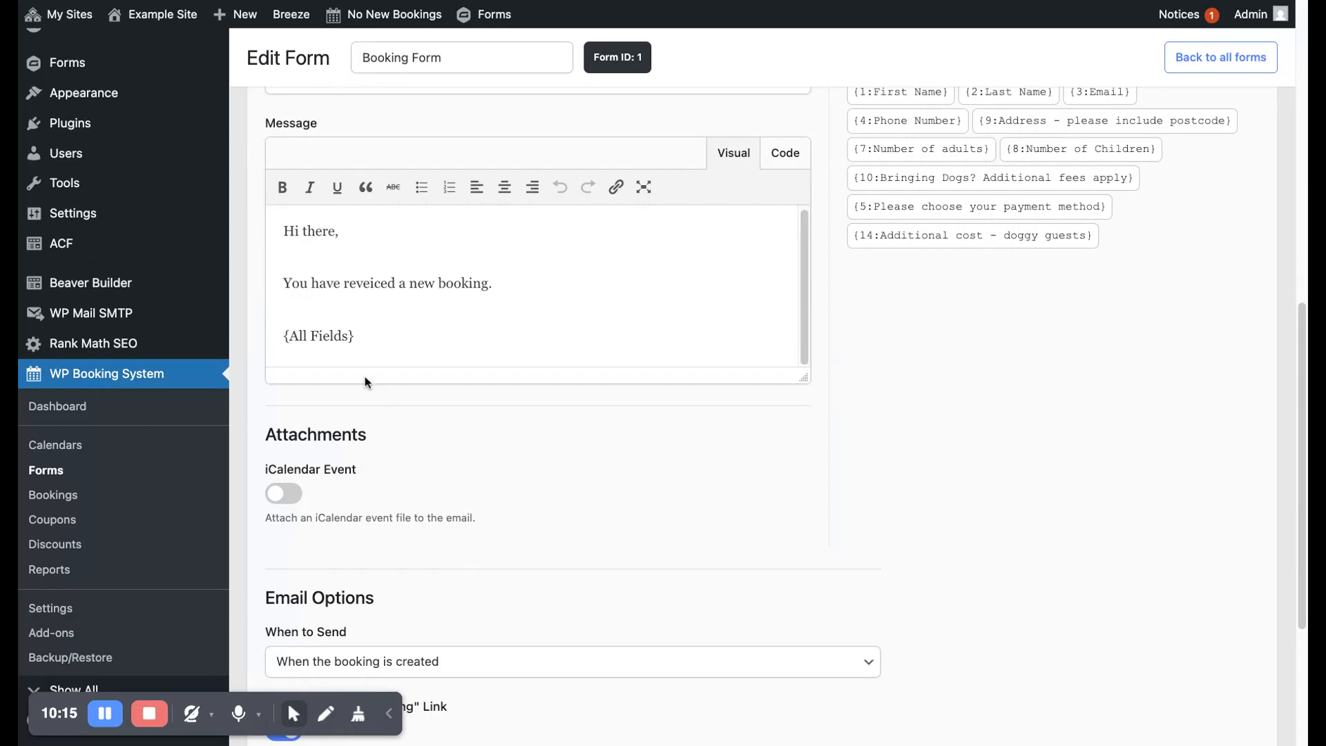
scroll(384, 458, down, 1)
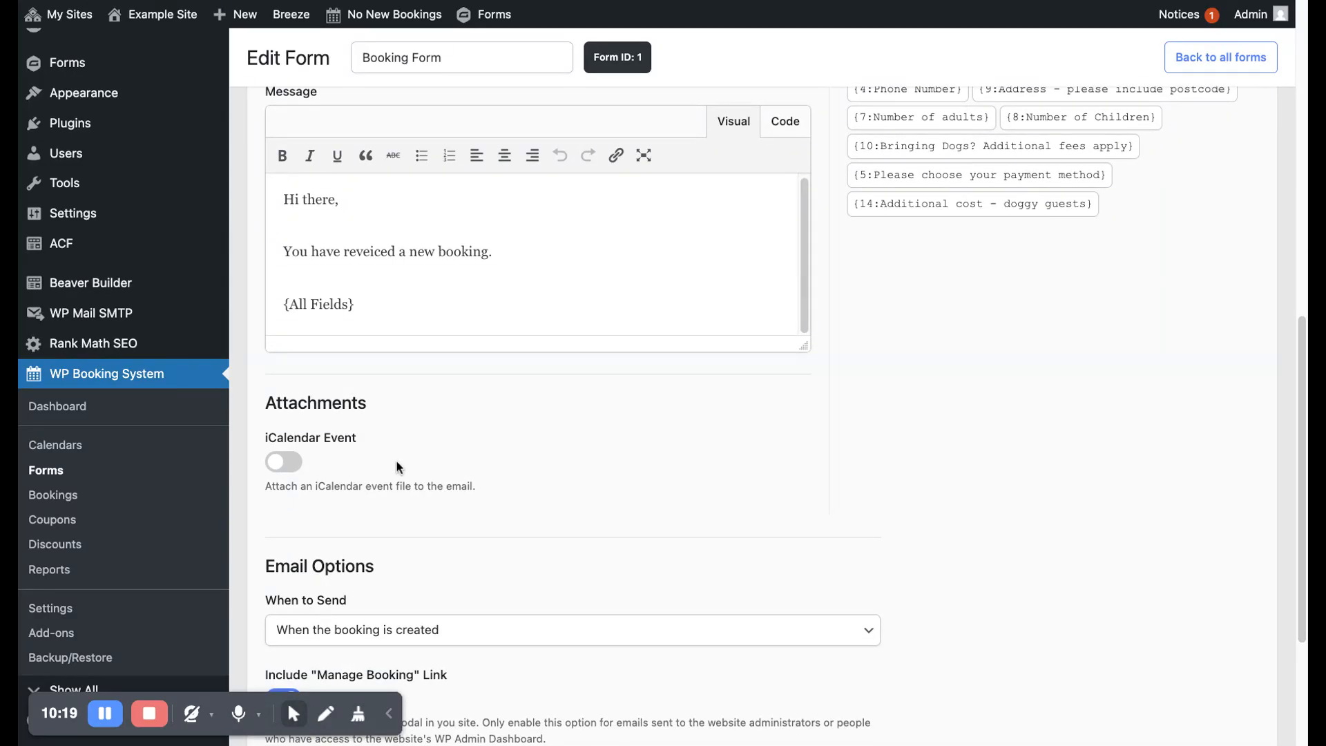
scroll(399, 467, up, 5)
scroll(427, 463, up, 1)
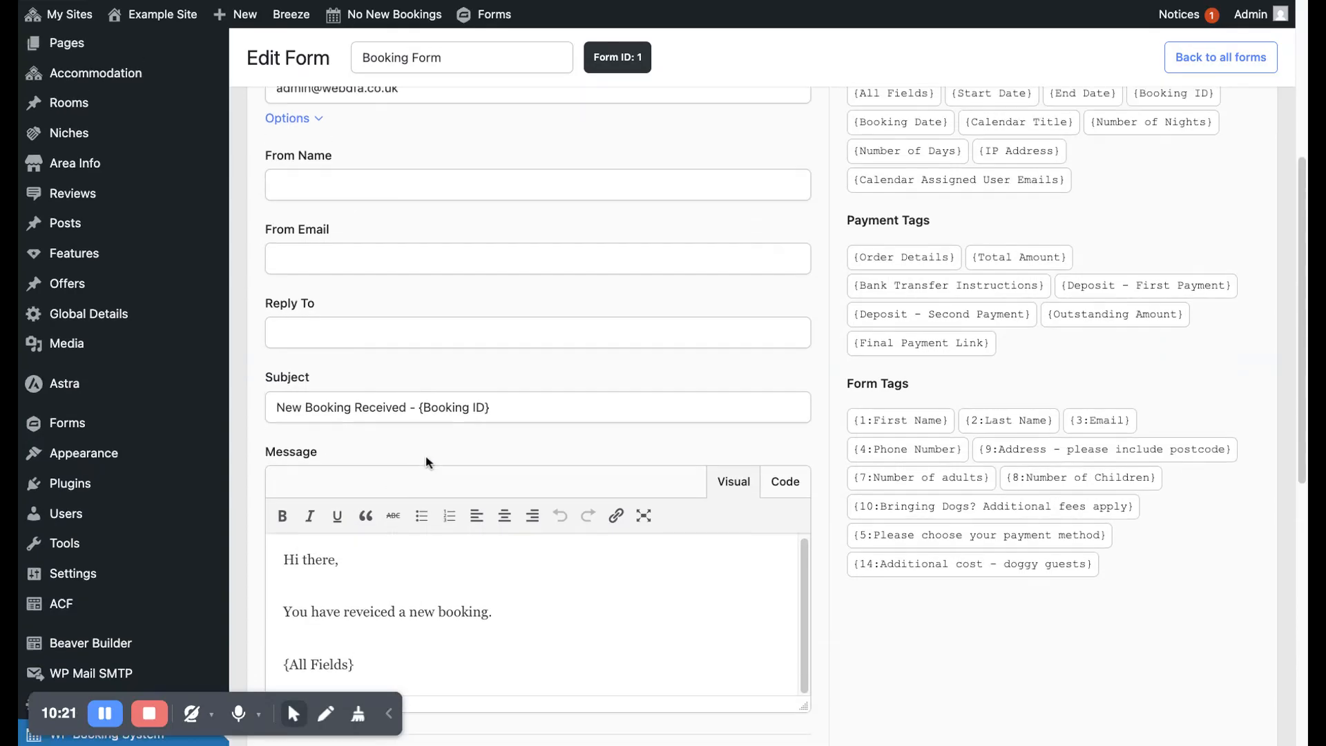
scroll(427, 463, up, 2)
click(1205, 59)
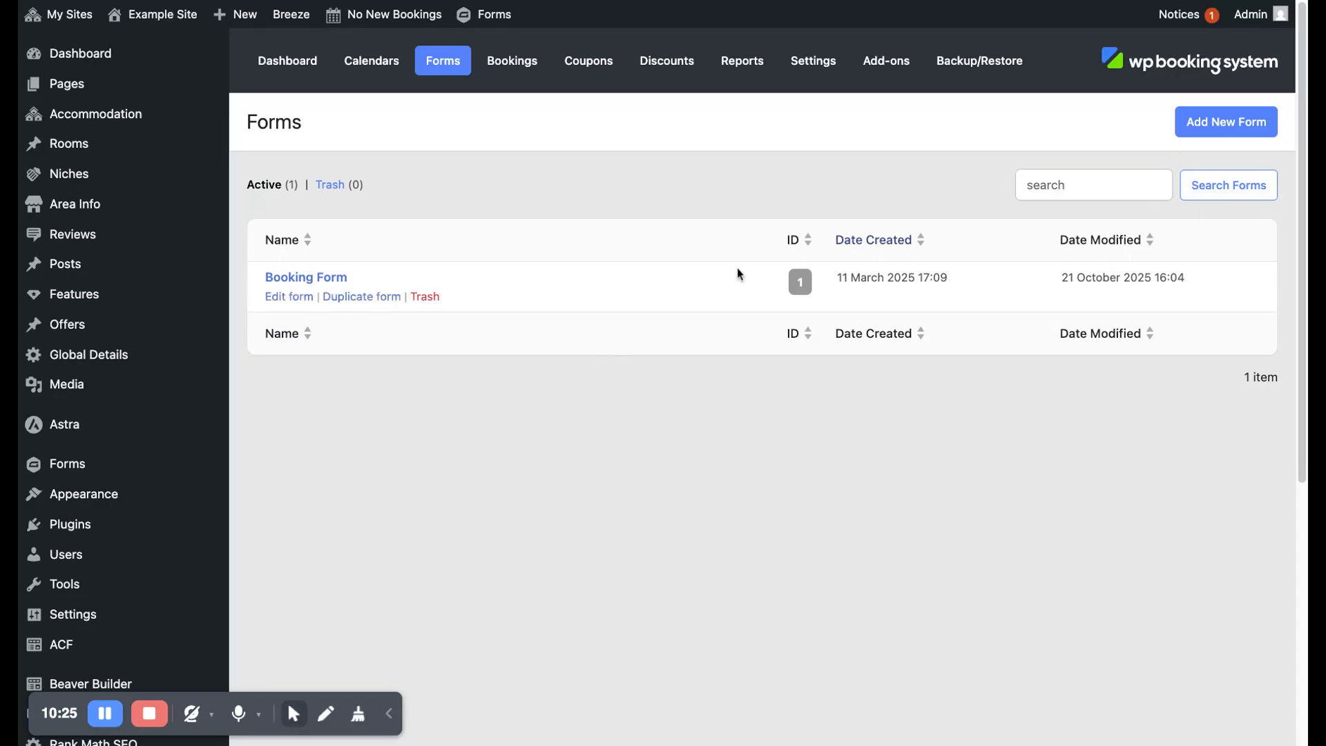
click(304, 278)
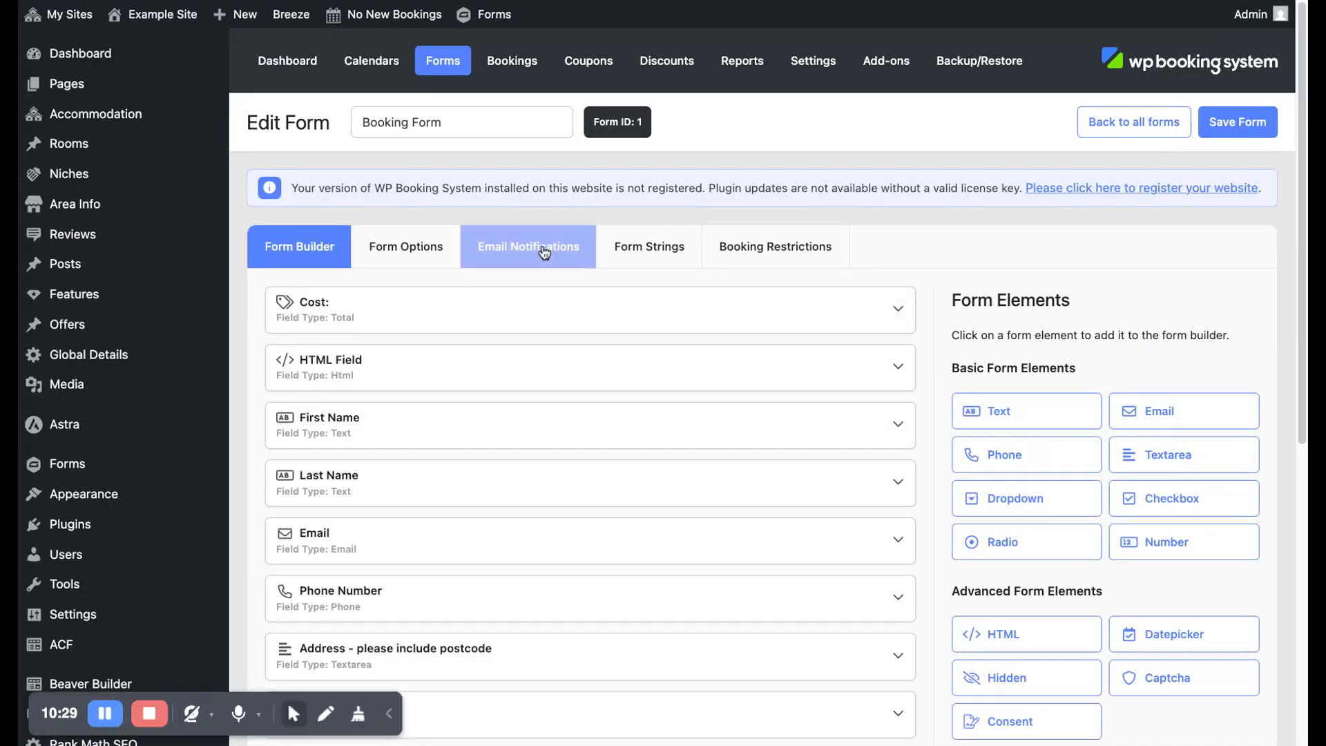
click(545, 252)
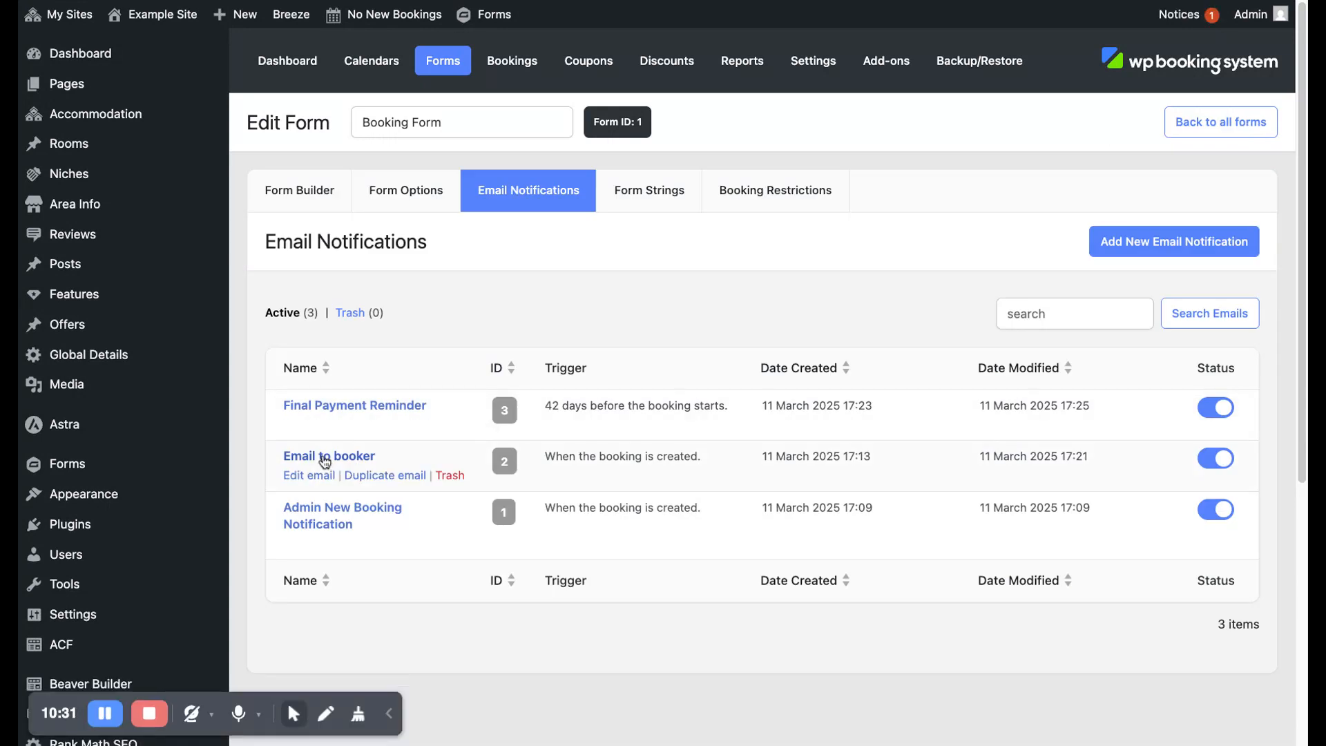
click(324, 461)
- Review the Email to booker notification's recipient field, subject and full message, including its deposit, outstanding amount and final payment tags
scroll(360, 476, down, 1)
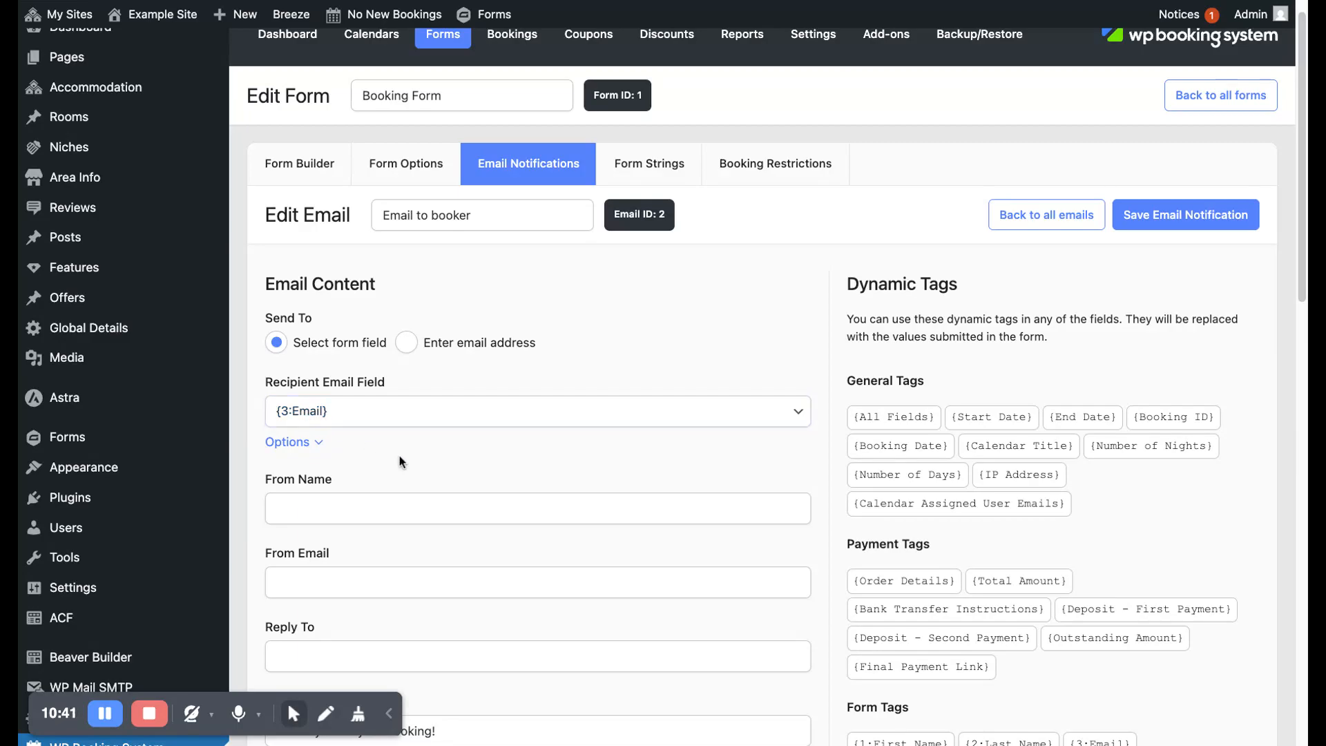
scroll(390, 459, down, 5)
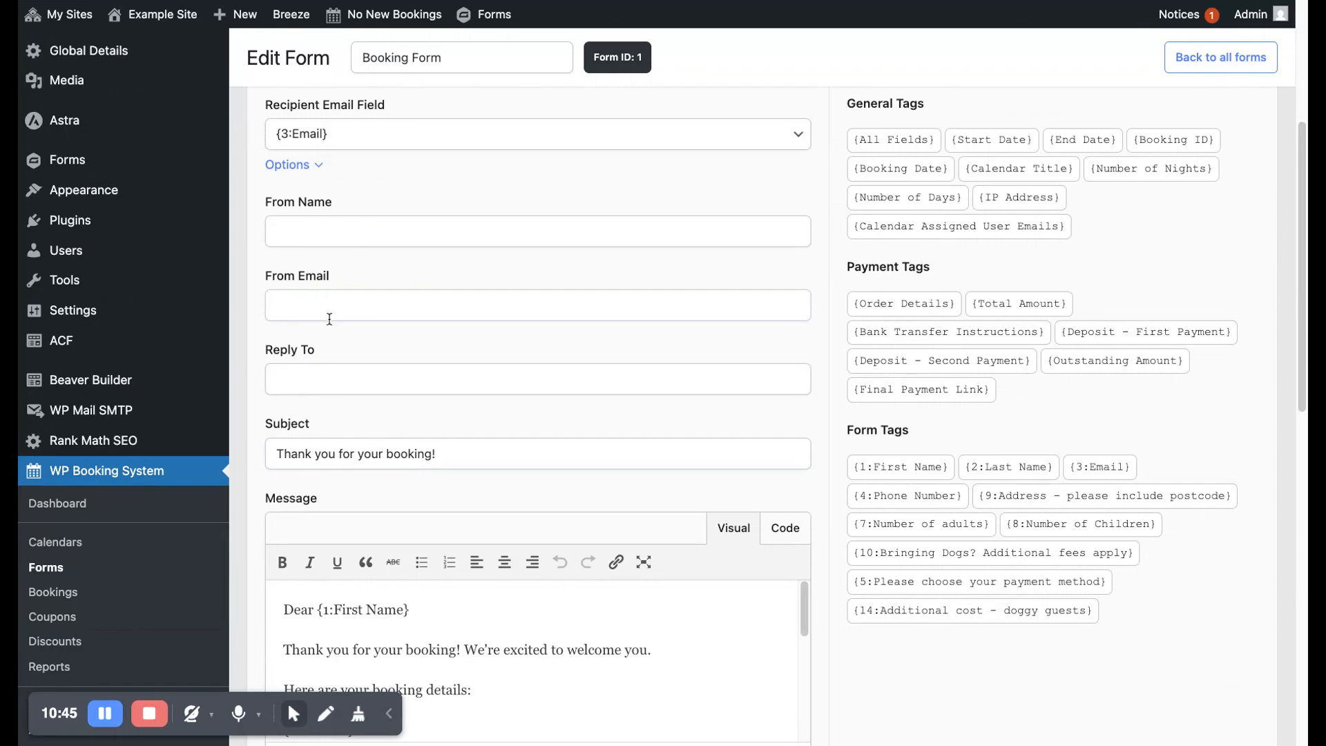
scroll(340, 382, down, 2)
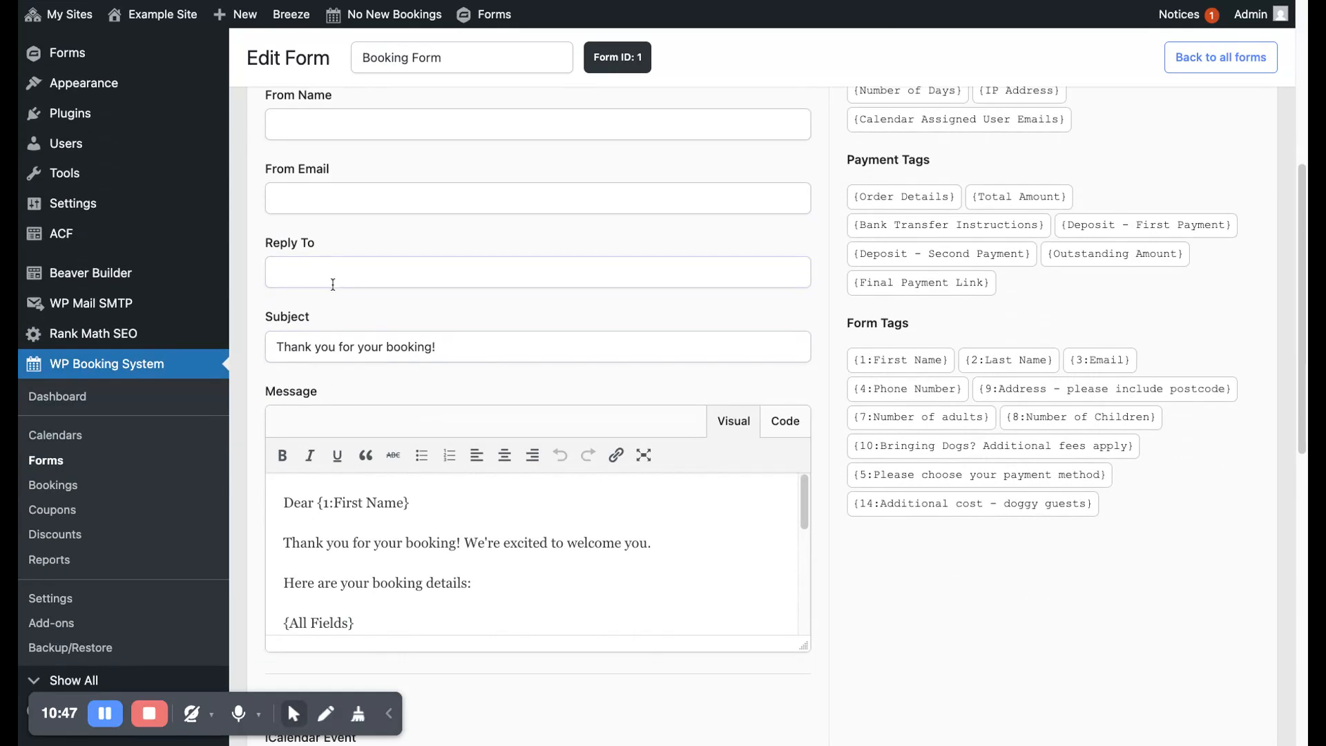
scroll(332, 285, down, 3)
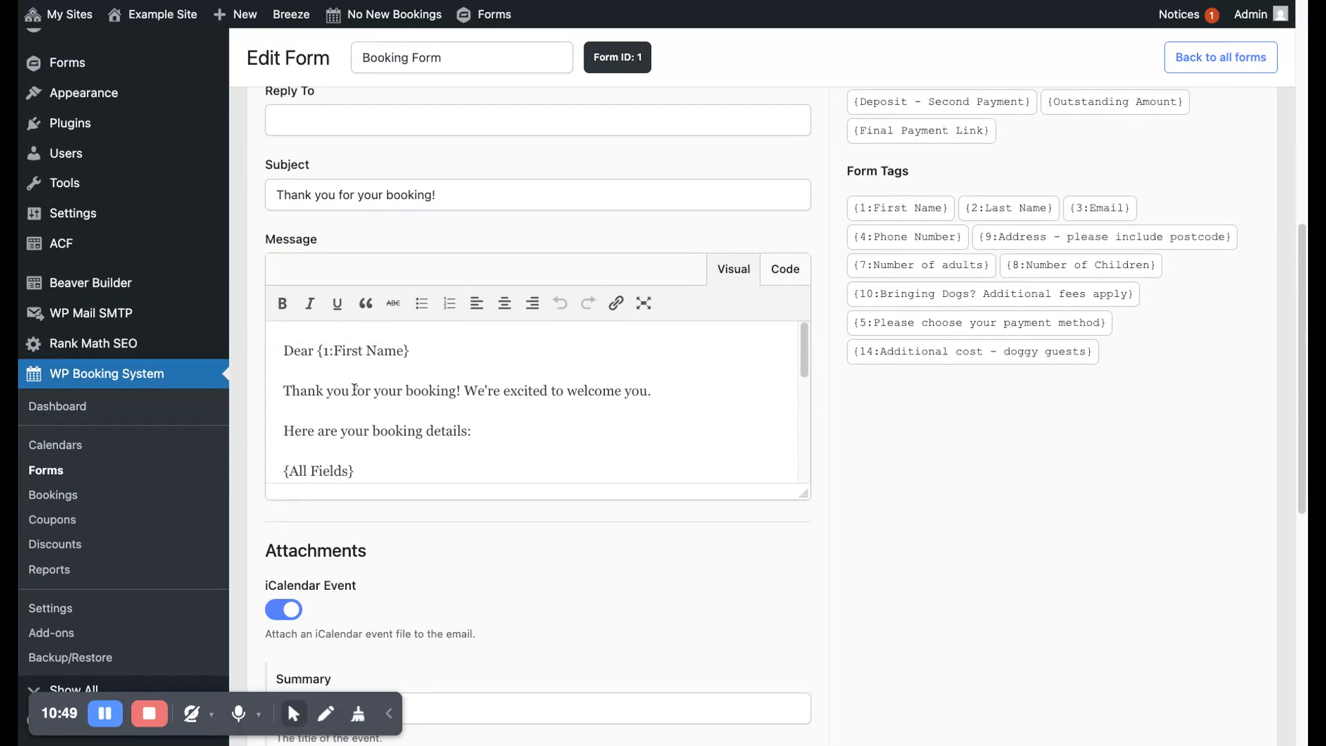
scroll(355, 389, down, 3)
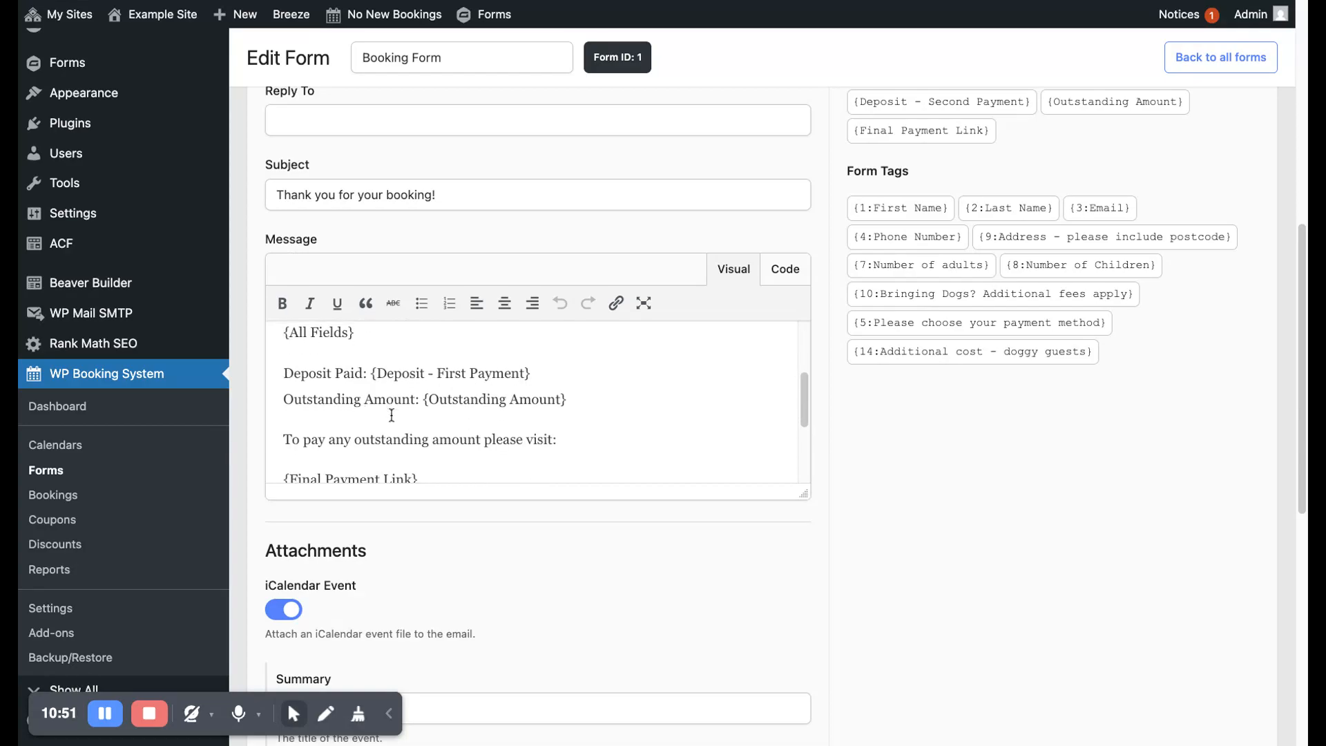
scroll(391, 415, down, 4)
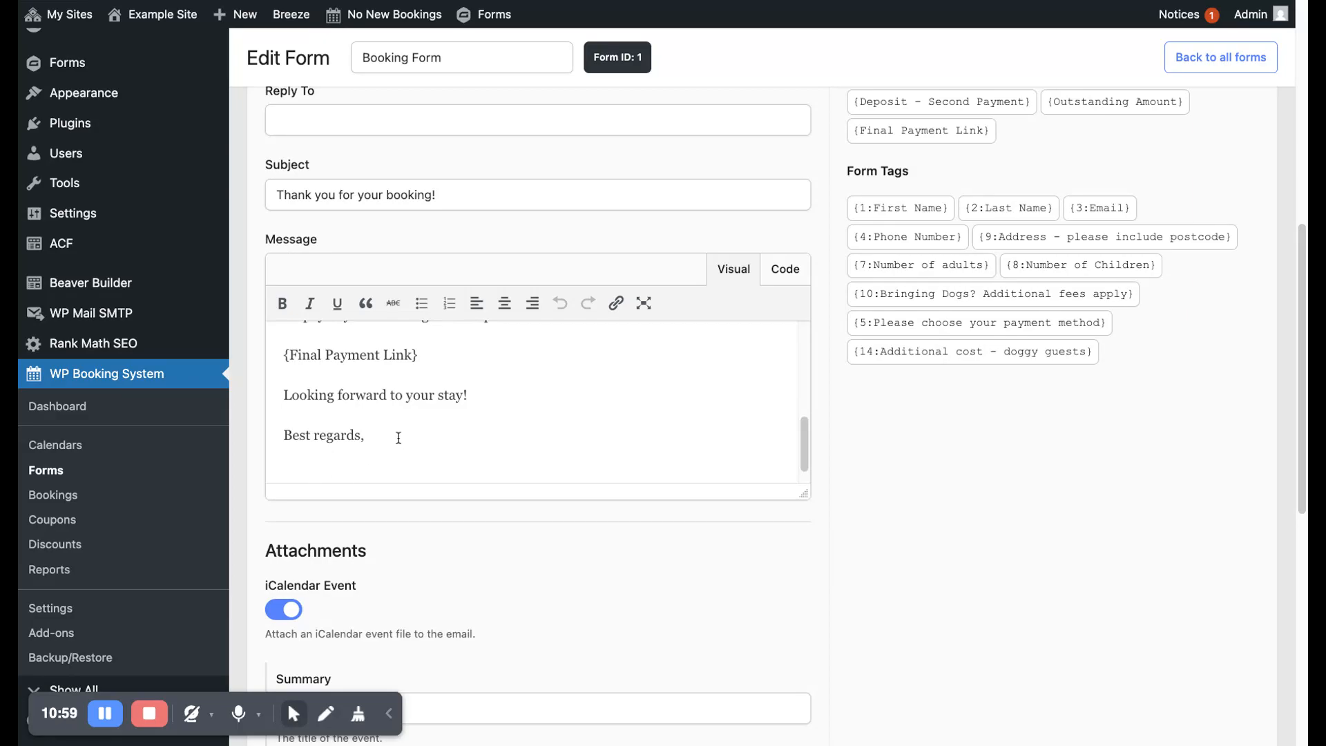
scroll(406, 448, up, 4)
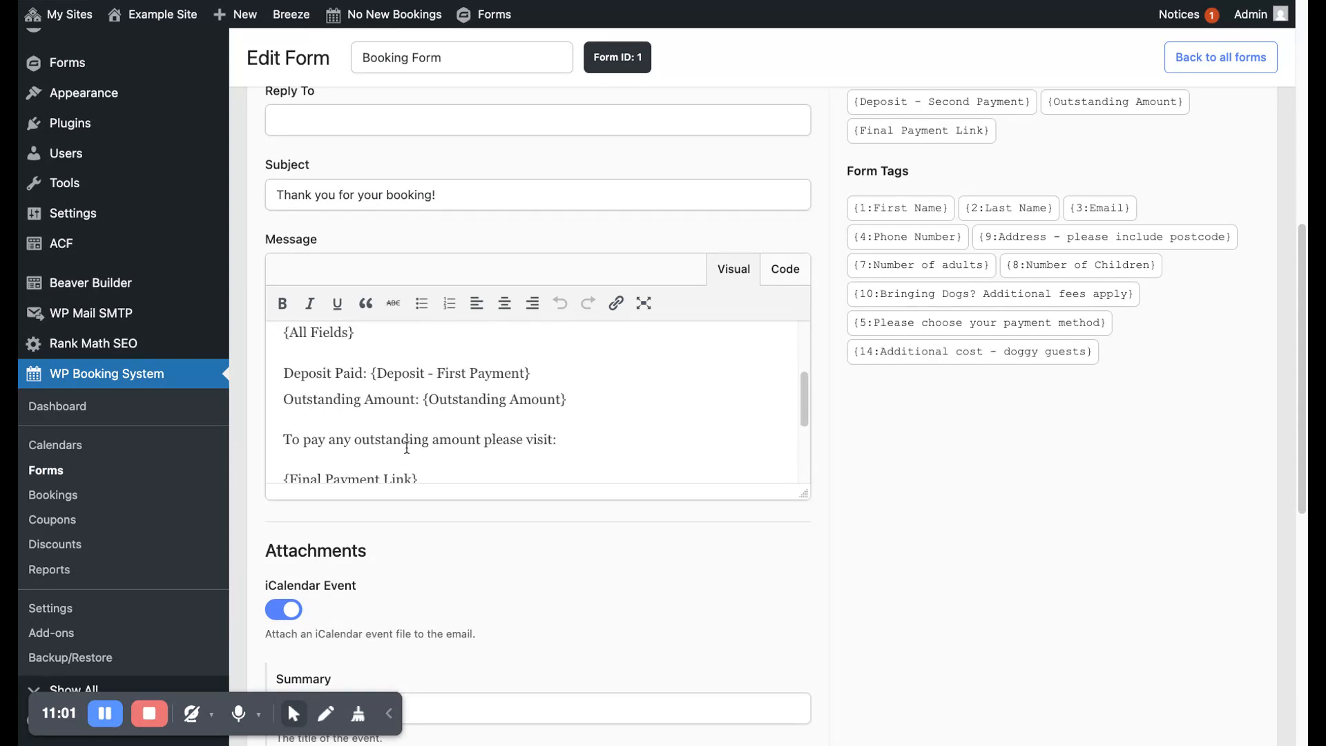
- Return to the email notifications list and add a notification named Request feedback using the Blank Template
scroll(406, 447, up, 4)
scroll(827, 378, up, 6)
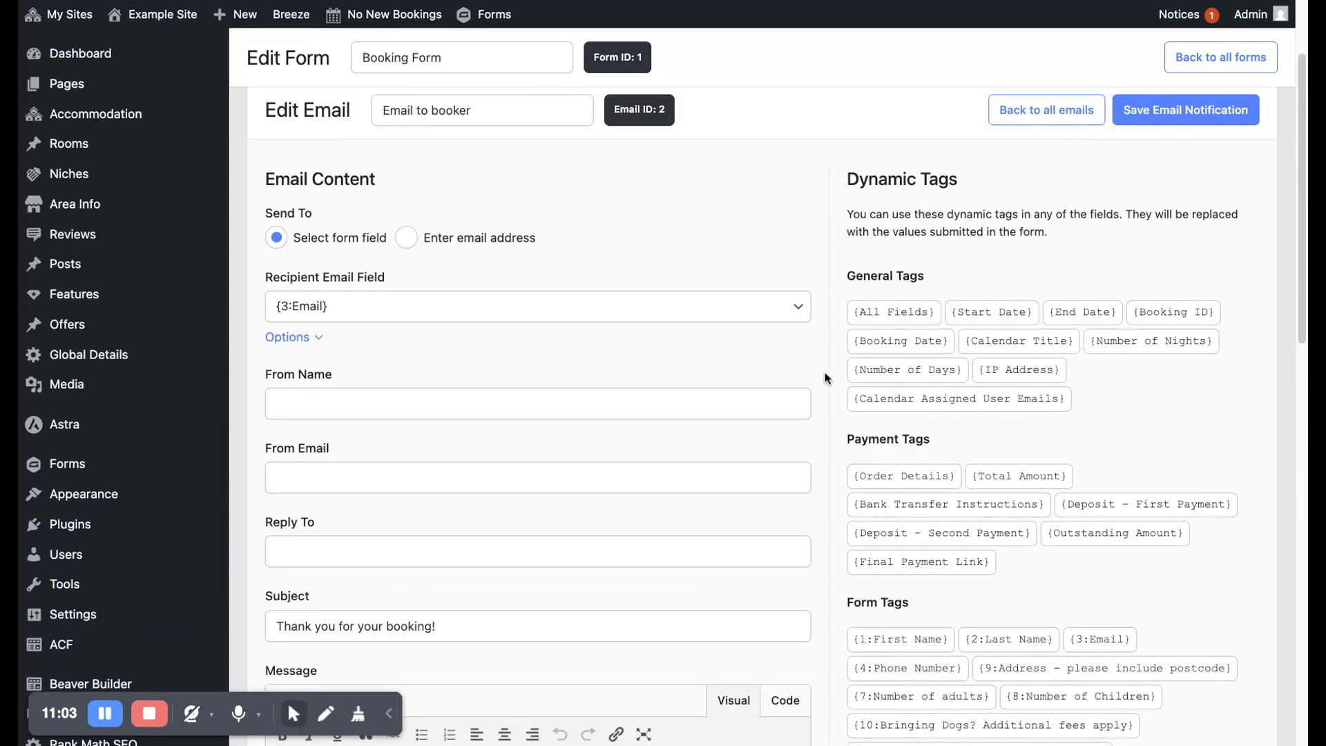
click(1041, 113)
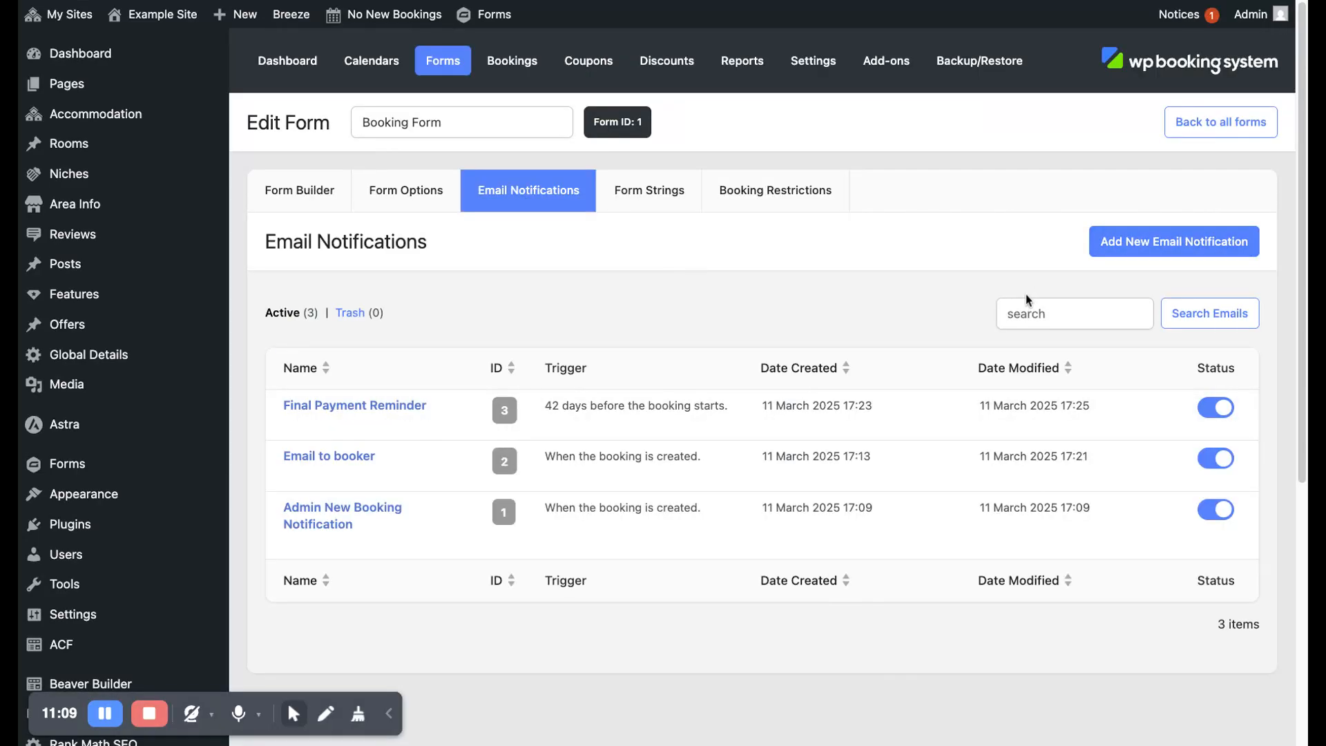
click(1169, 243)
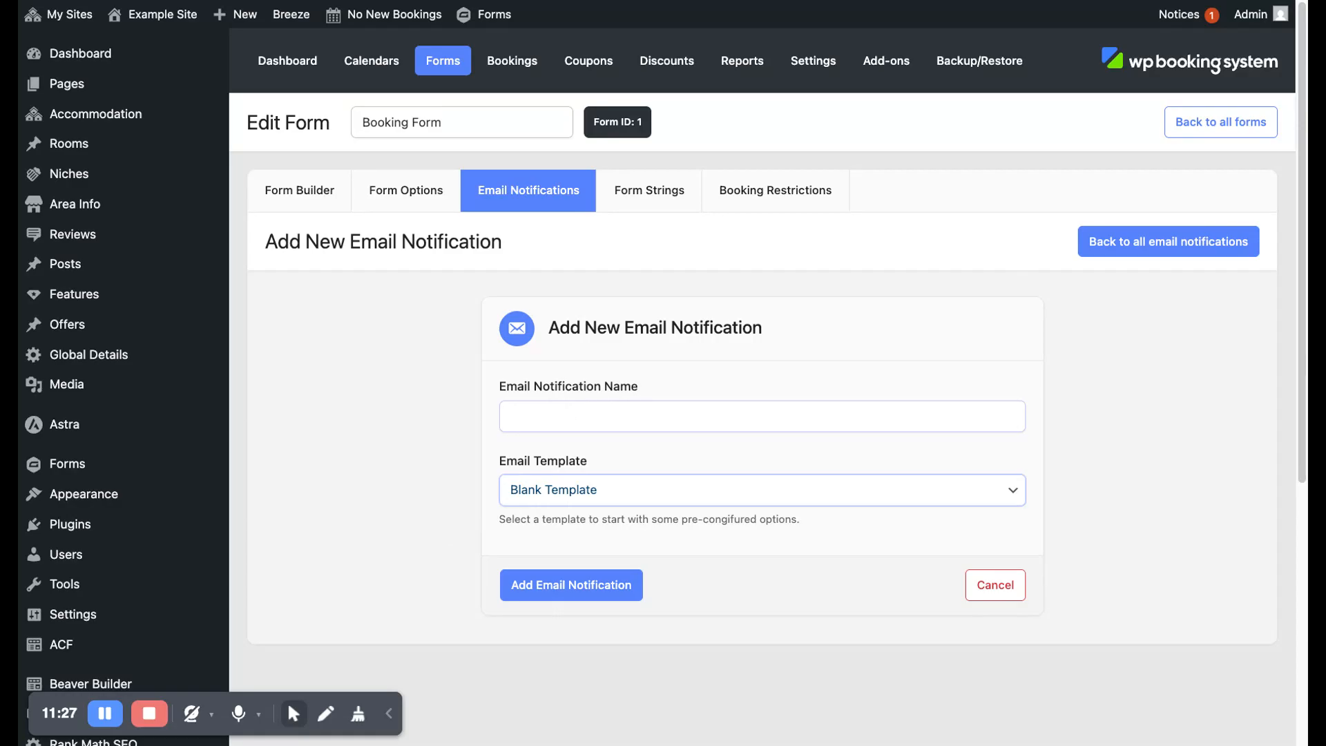
click(511, 417)
text(Ten)
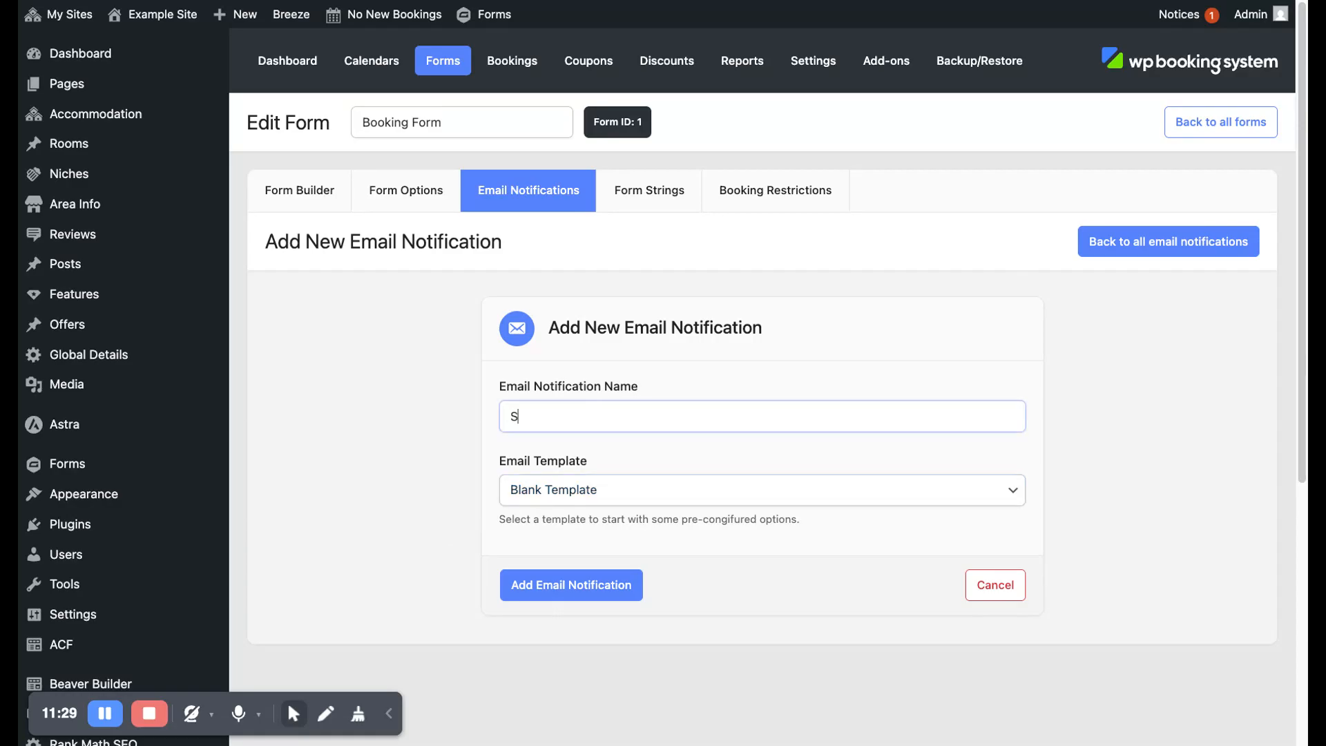
key(BackSpace)
key(BackSpace)
key(BackSpace)
text(Request feedback)
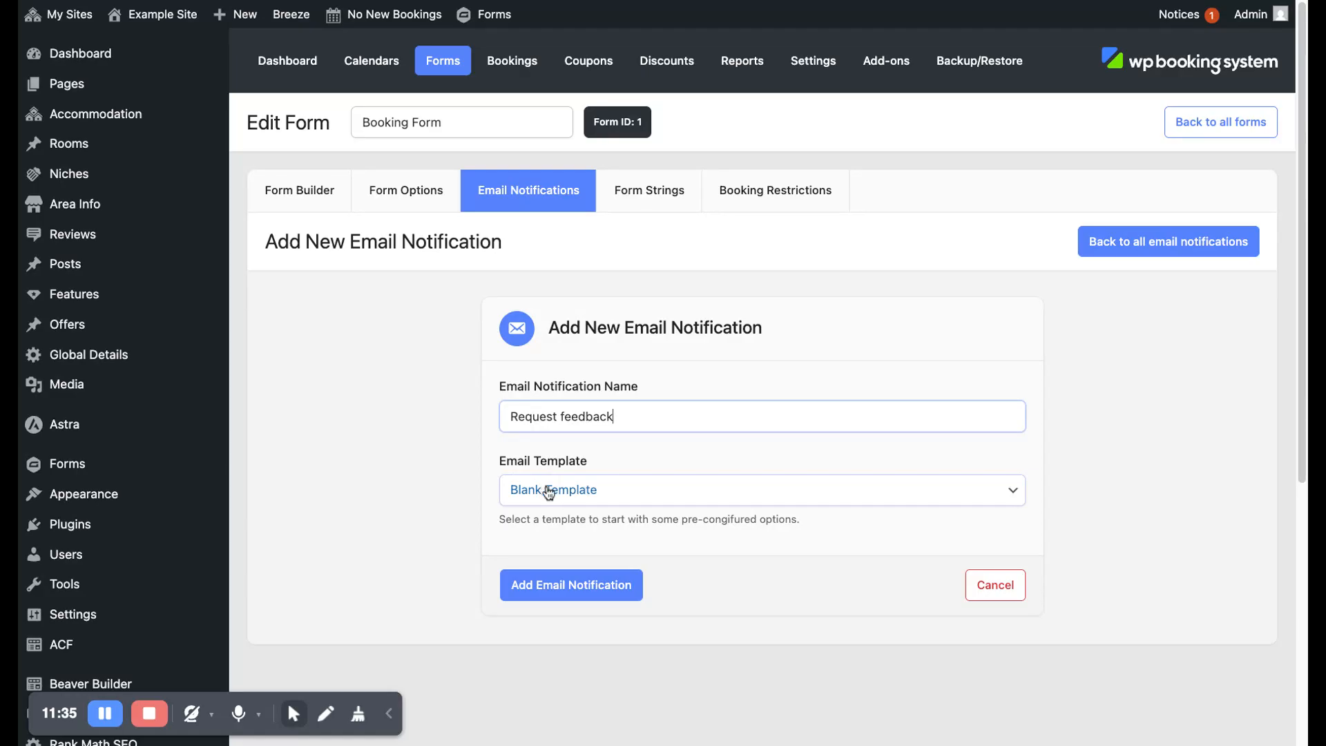
click(571, 585)
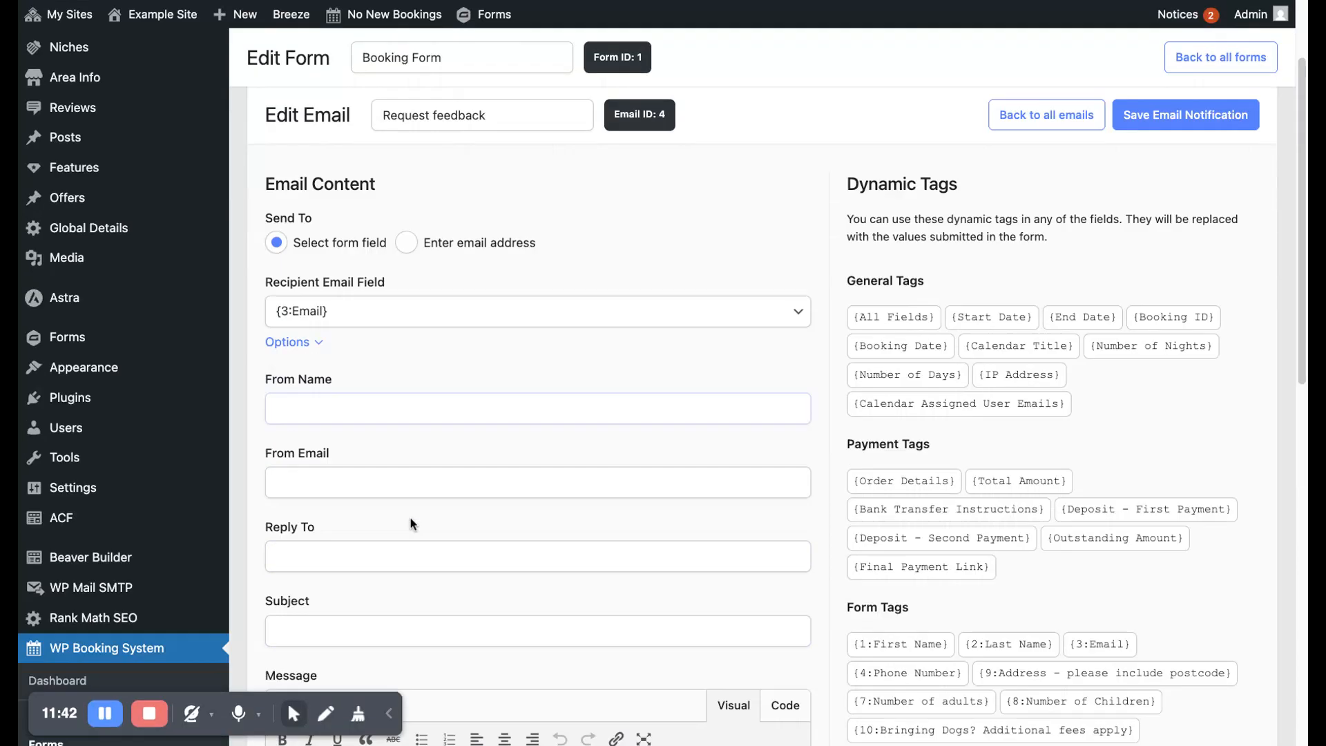
- Set the Request feedback email's subject to "How was your stay?"
scroll(412, 525, down, 5)
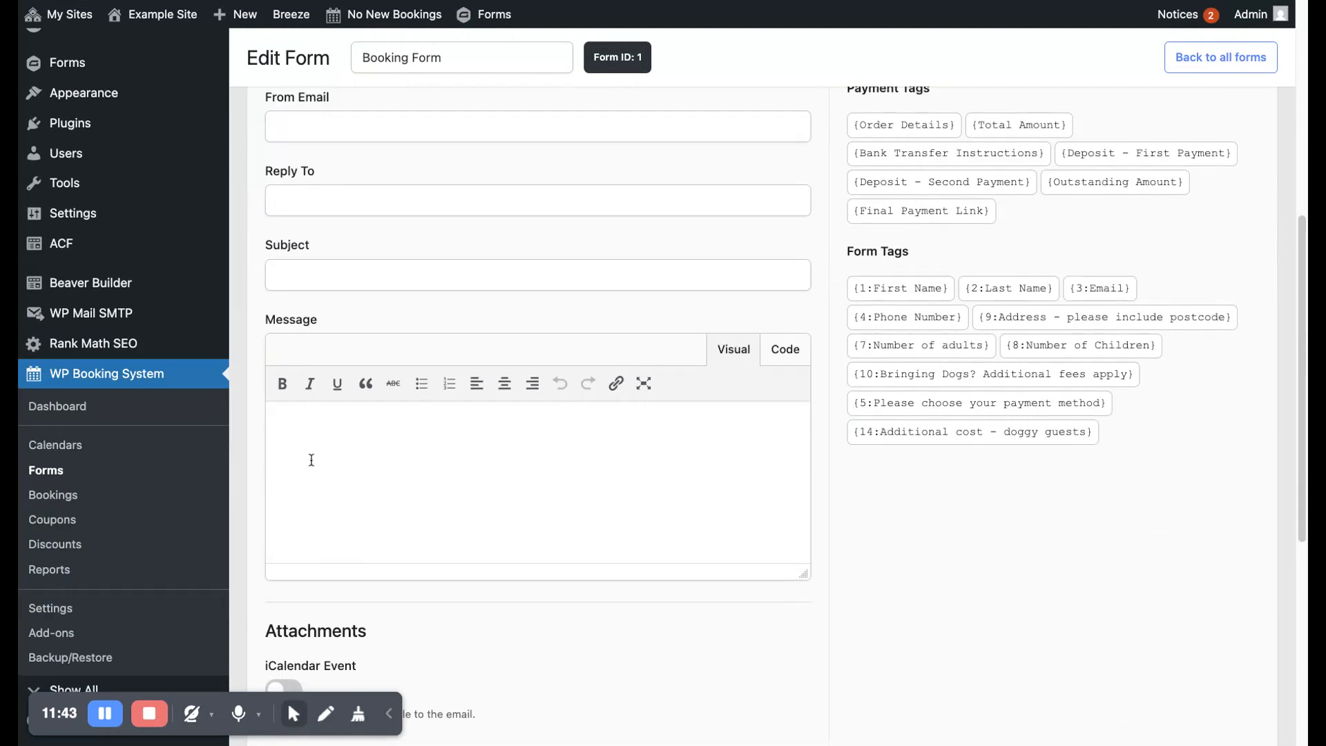
click(341, 435)
click(295, 279)
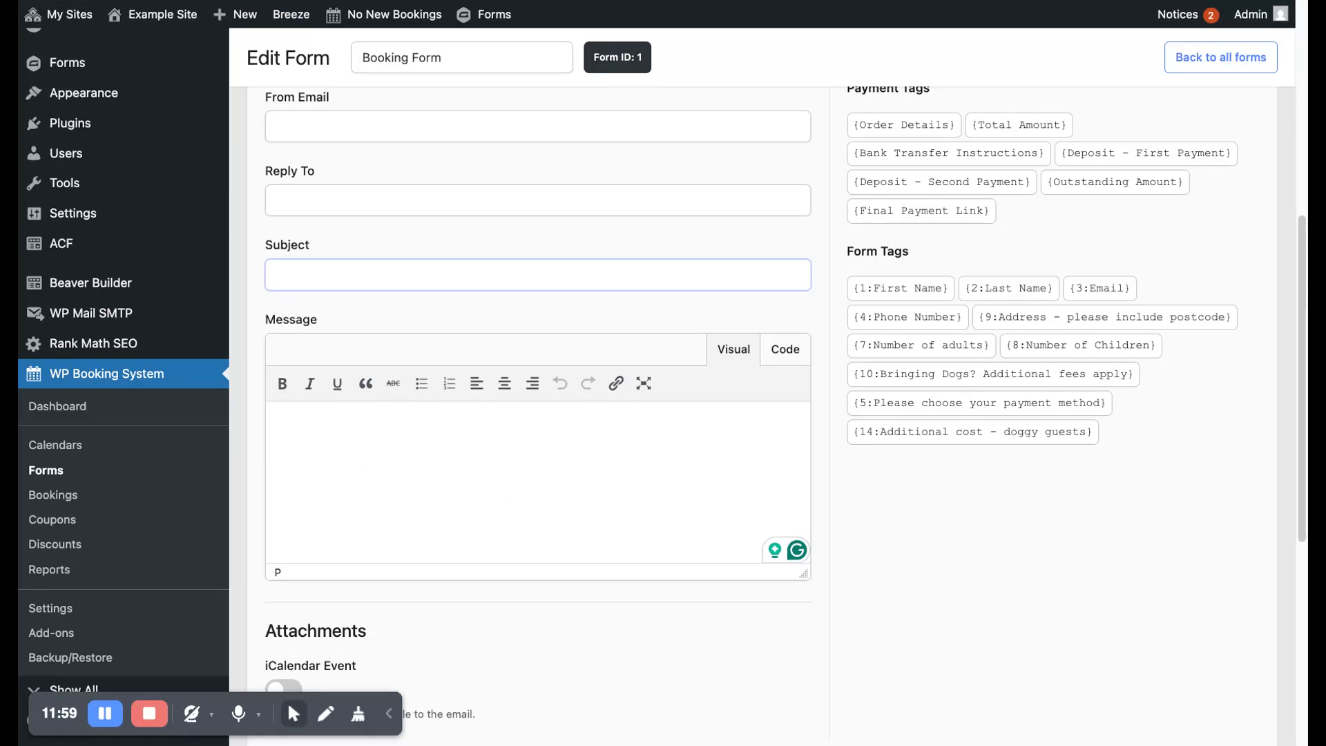
text(How was your stay?)
- Write the message "Dear {1:First Name}," followed by a new paragraph reading "We hope you had a great stay...."
click(334, 450)
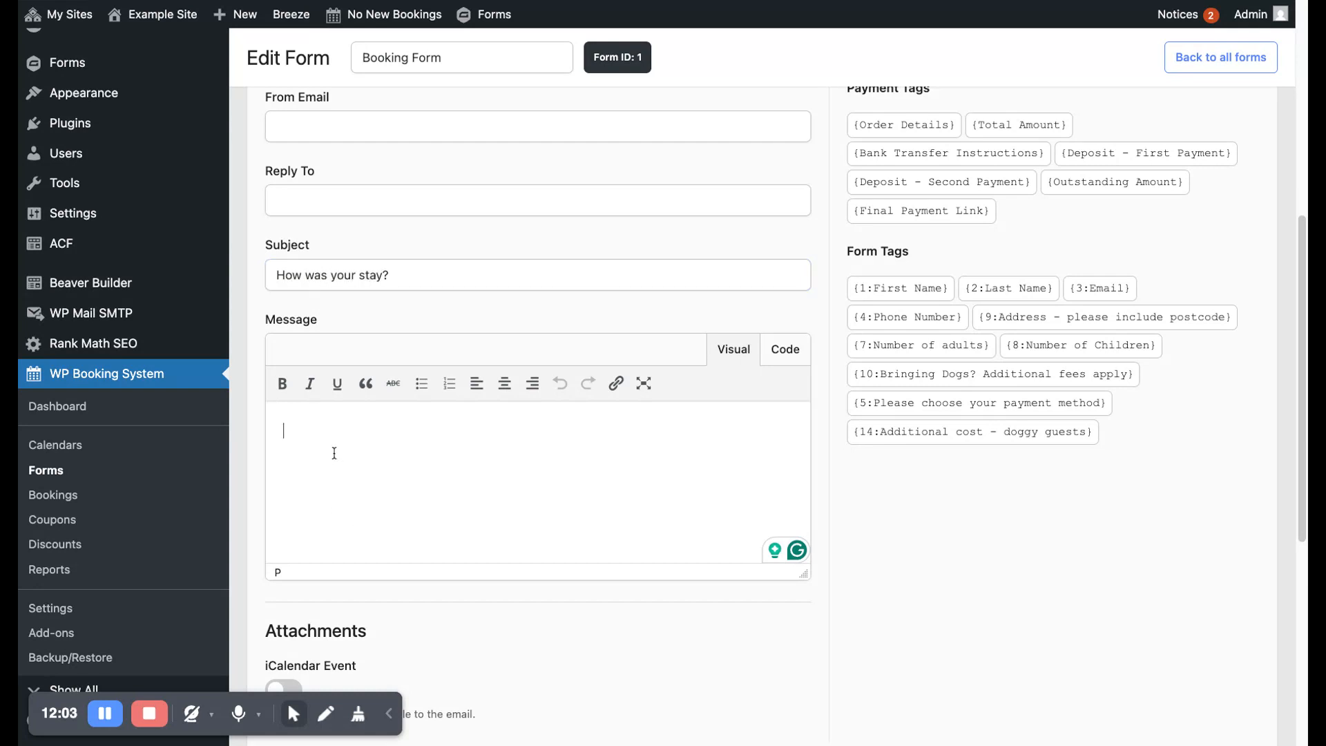
text(Dear)
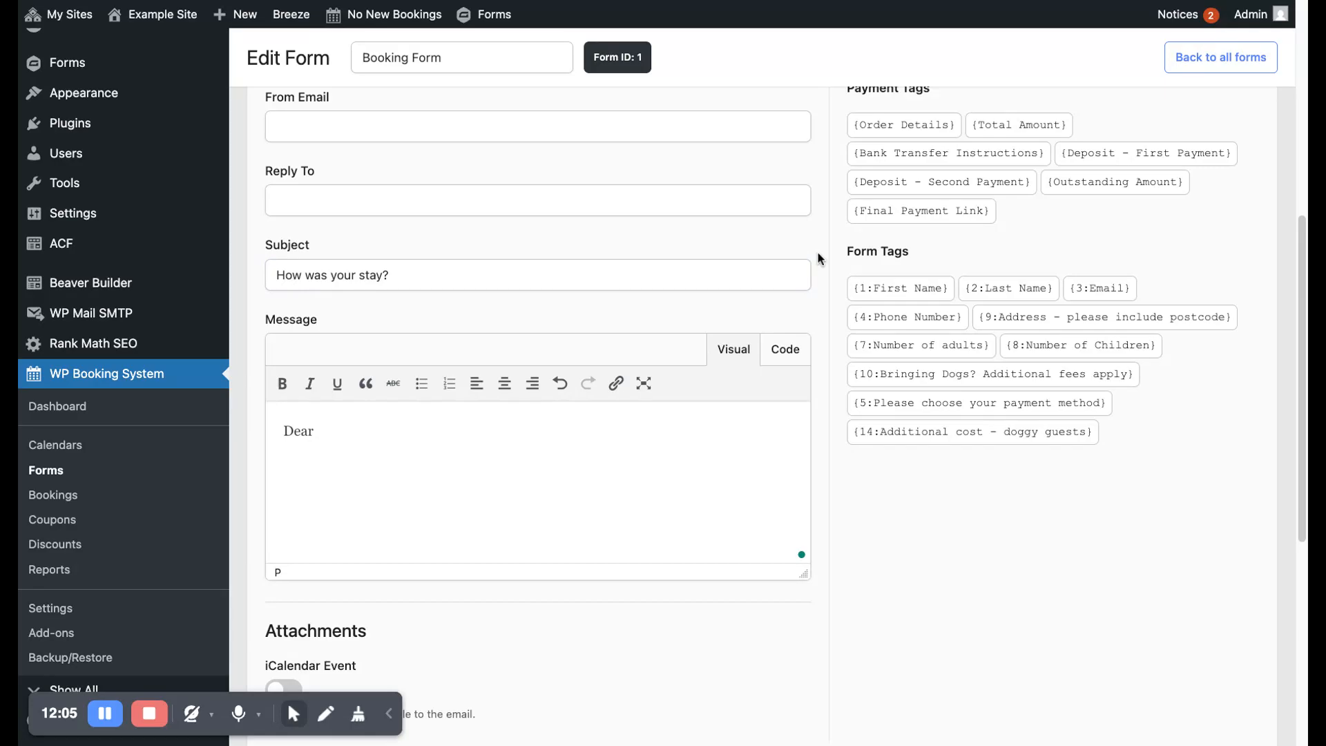
click(903, 289)
click(376, 433)
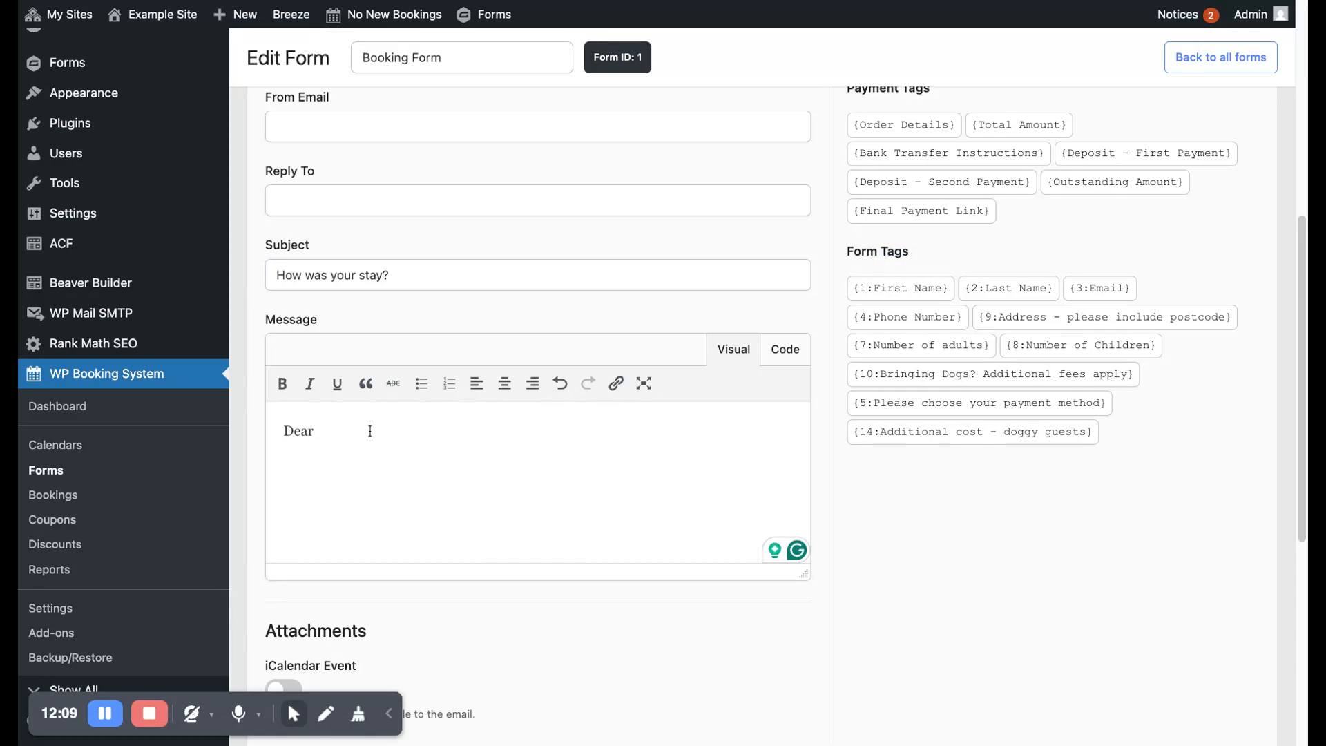
text({1:First Name})
text(,)
key(Return)
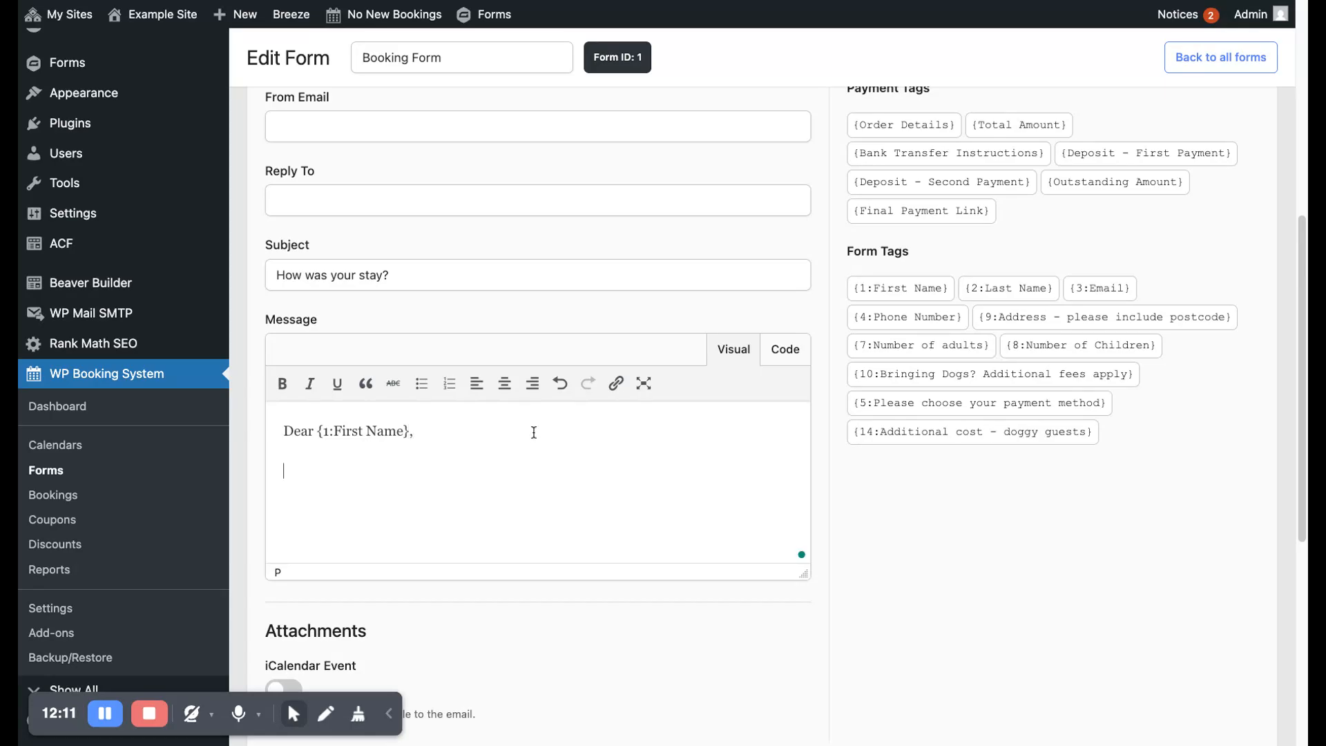
text(We hope you h)
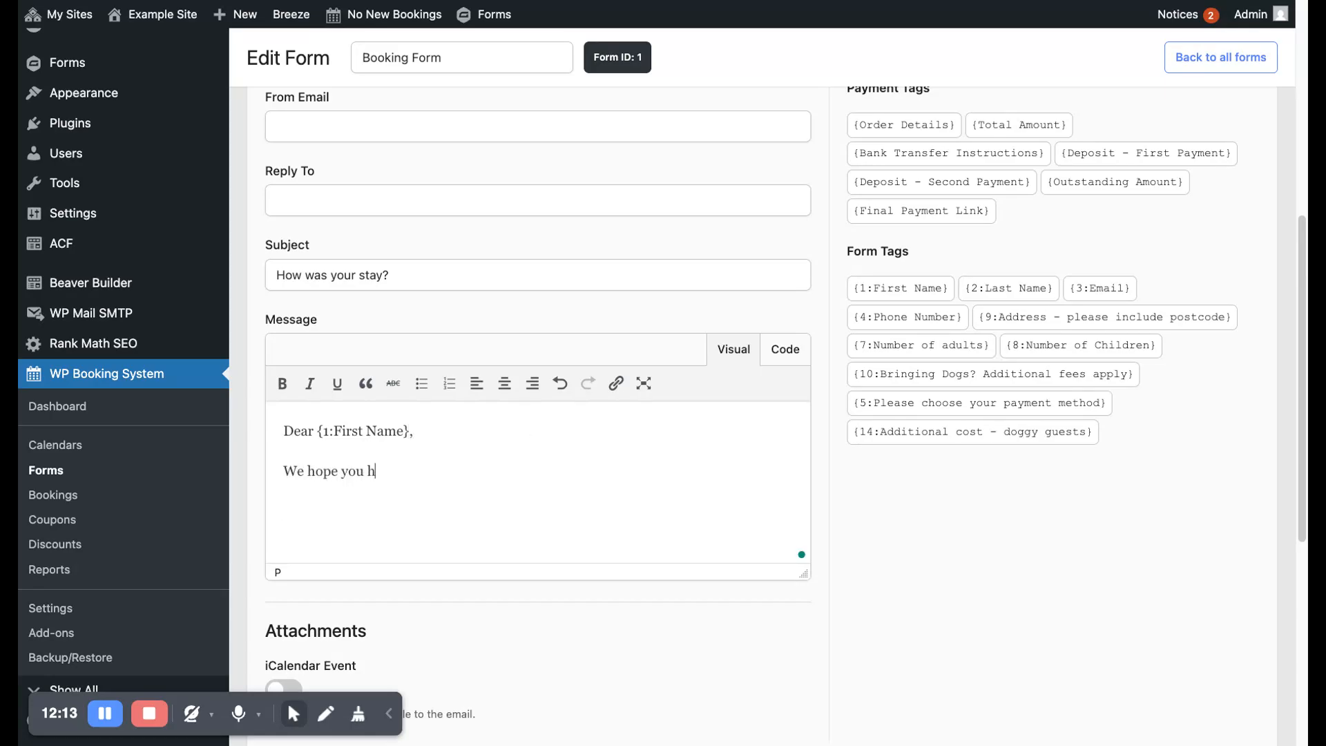
text(ad a great stay....)
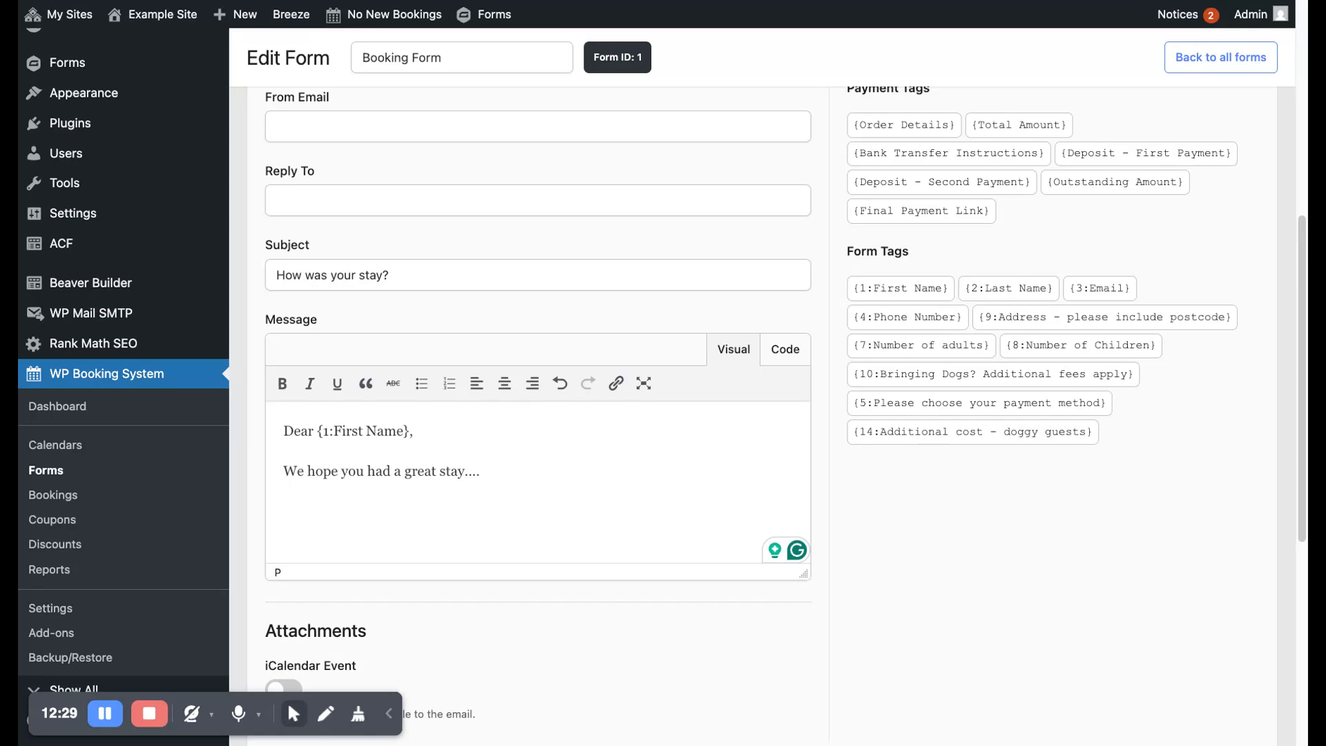
- Schedule the Request feedback email for 3 days after the booking starts, without the Manage Booking link, and save the notification
scroll(461, 525, down, 6)
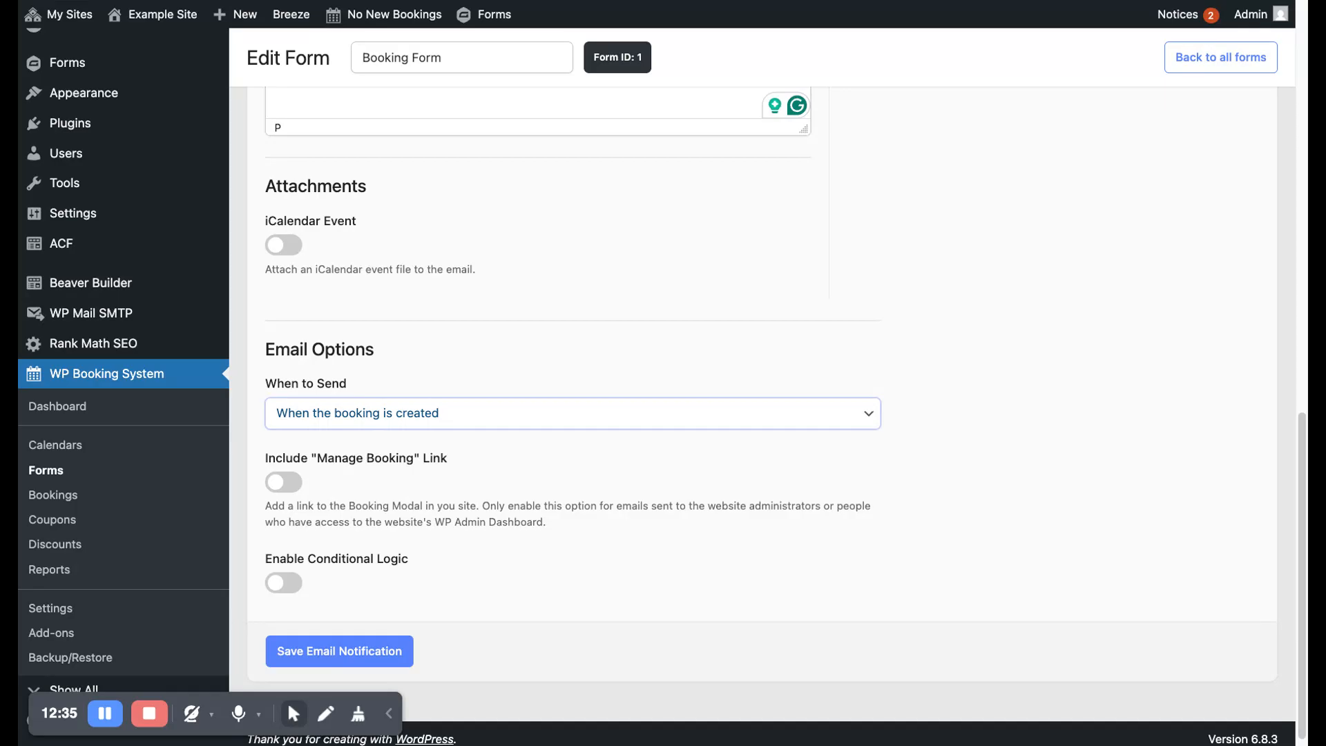
click(456, 461)
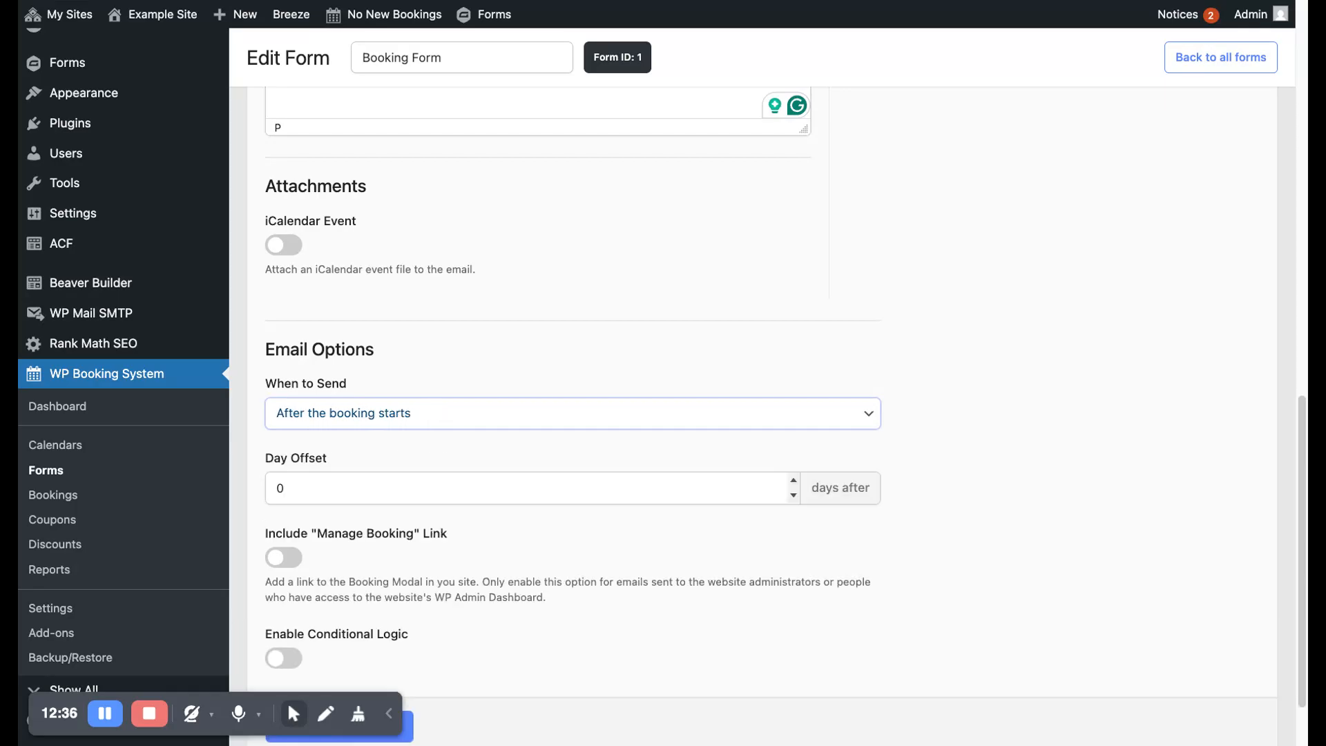
triple_click(794, 480)
click(690, 556)
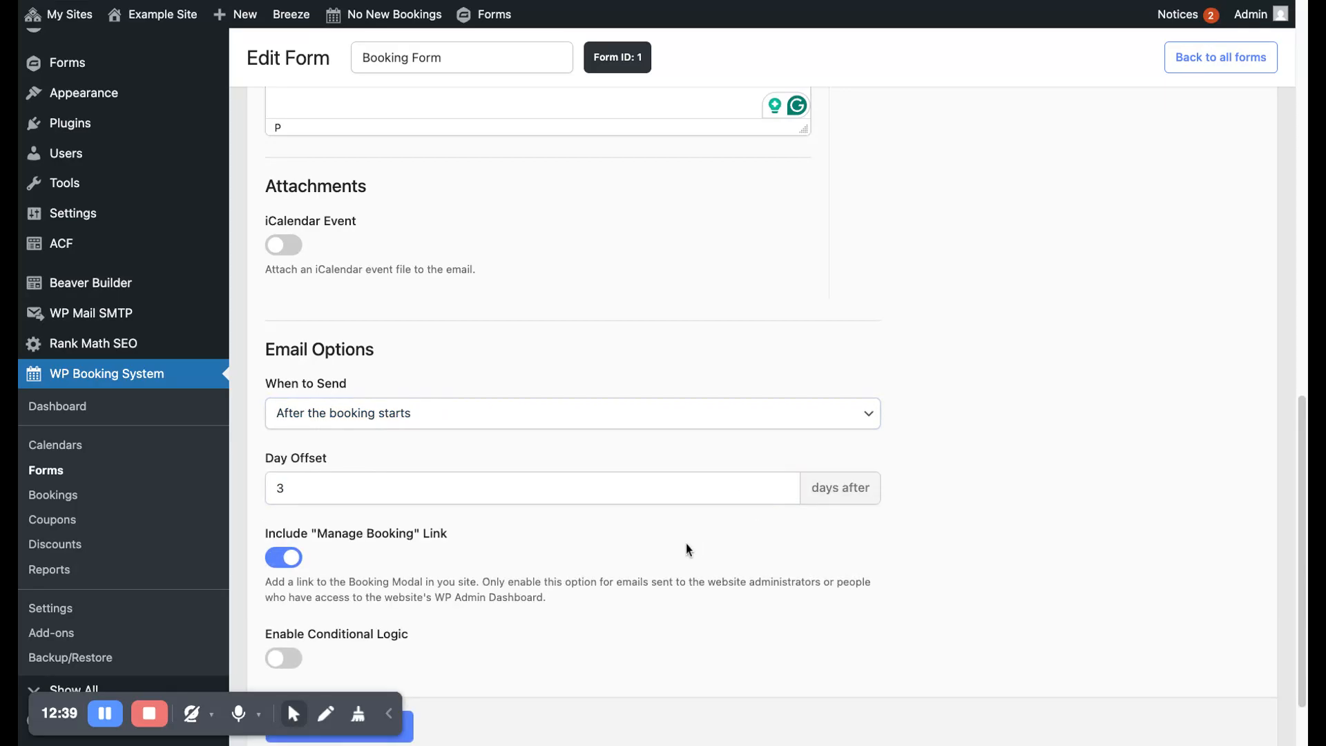
click(284, 557)
scroll(560, 553, down, 1)
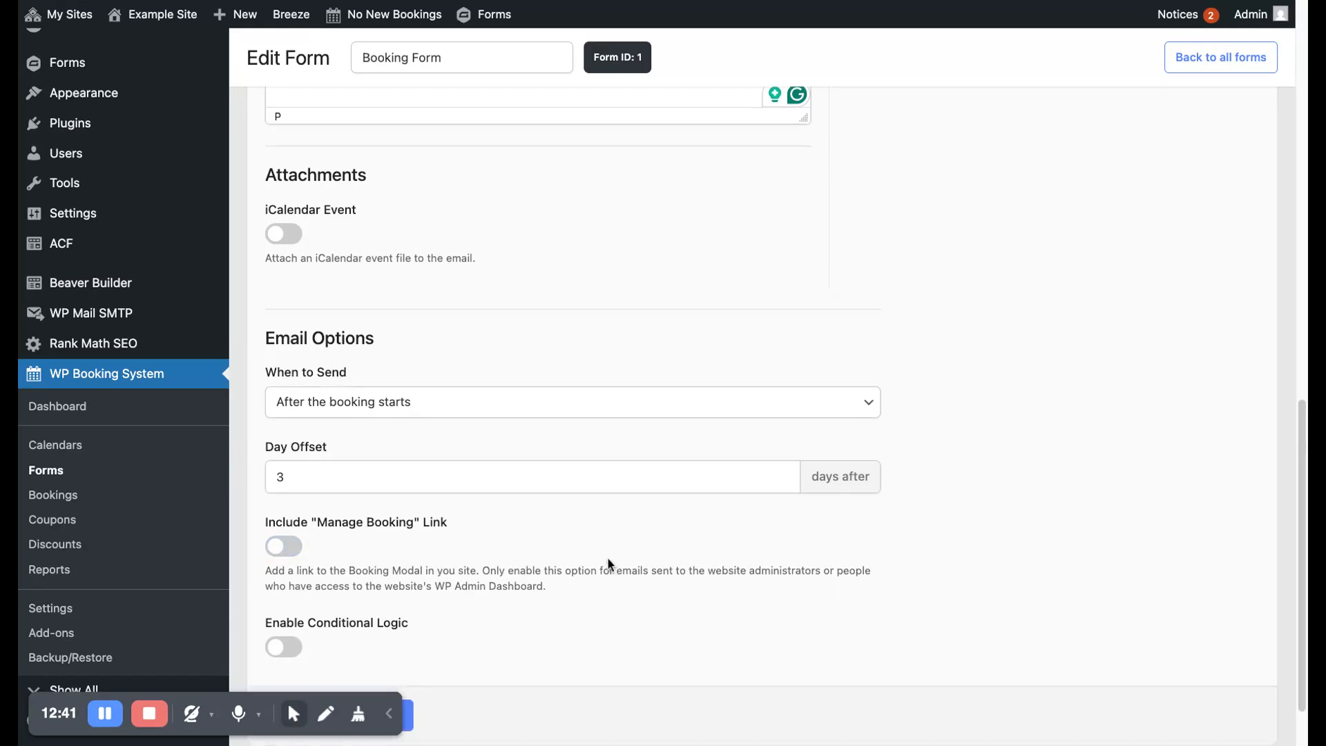
scroll(539, 600, down, 1)
click(339, 644)
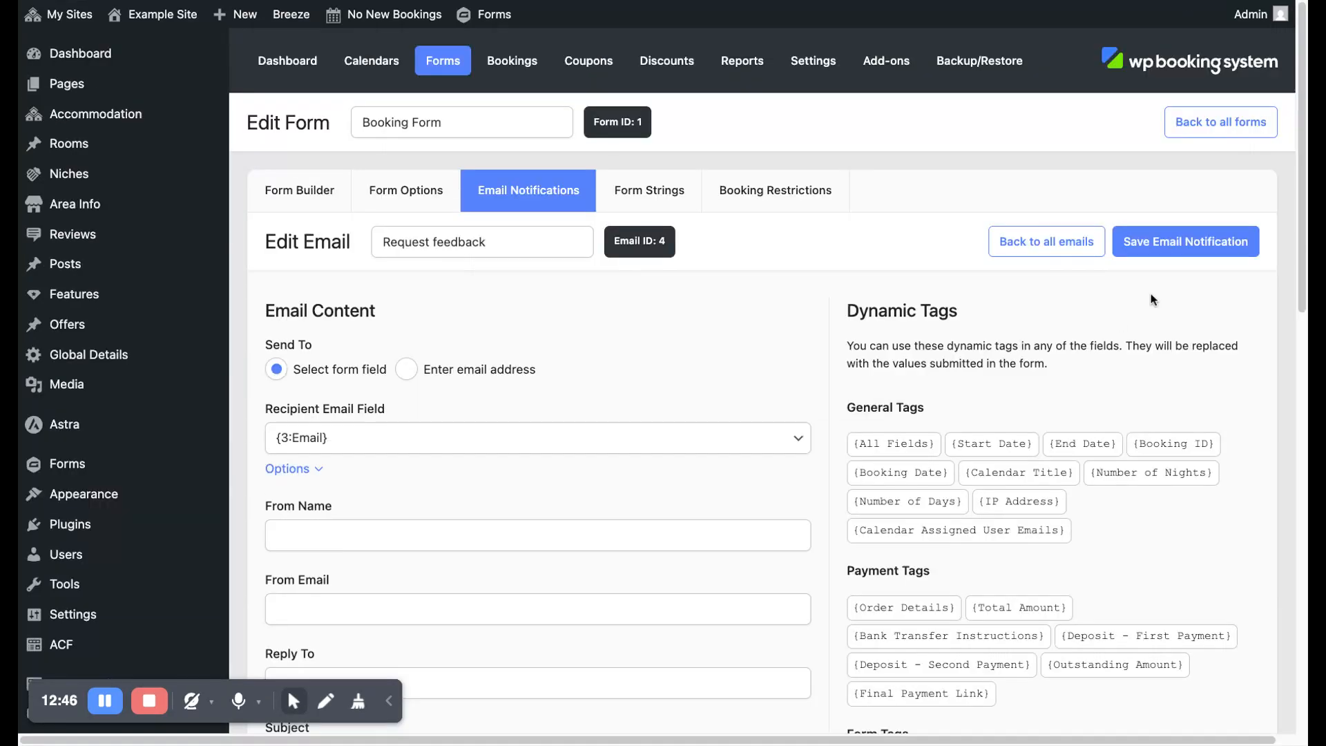
- Go back to the list of email notifications and deactivate Request feedback
click(1046, 241)
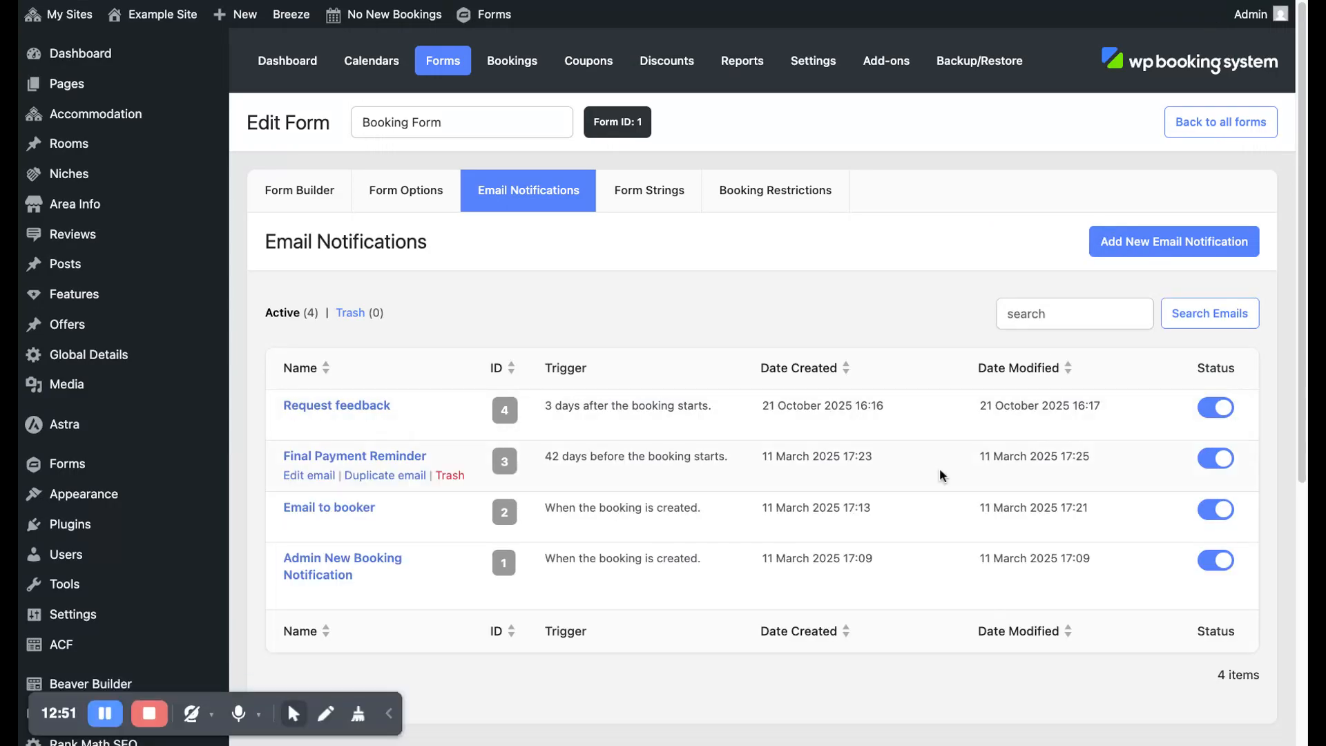
click(1207, 411)
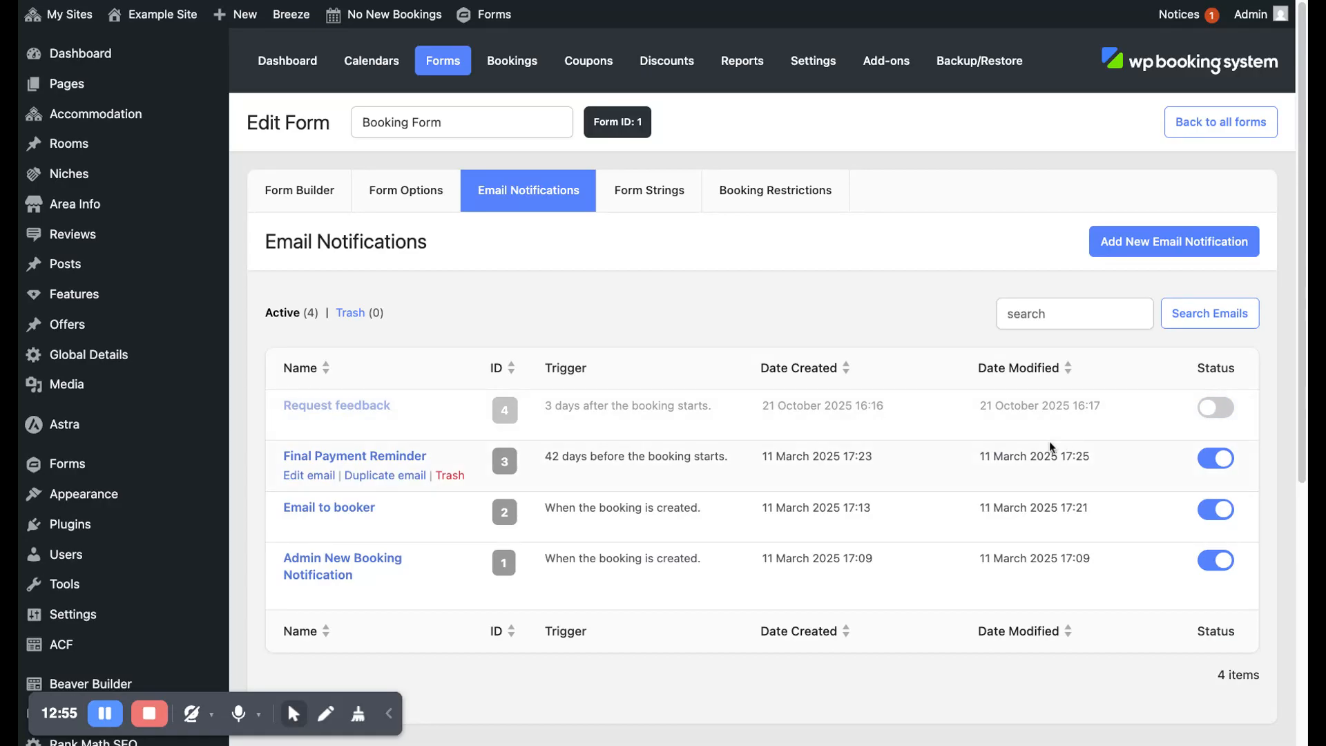
scroll(453, 536, down, 3)
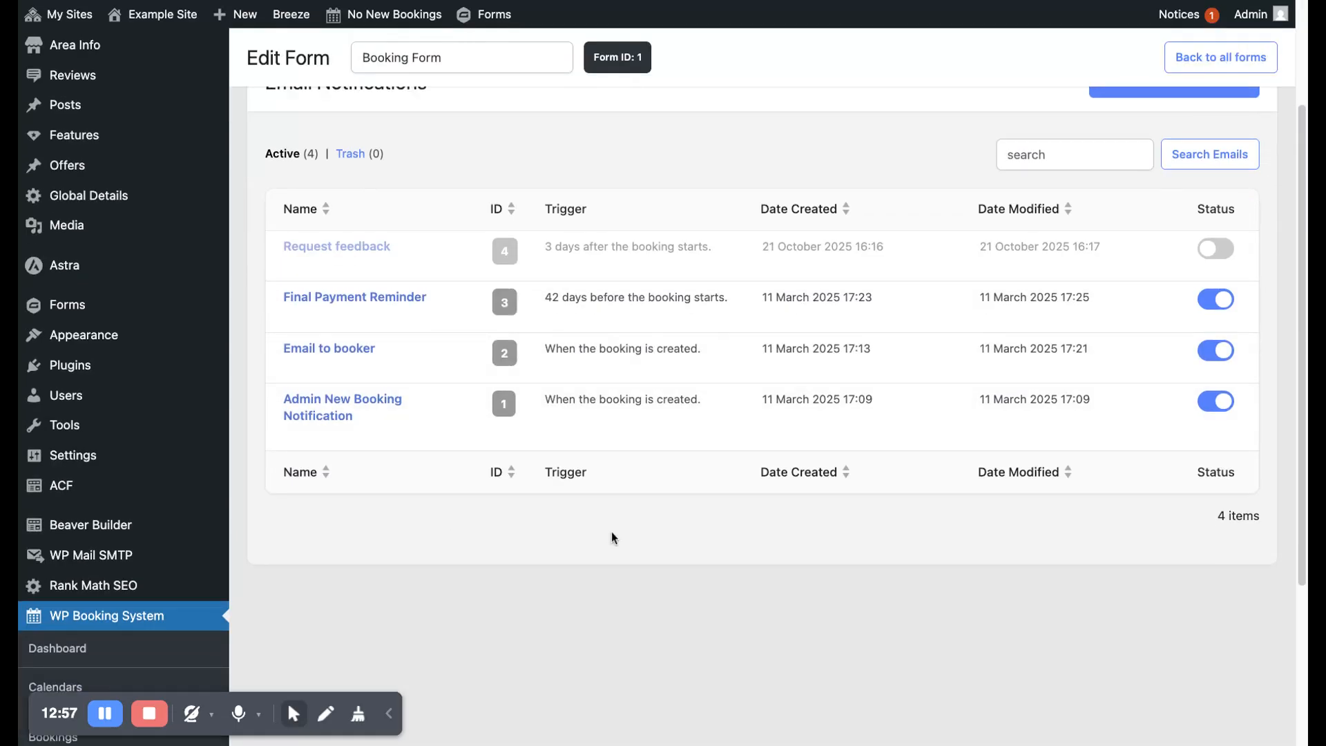
scroll(613, 538, up, 3)
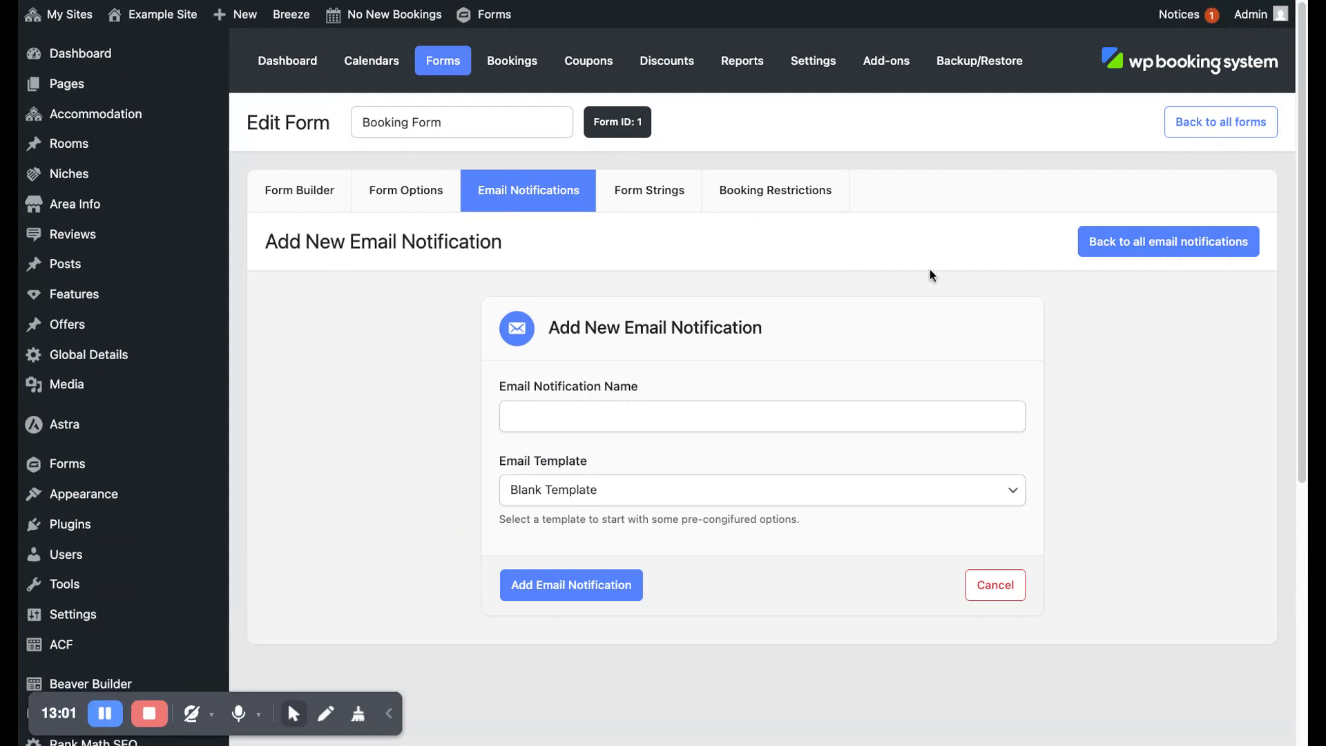
click(1131, 244)
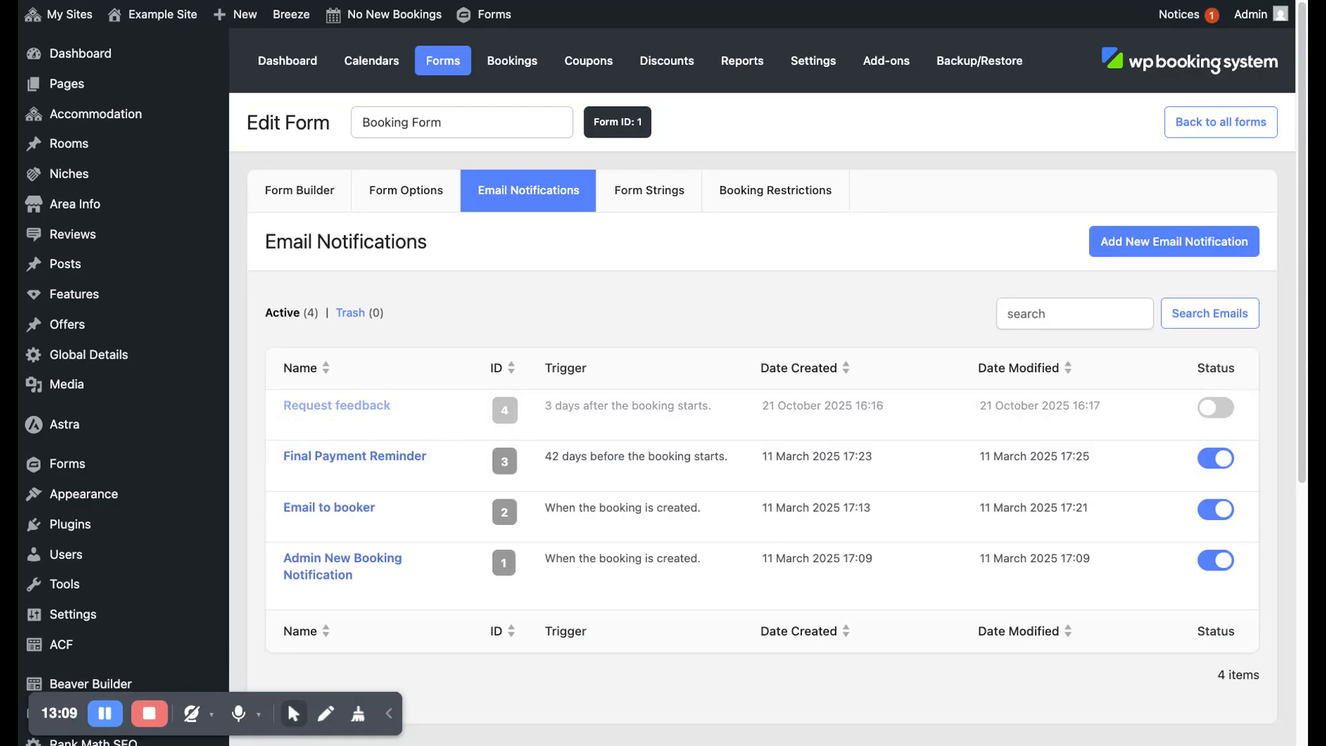
- In the form's booking restrictions, enforce Monday and Friday start days, set the minimum advance reservation to 1 day, and save the form
click(796, 198)
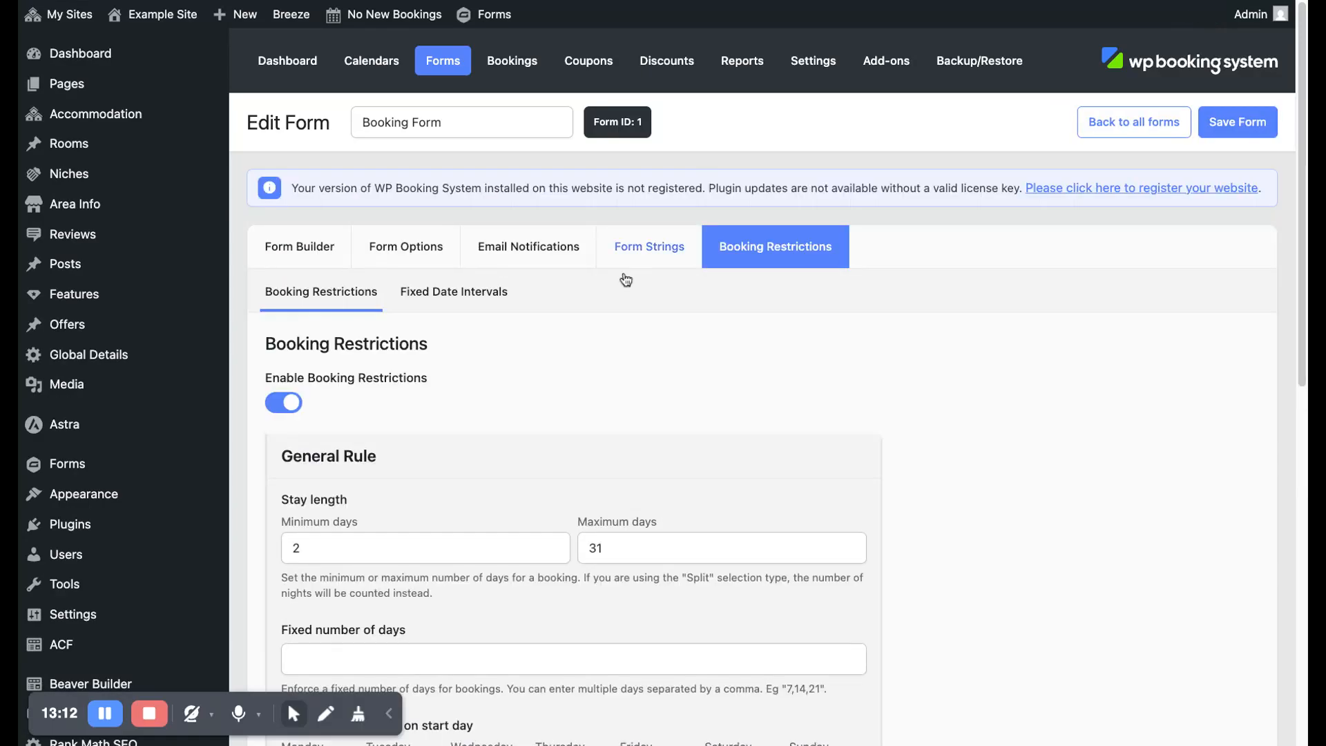
scroll(503, 405, down, 3)
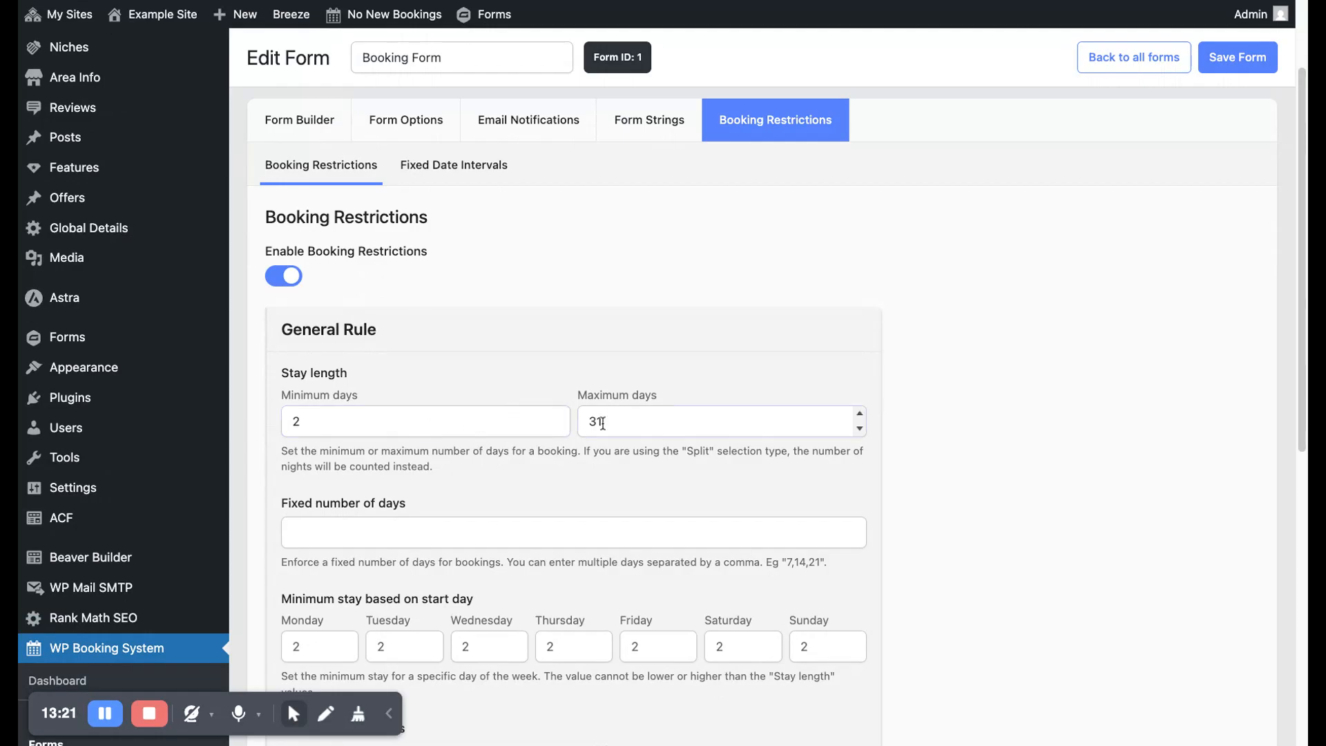
scroll(417, 481, down, 2)
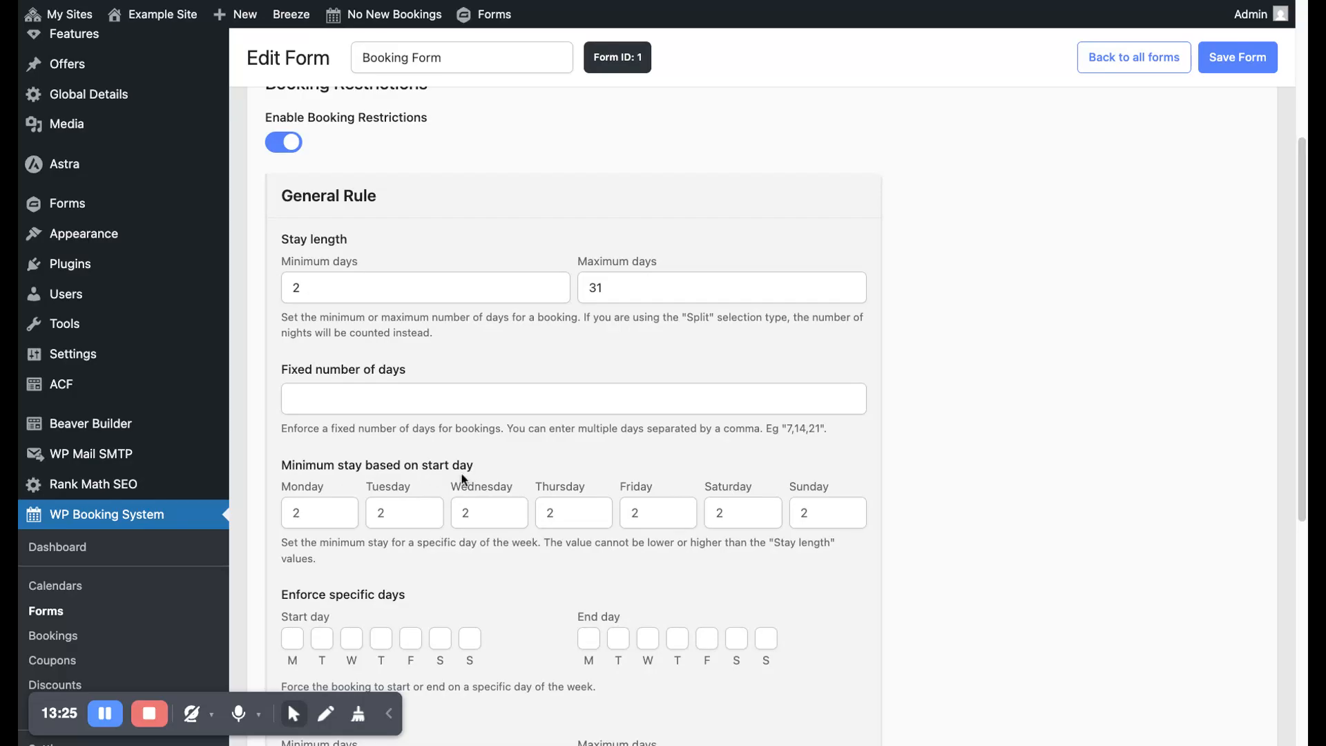
scroll(461, 479, down, 4)
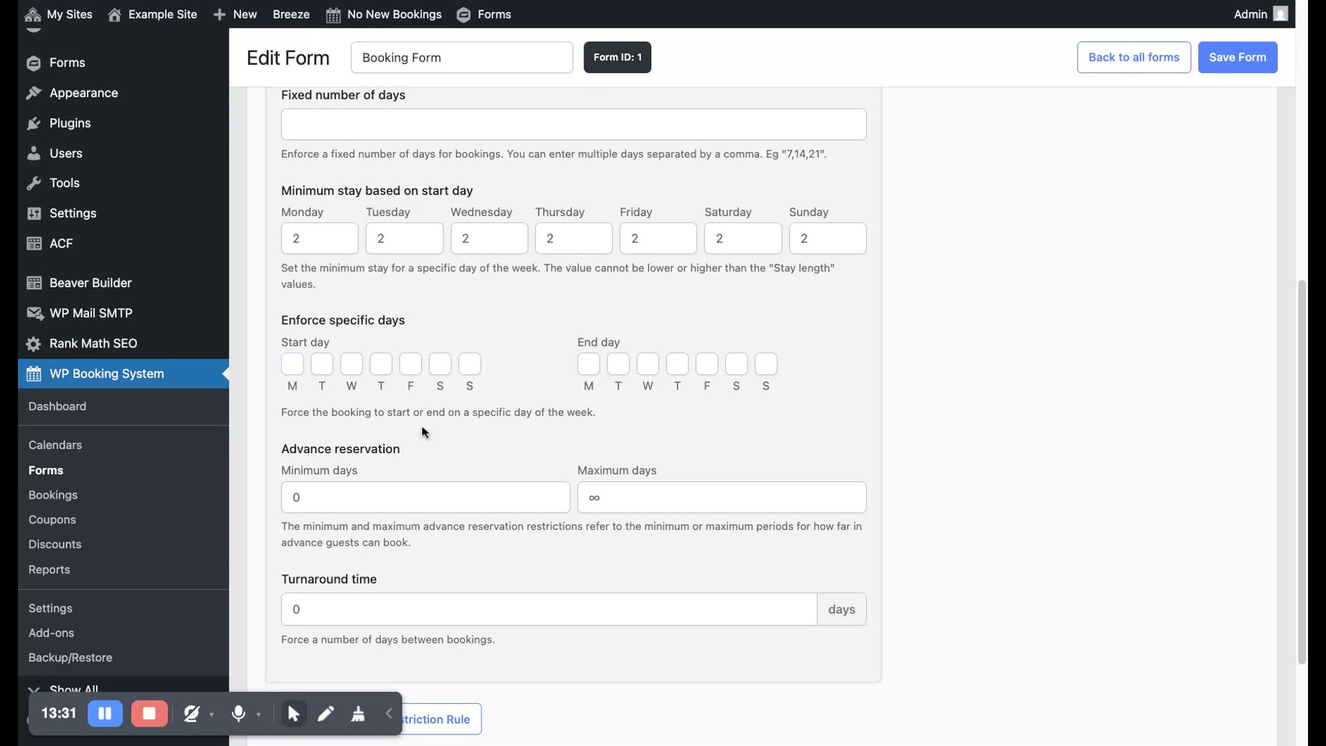
click(293, 370)
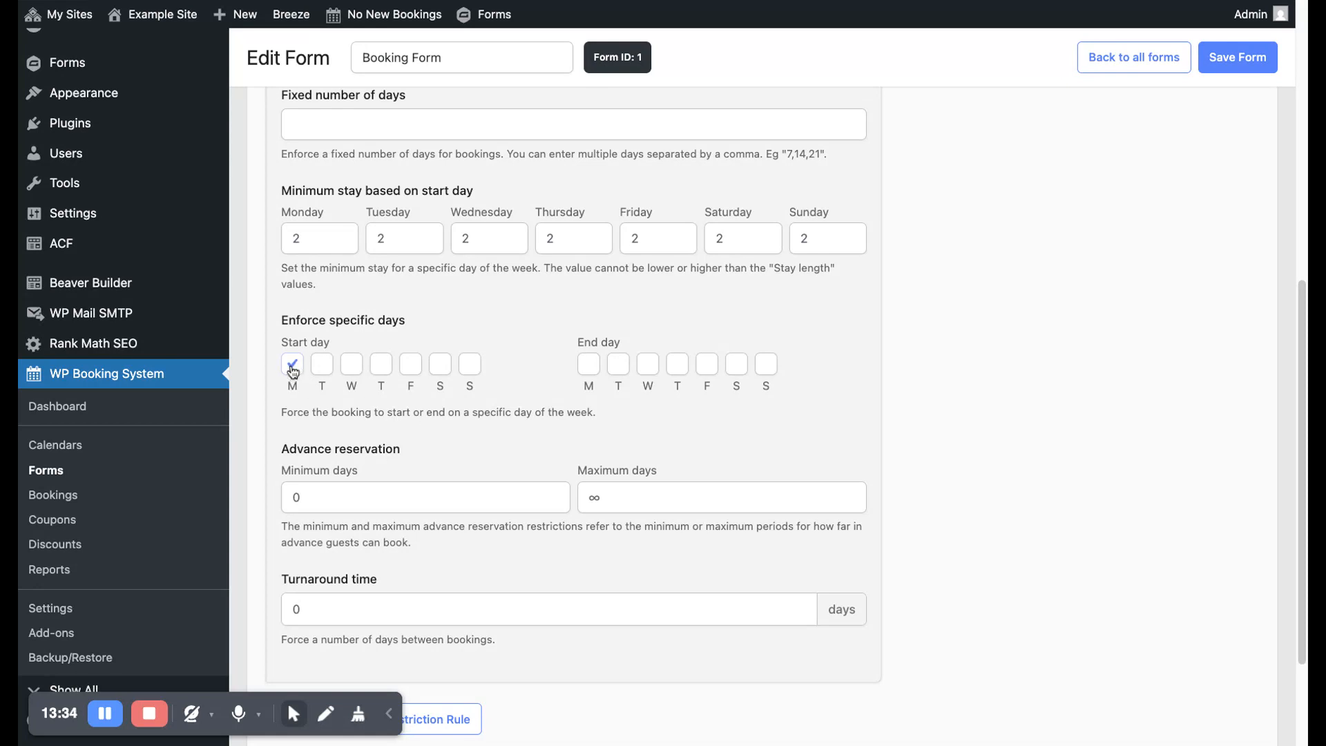
click(416, 370)
click(563, 492)
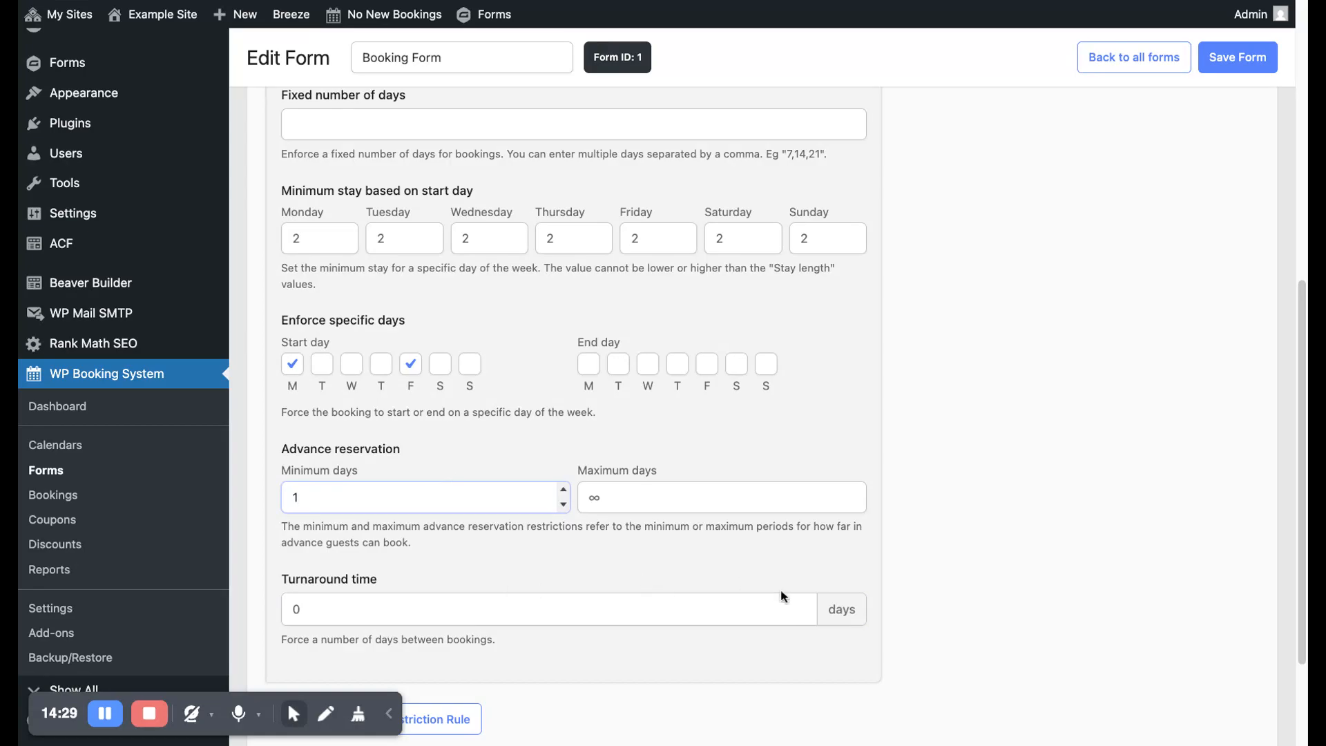
scroll(681, 574, down, 2)
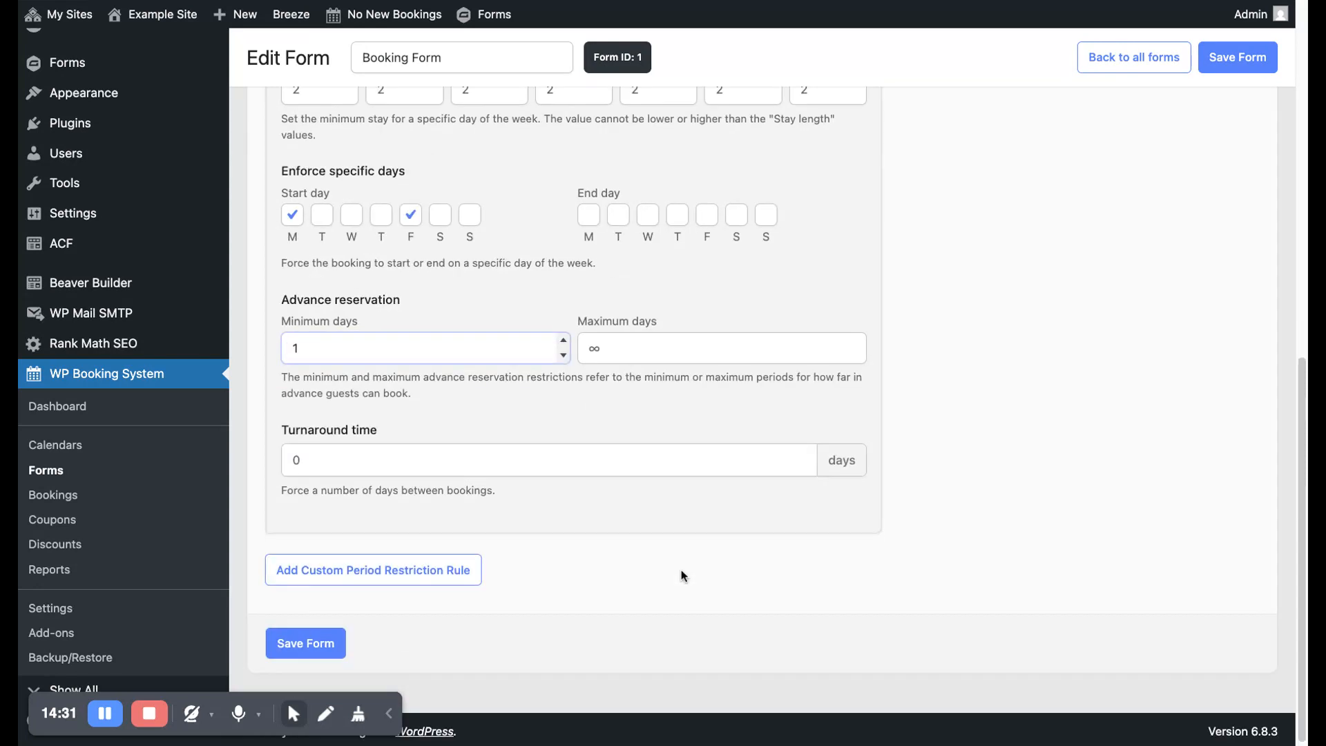
click(343, 644)
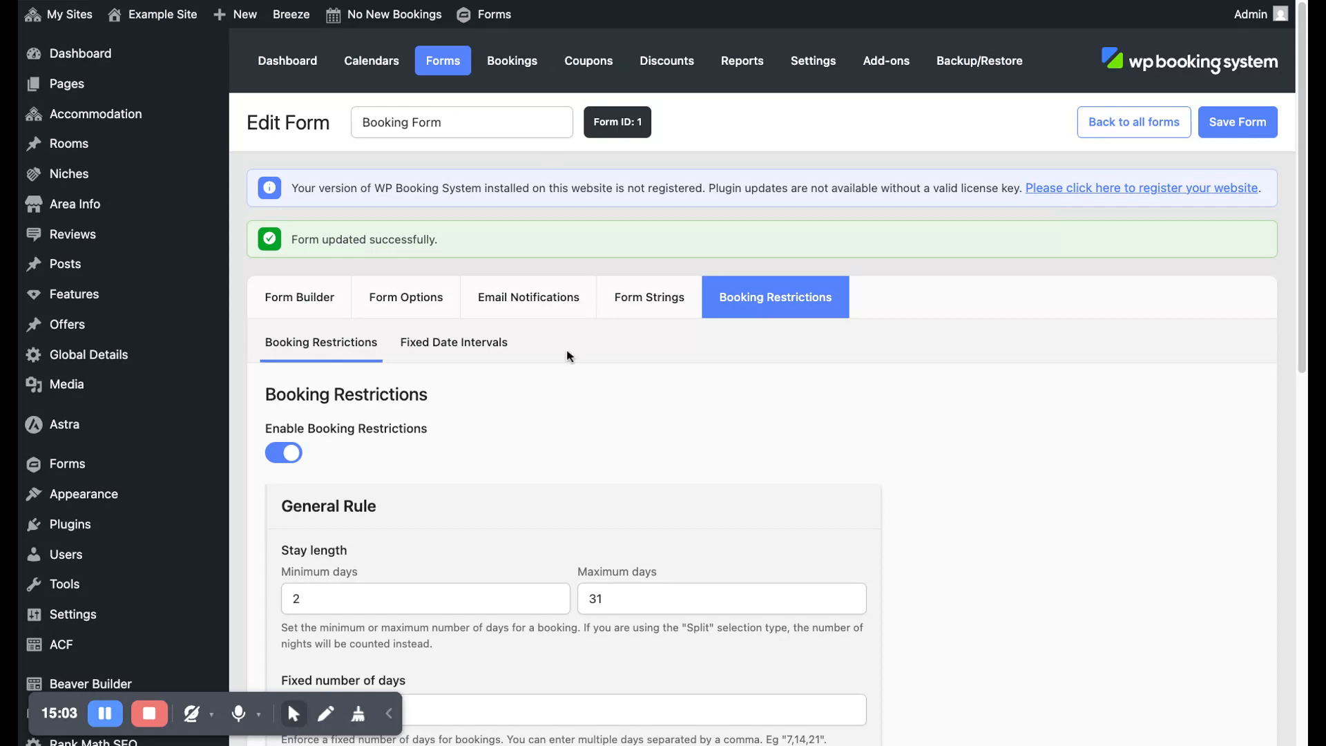
scroll(593, 464, down, 2)
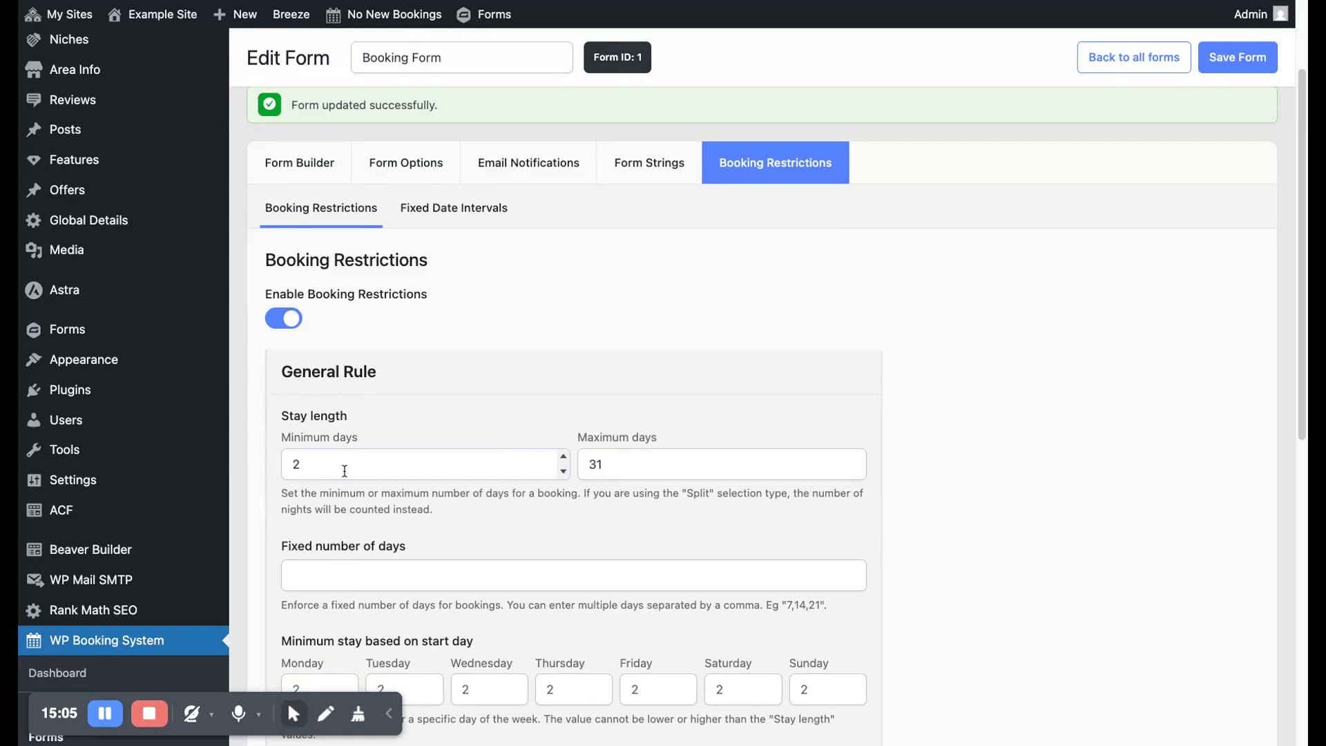
scroll(346, 465, down, 2)
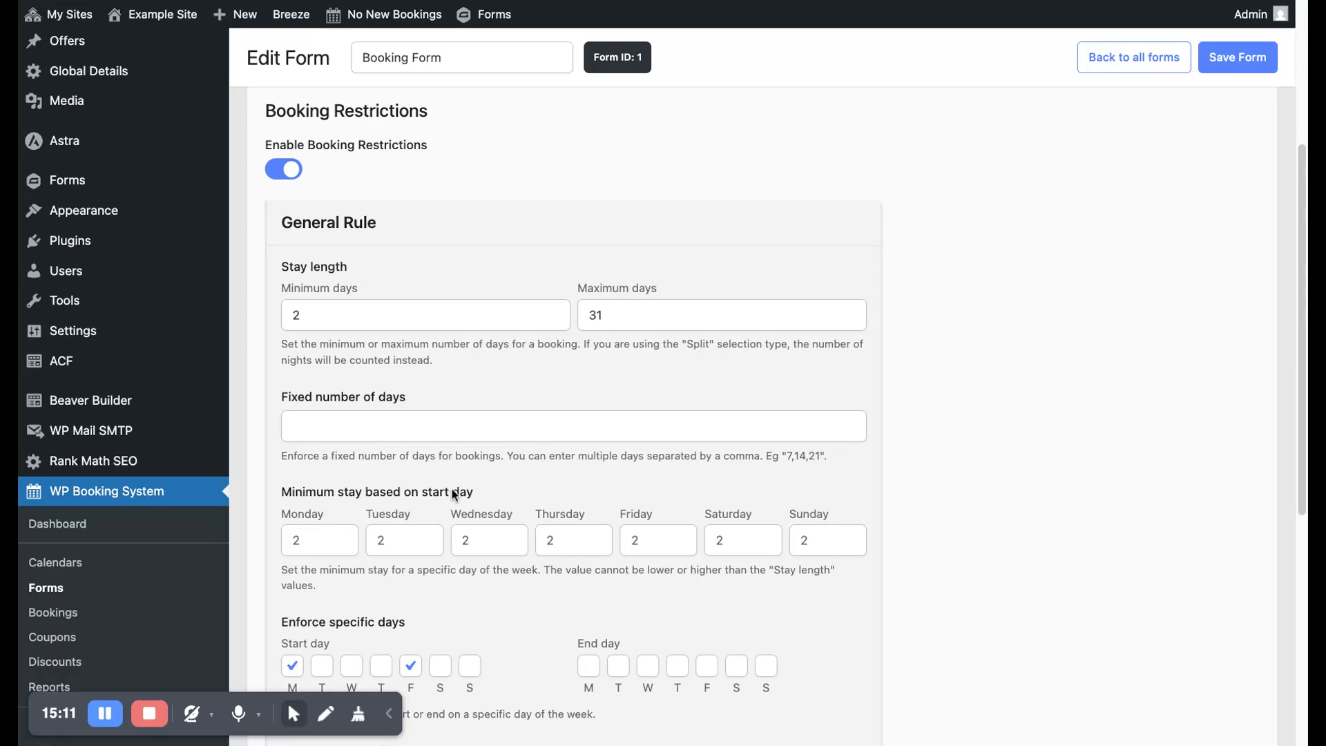
scroll(470, 494, up, 5)
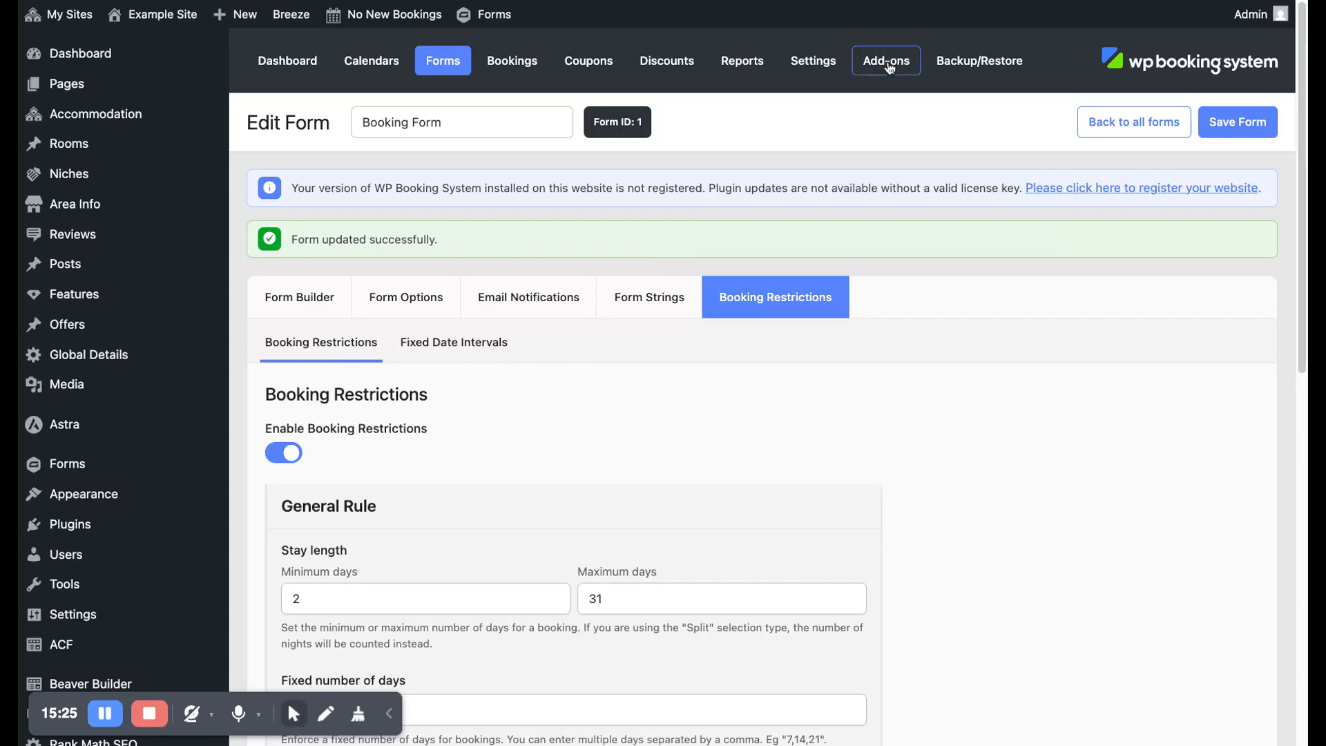
- Enable Stripe as a payment gateway in the booking system settings
click(819, 67)
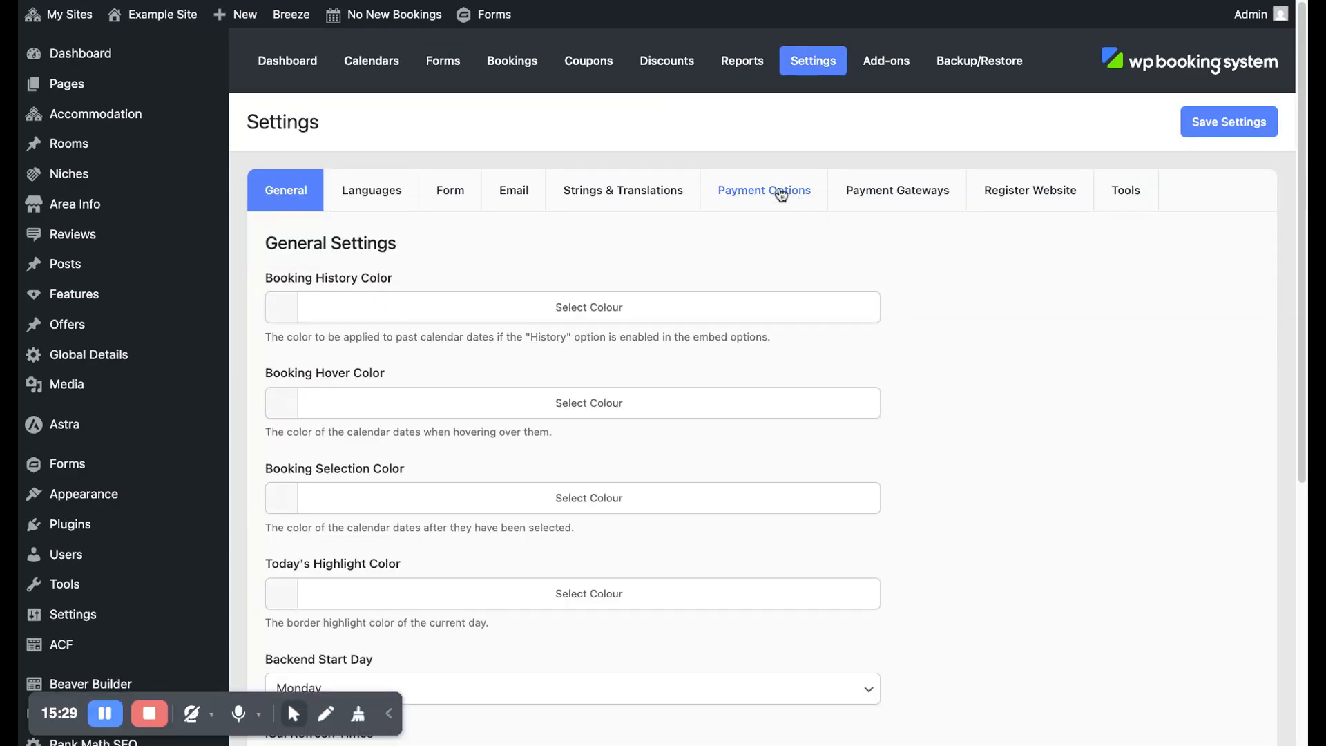
click(897, 191)
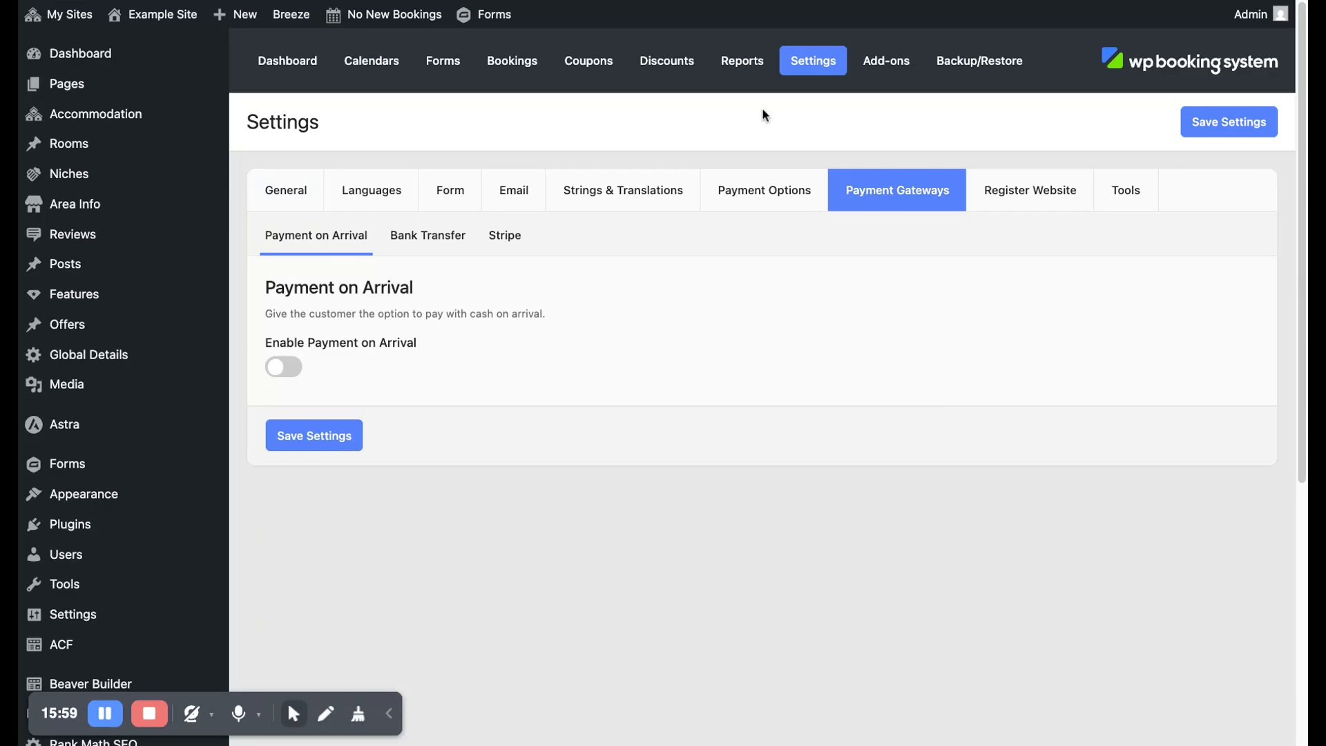
click(501, 237)
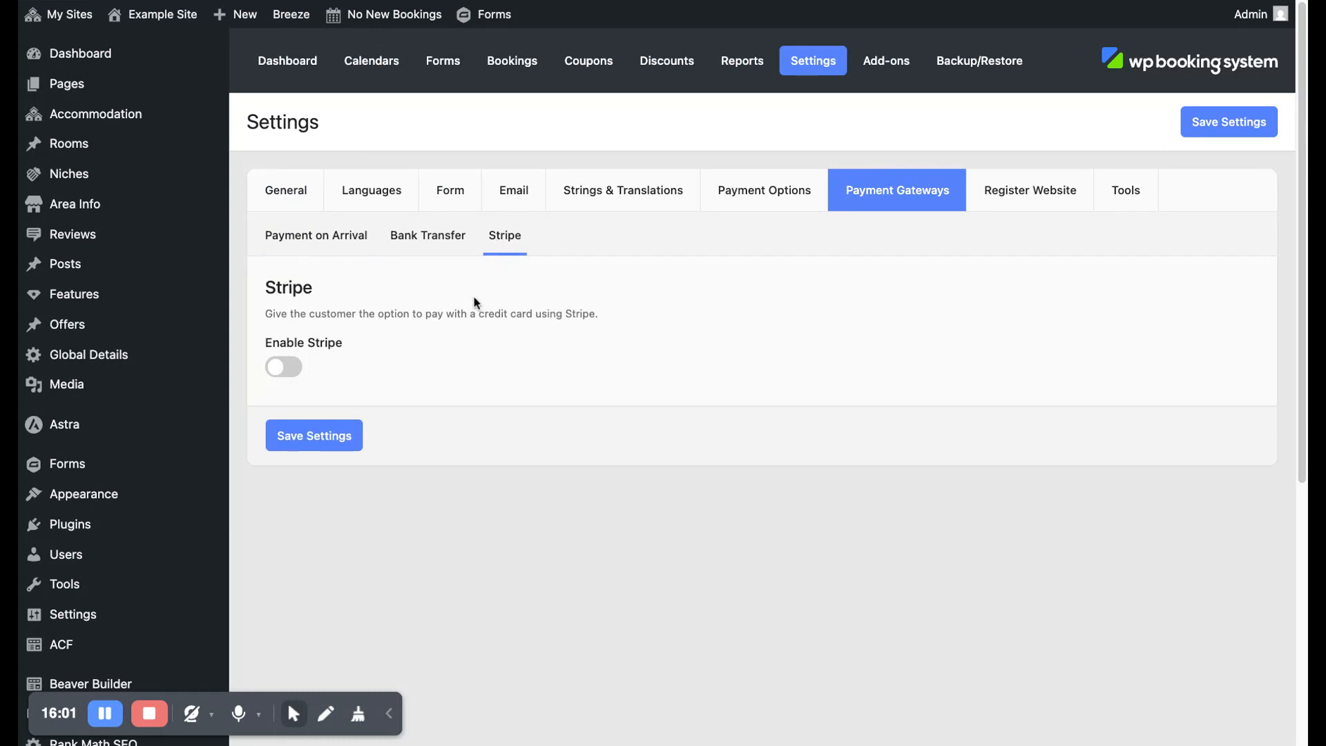
click(290, 370)
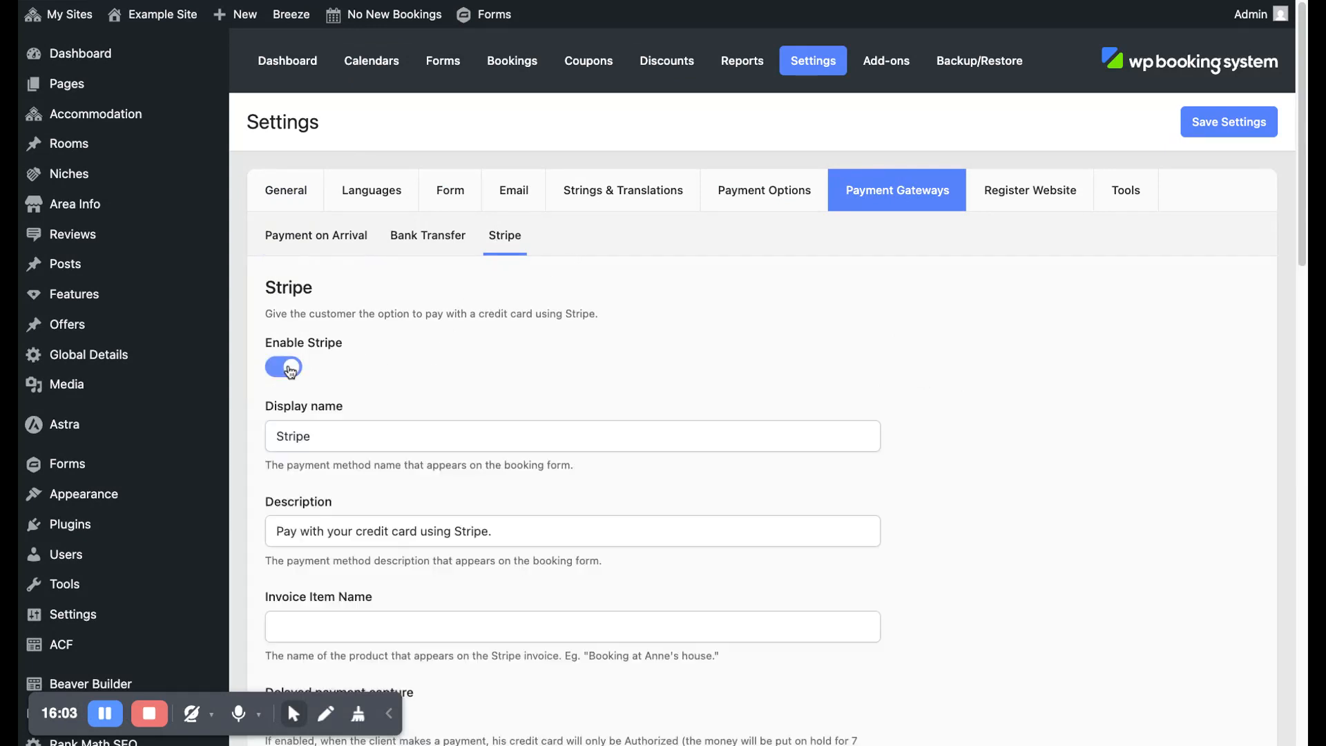
- Set the Stripe display name to "Pay via debit or credit card using Stripe"
scroll(452, 402, down, 2)
scroll(453, 400, down, 2)
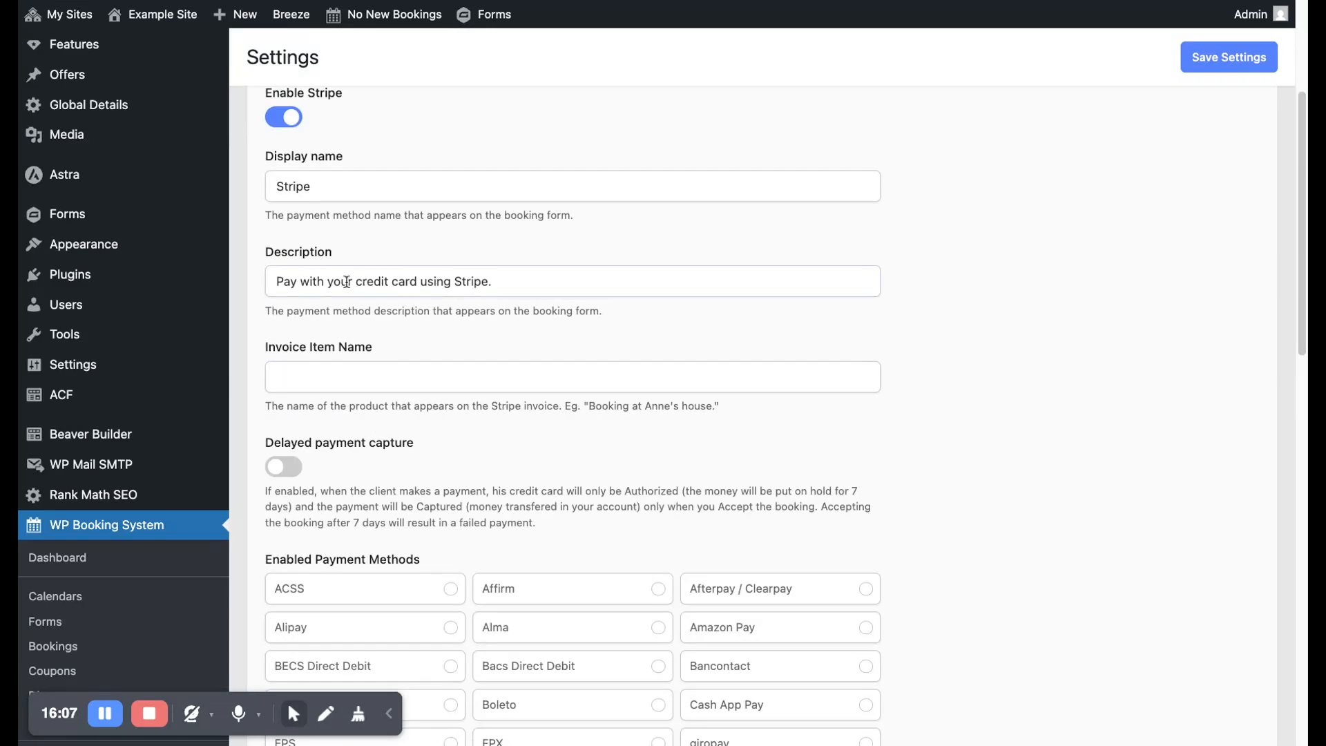
double_click(345, 190)
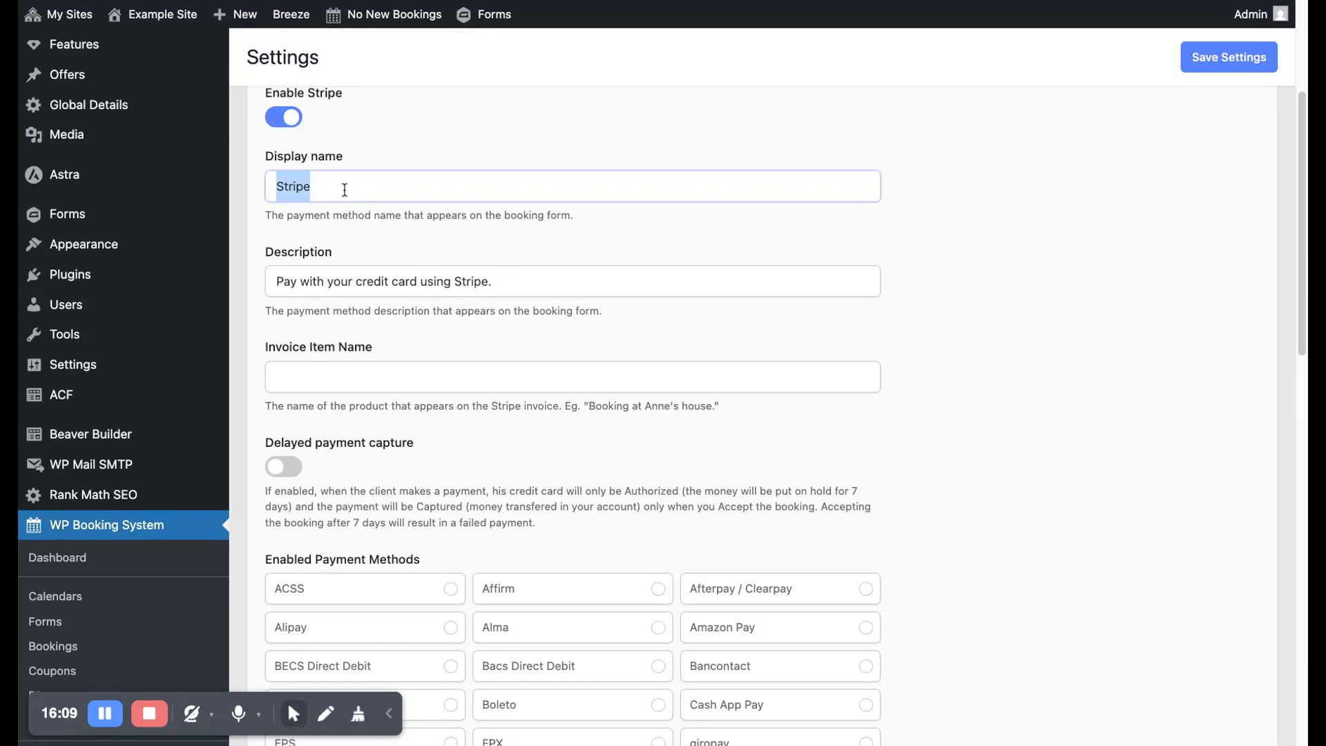
key(Left)
text(Pay vo)
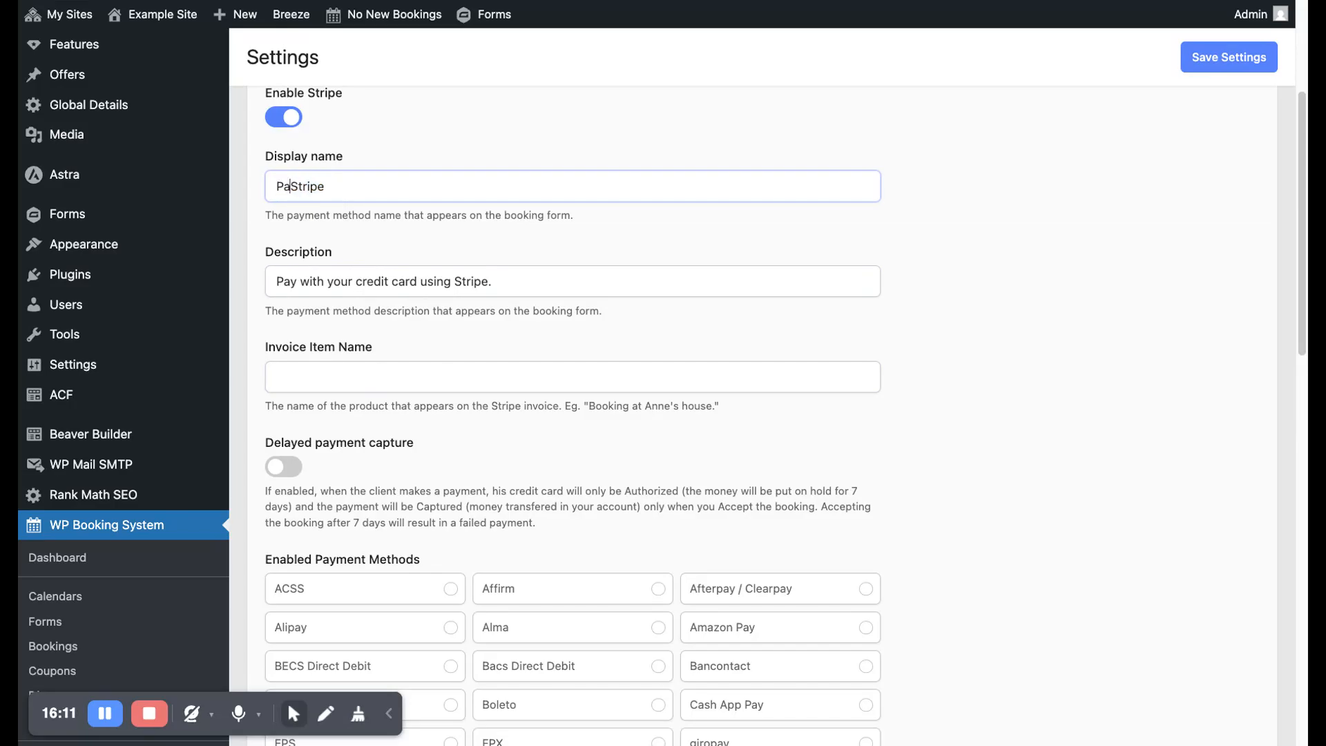
key(BackSpace)
text(ia de)
text(bit or credit)
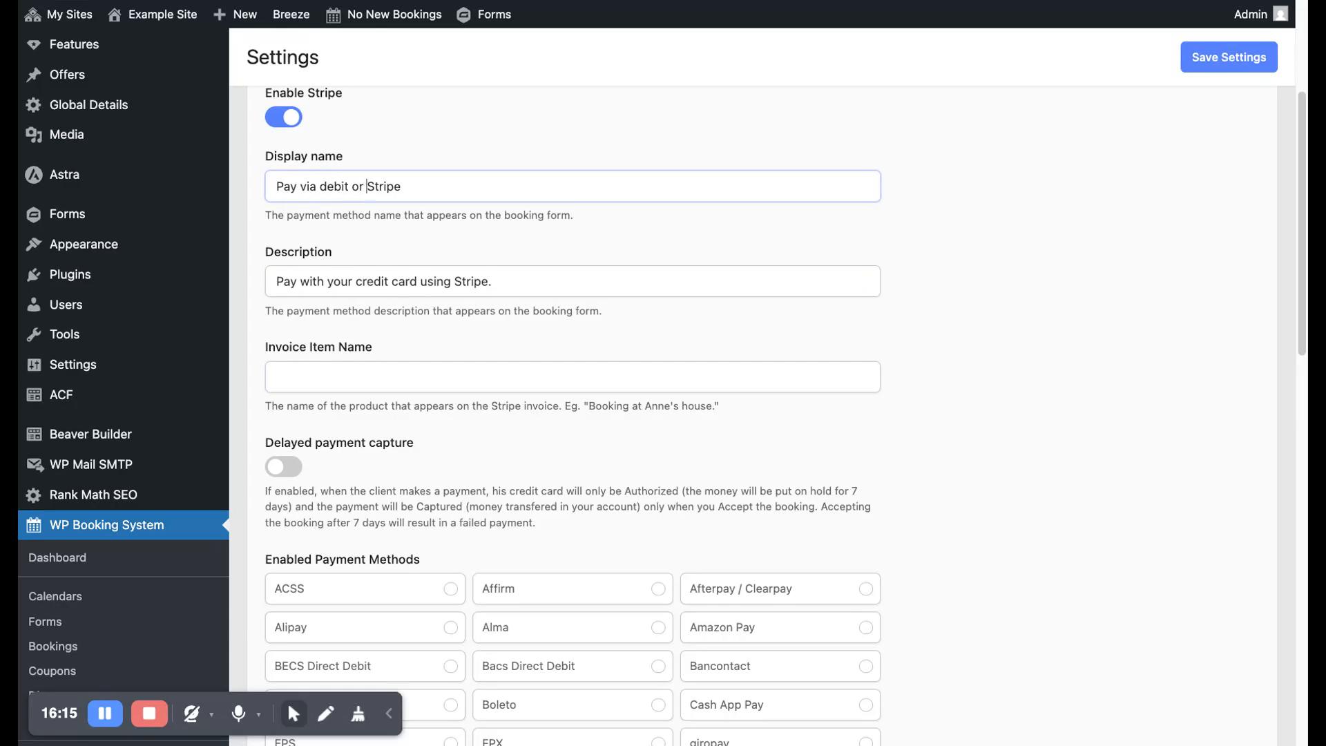
text( card using)
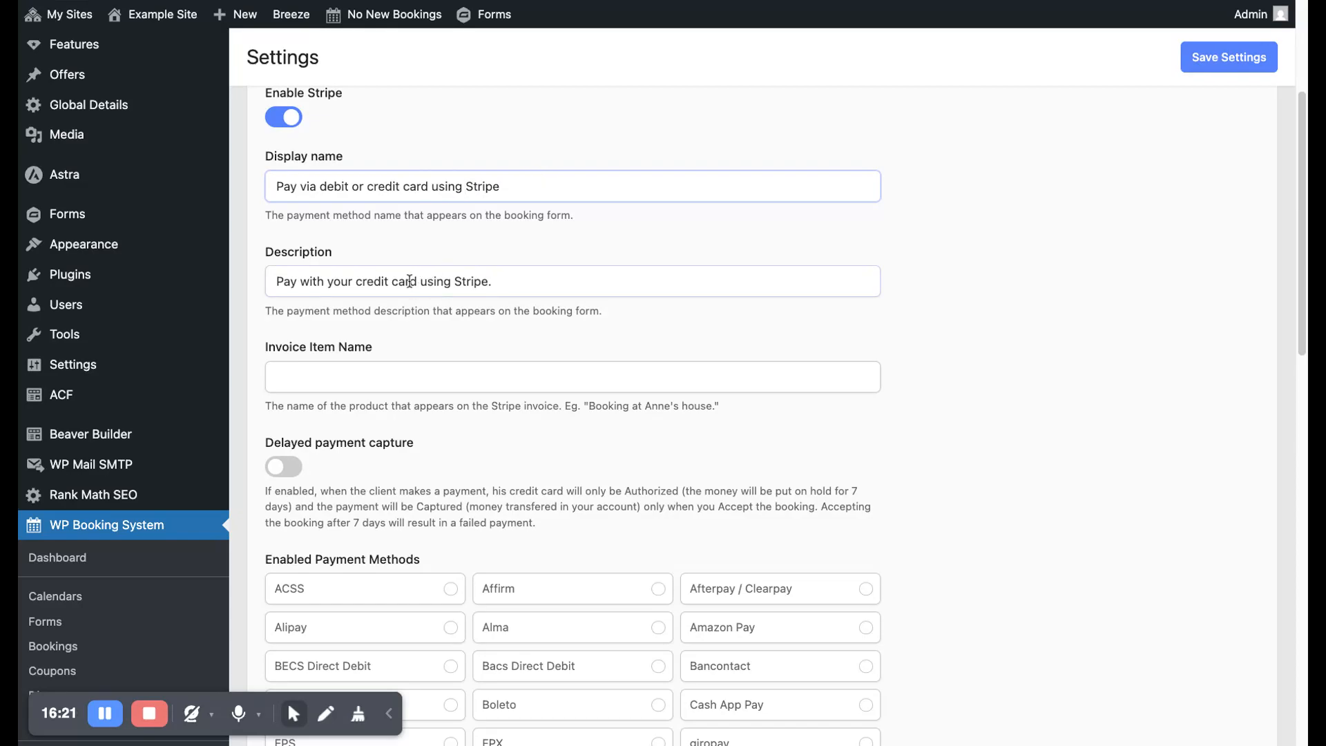
- Replace the Stripe description with a copy of the display name, "Pay via debit or credit card using Stripe"
click(357, 282)
triple_click(372, 285)
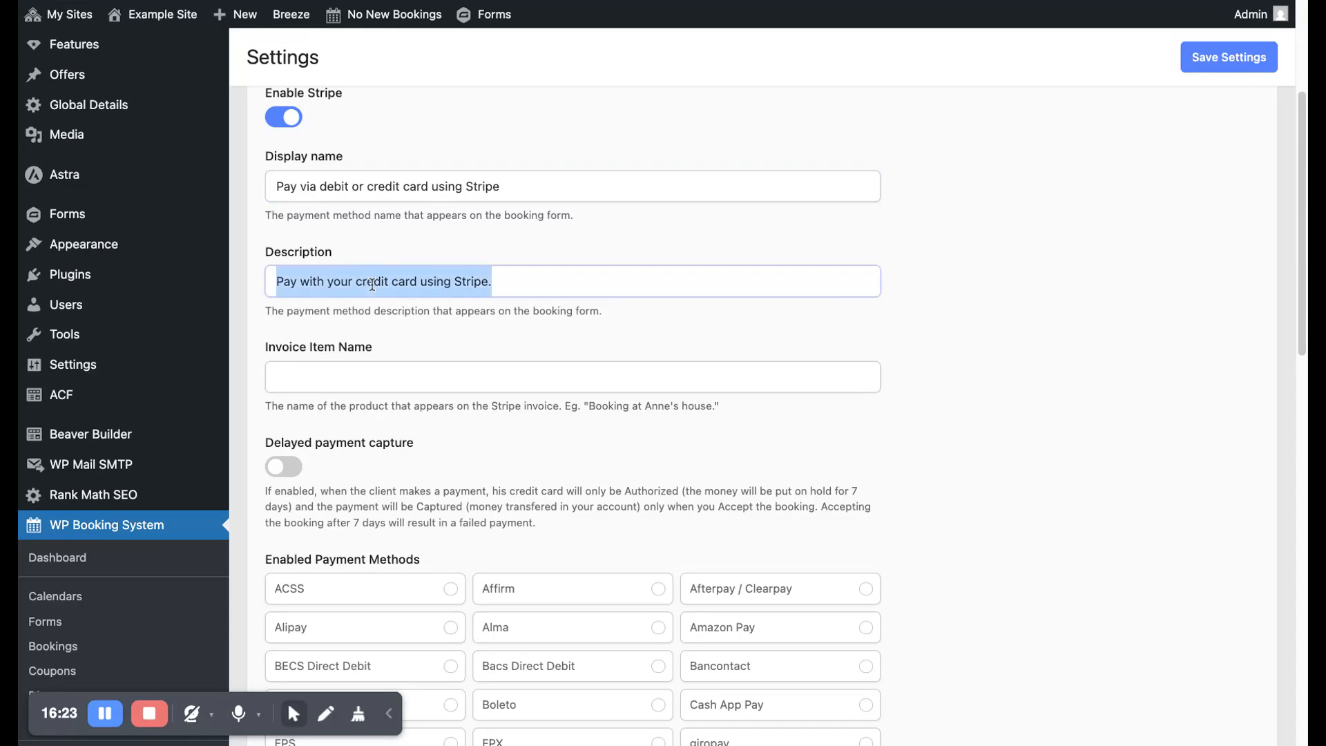
key(BackSpace)
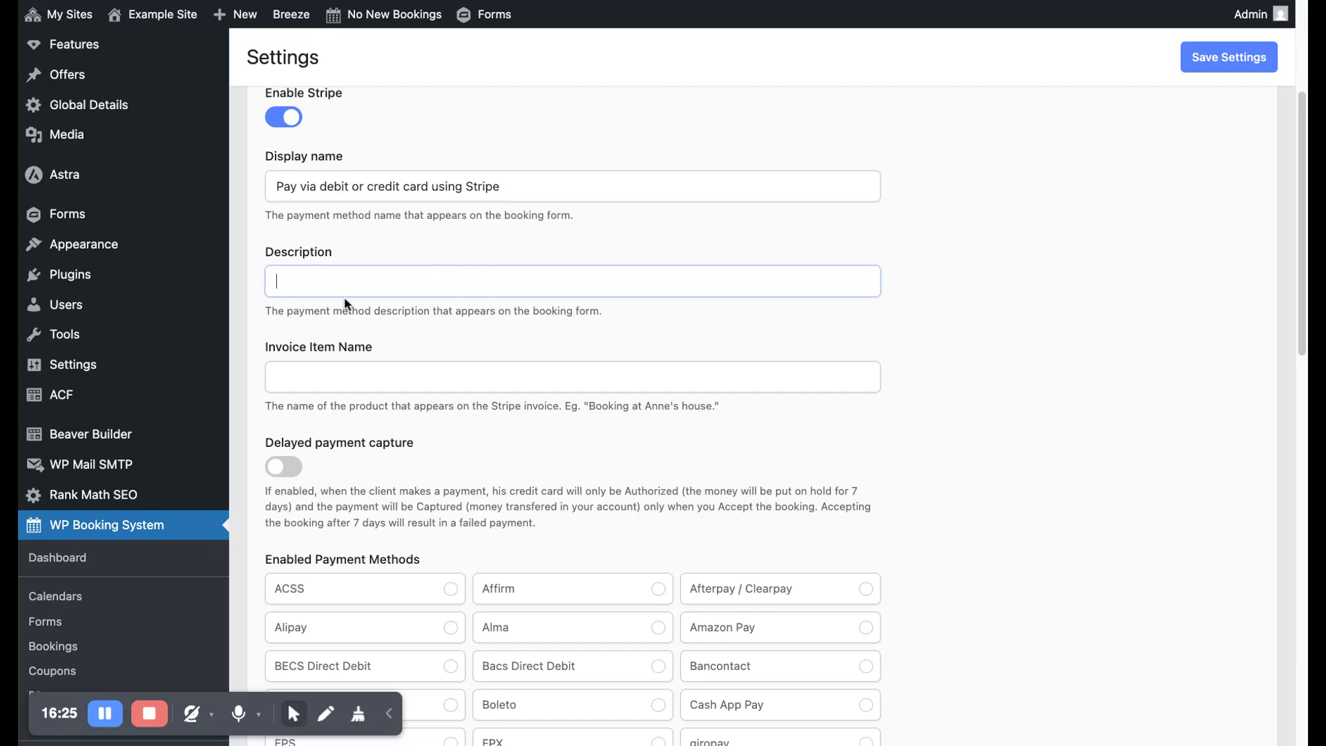
drag(426, 189, 498, 184)
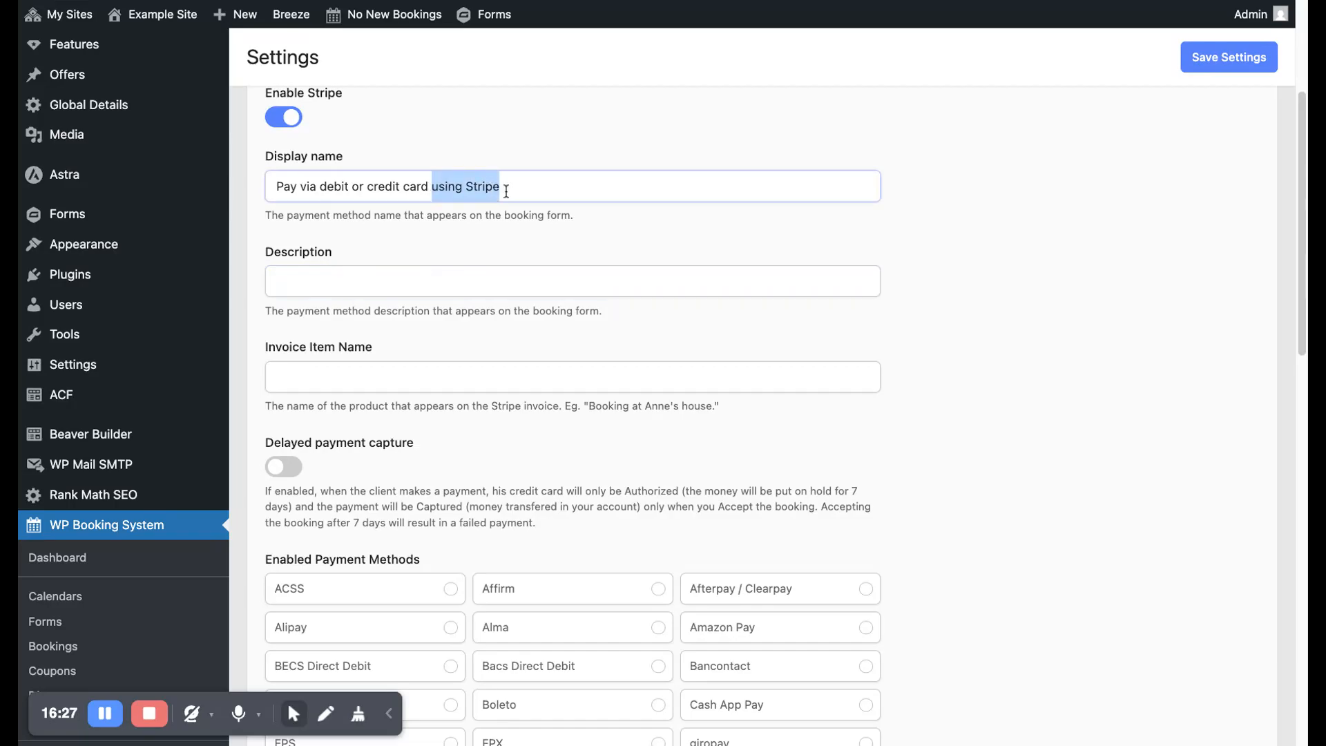
triple_click(489, 187)
key(super+c)
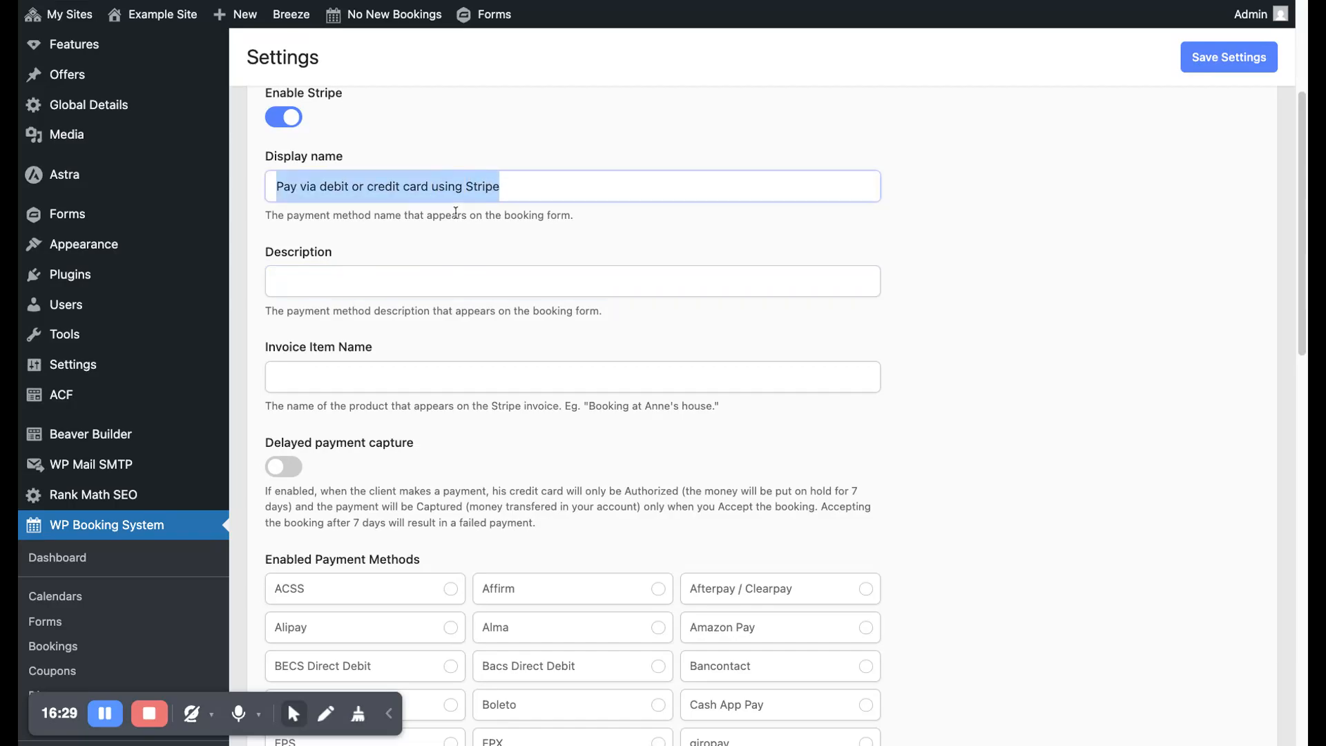
click(402, 274)
key(super+v)
- Remove "using Stripe" from the display name so it reads "Pay via debit or credit card"
click(497, 187)
key(BackSpace)
key(BackSpace)
key(BackSpace)
key(BackSpace)
key(BackSpace)
key(BackSpace)
key(BackSpace)
key(BackSpace)
key(BackSpace)
key(BackSpace)
key(BackSpace)
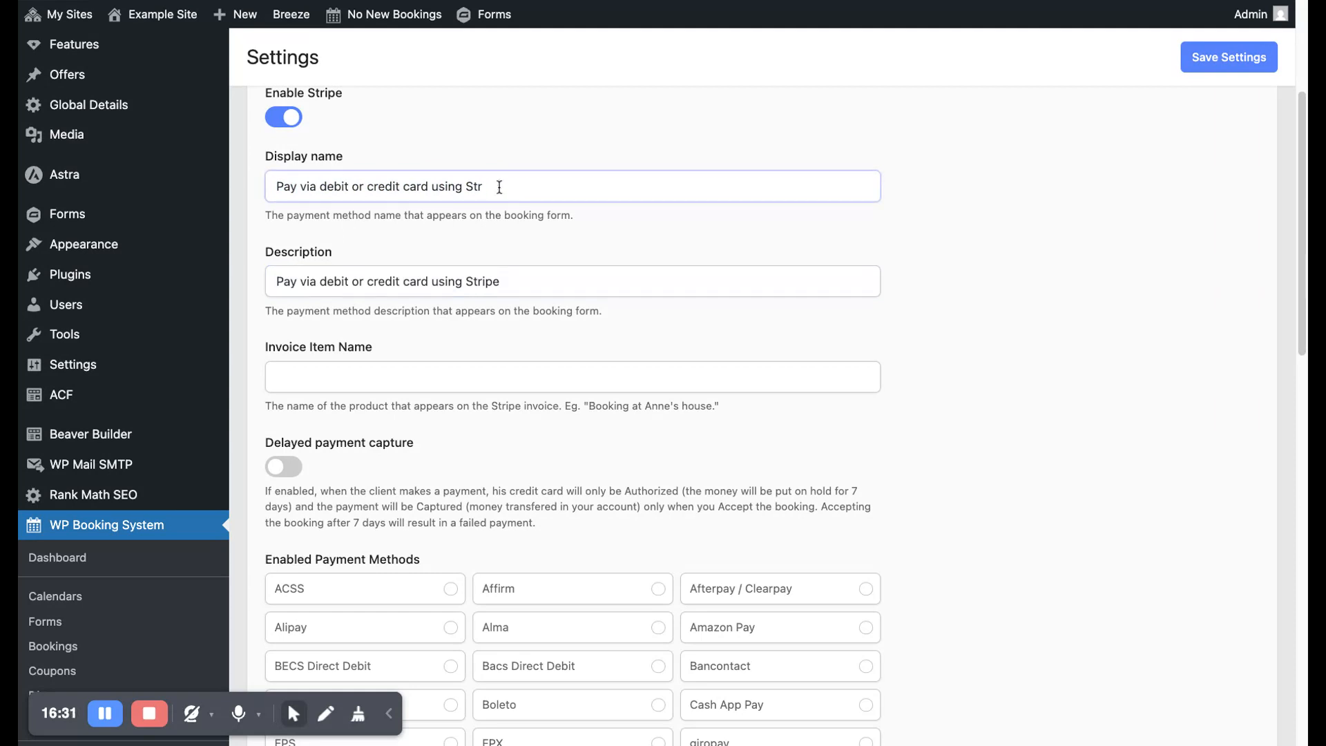
key(BackSpace)
- Look over the additional payment methods offered through Stripe and save the gateway settings
scroll(442, 341, down, 5)
scroll(440, 353, up, 6)
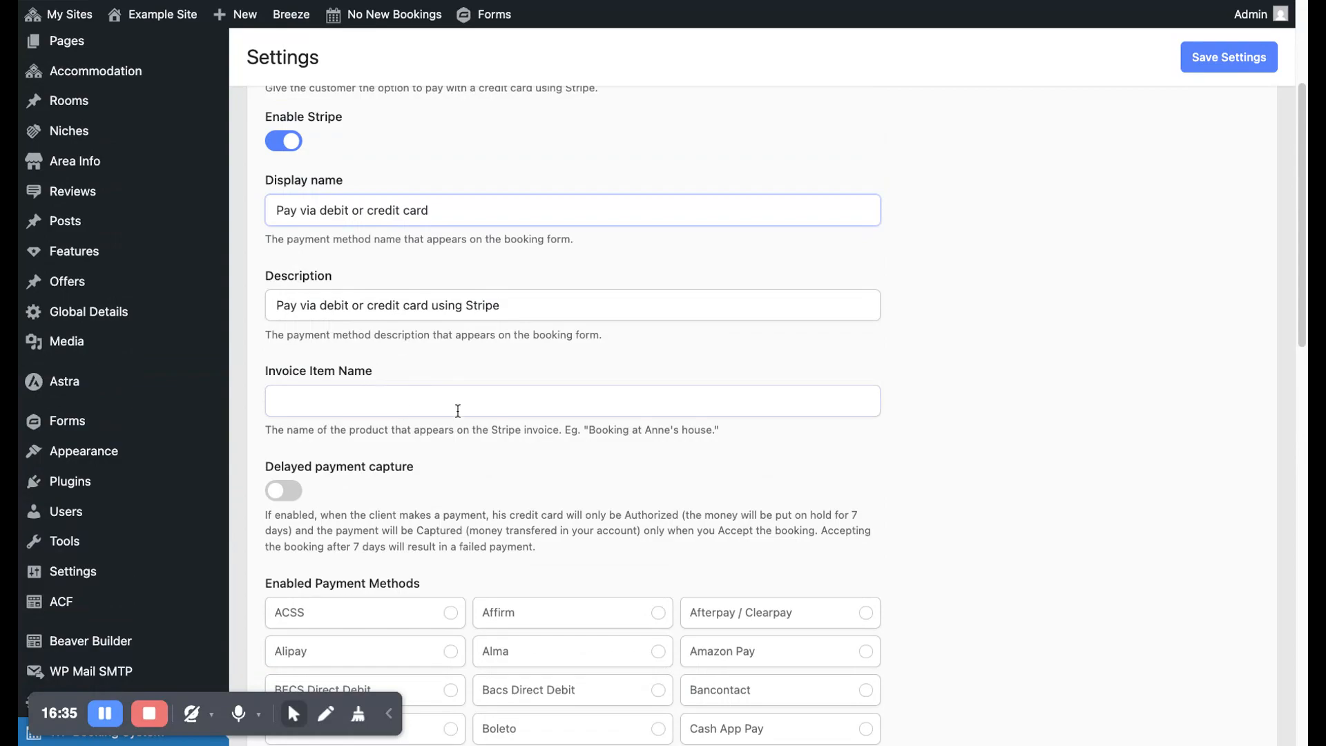
scroll(587, 404, down, 3)
scroll(582, 411, down, 4)
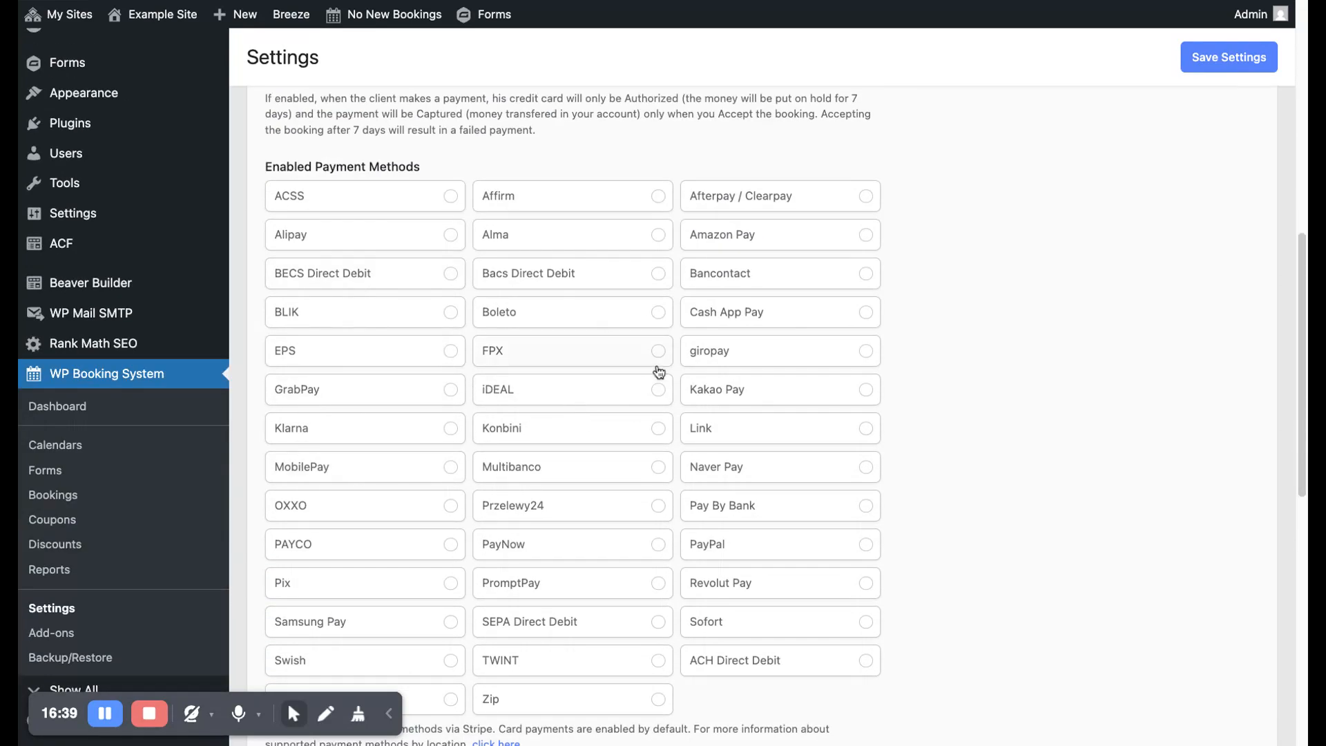
scroll(606, 459, down, 1)
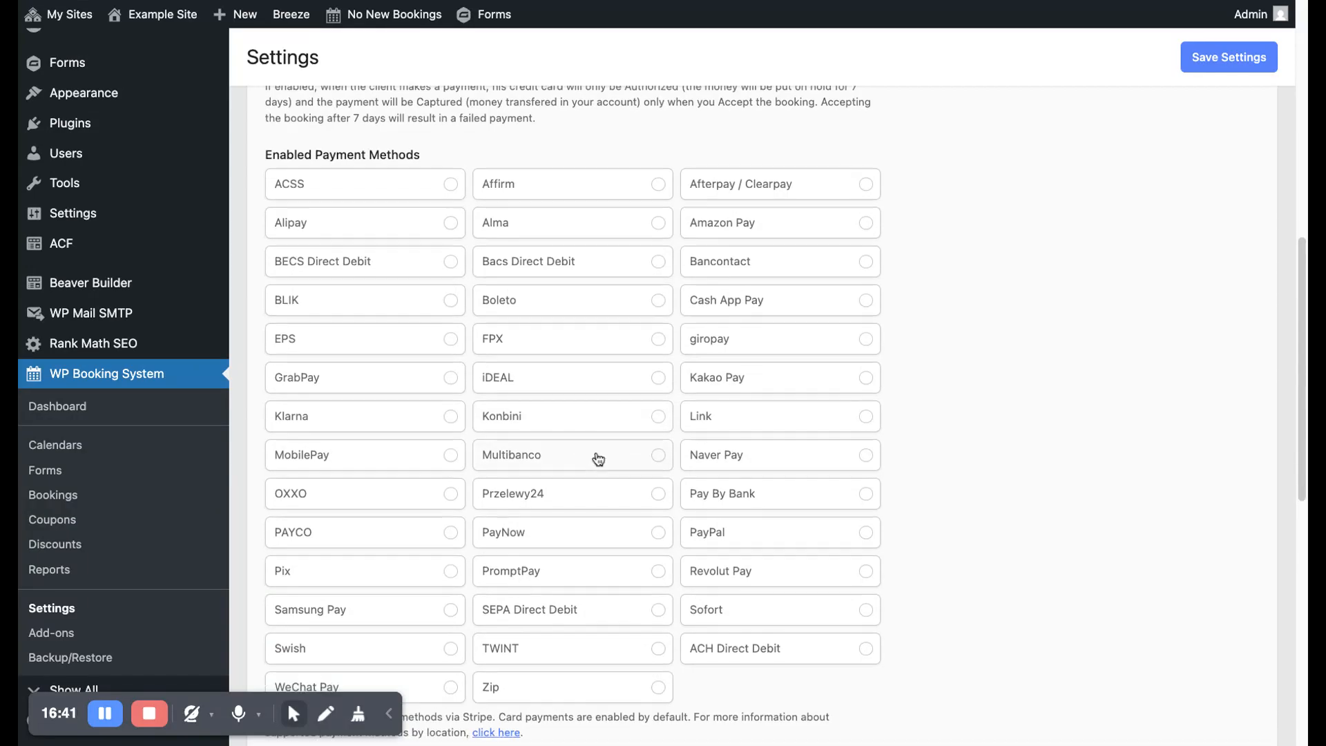
scroll(559, 457, up, 8)
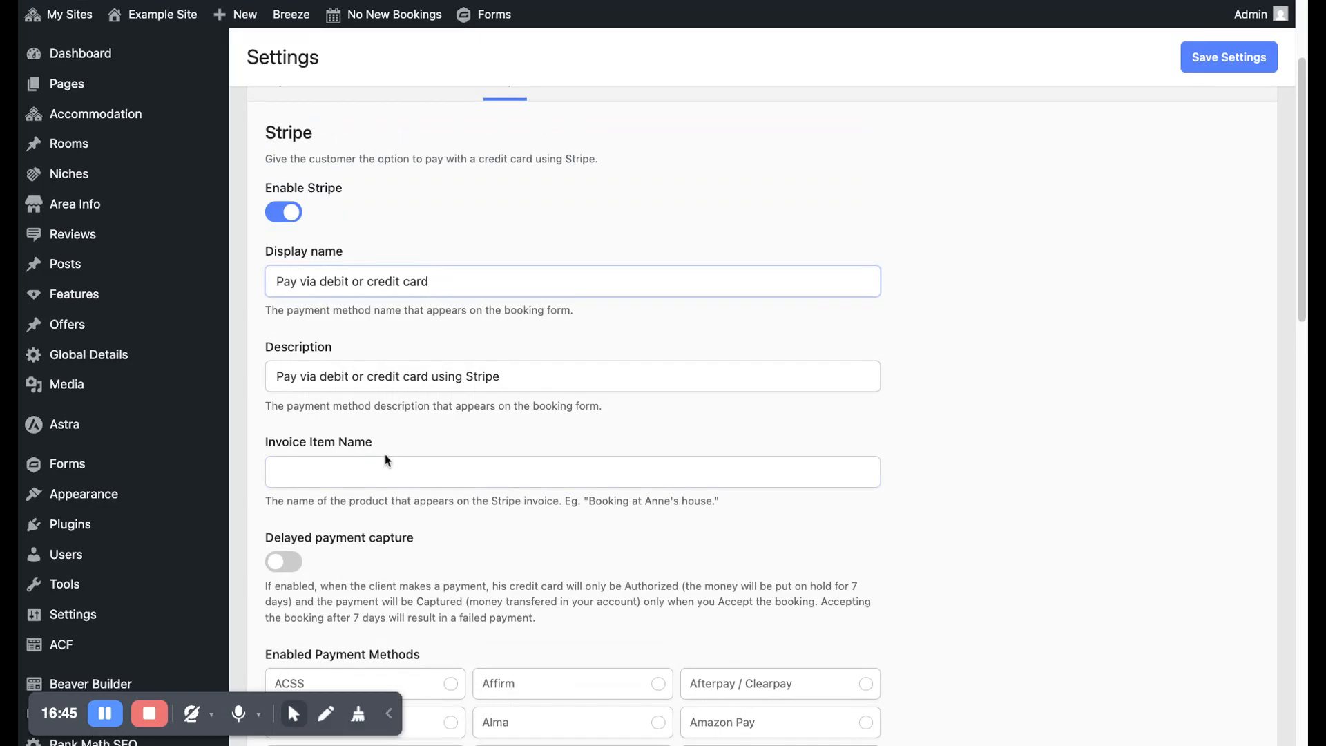
scroll(384, 453, down, 2)
scroll(483, 433, up, 4)
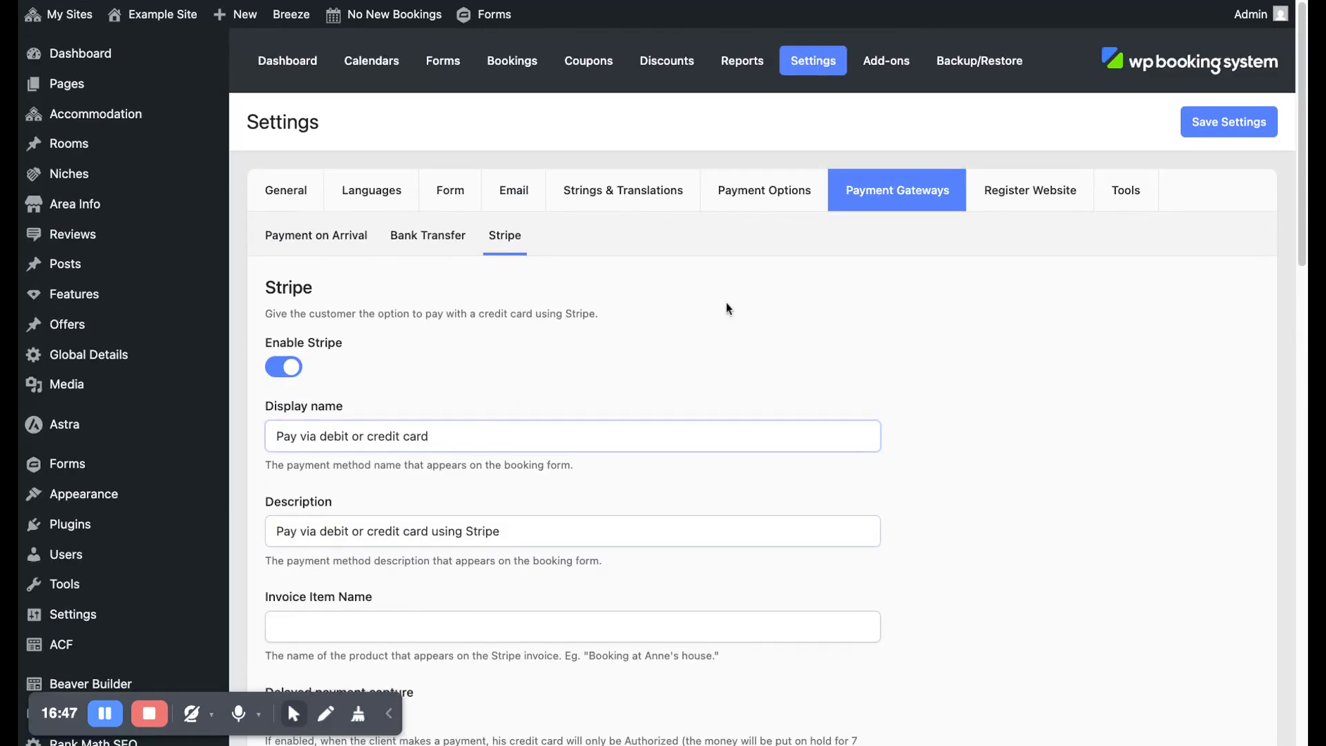
click(1226, 123)
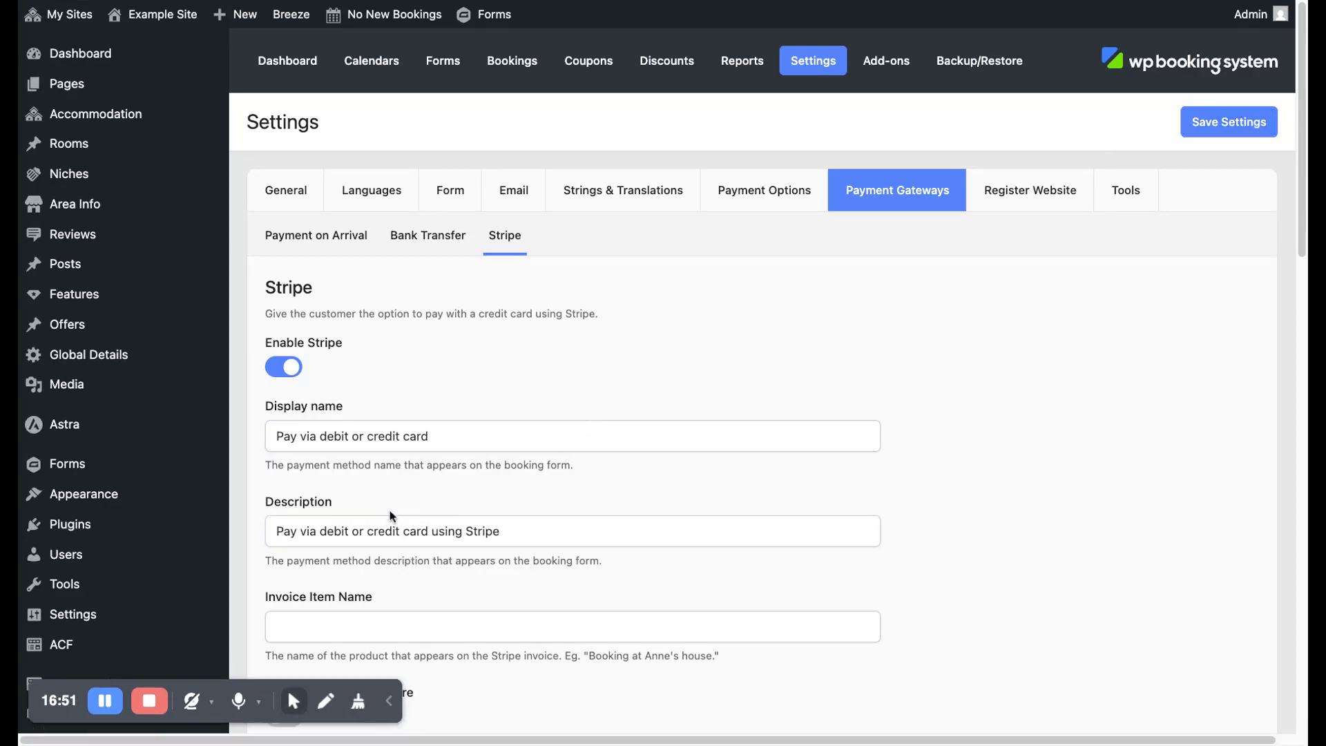
- Examine Stripe's API credentials section, including the fields for the live publishable key and live secret key
scroll(393, 514, down, 20)
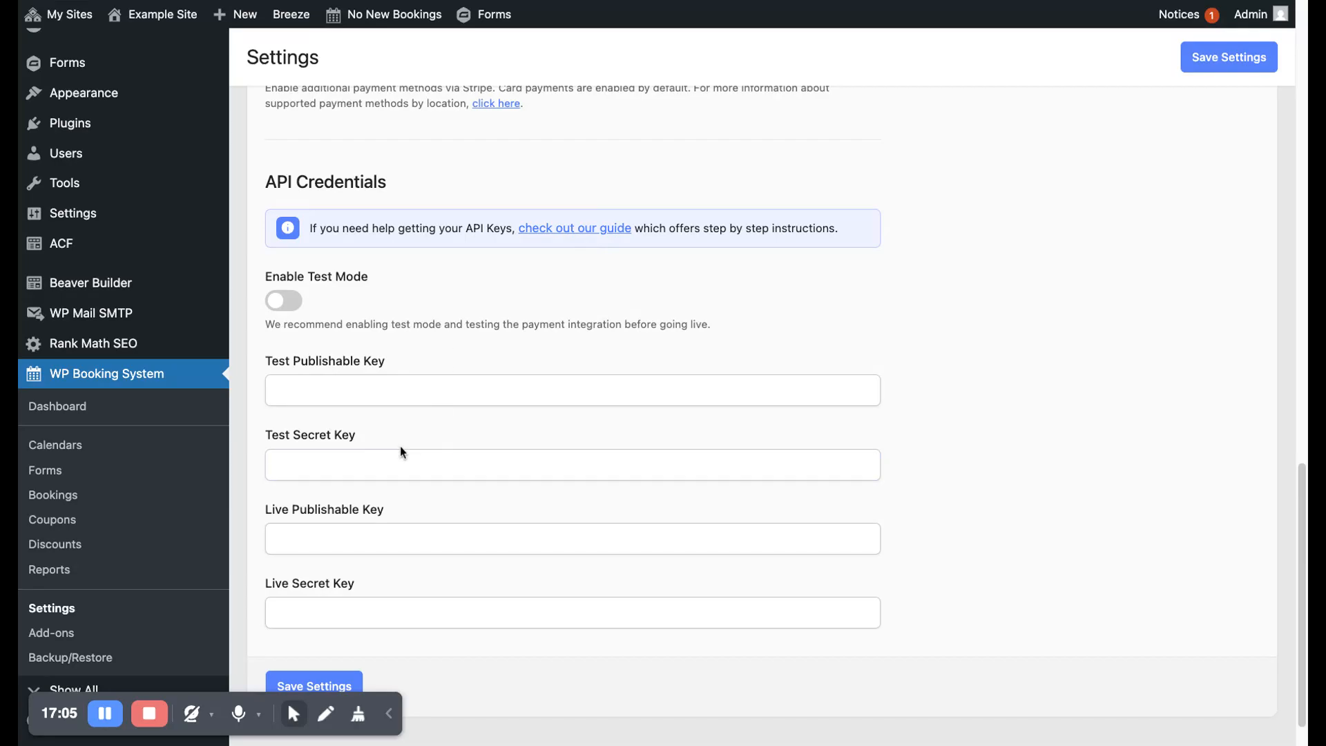
scroll(403, 452, down, 2)
click(286, 483)
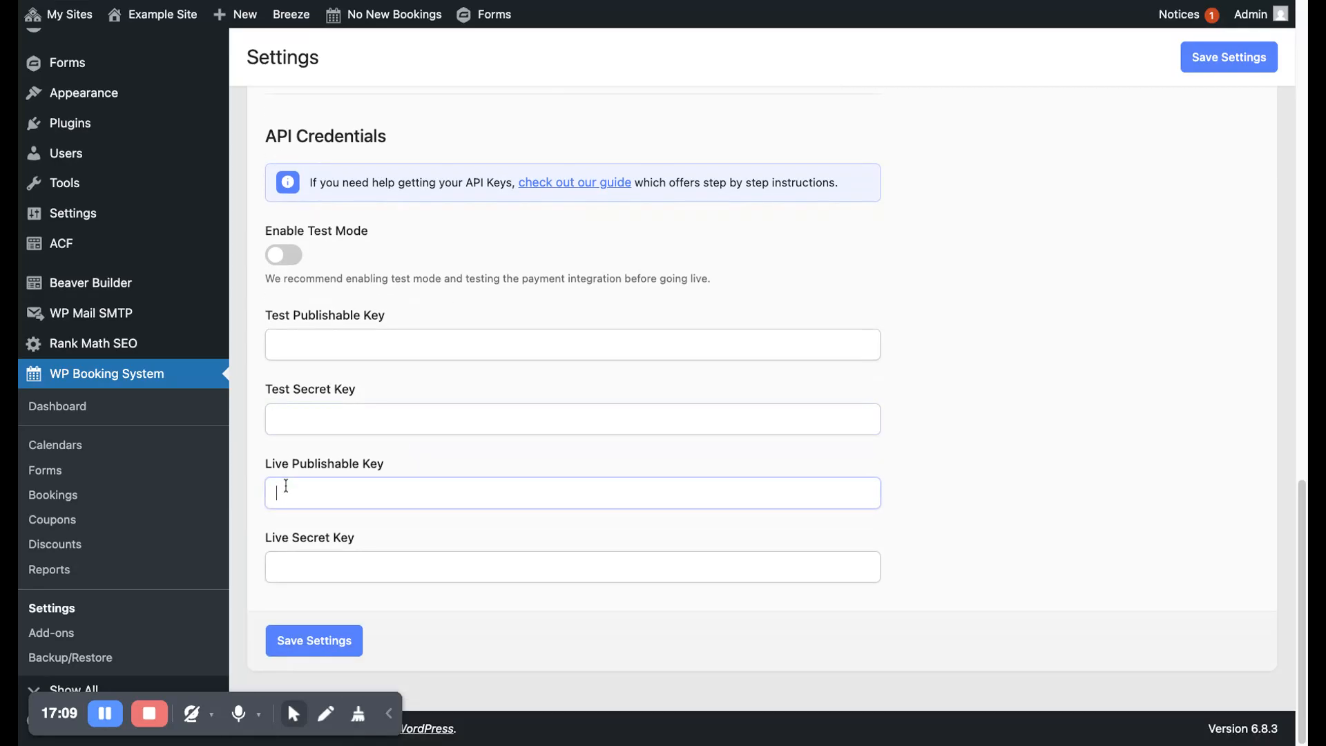
click(302, 568)
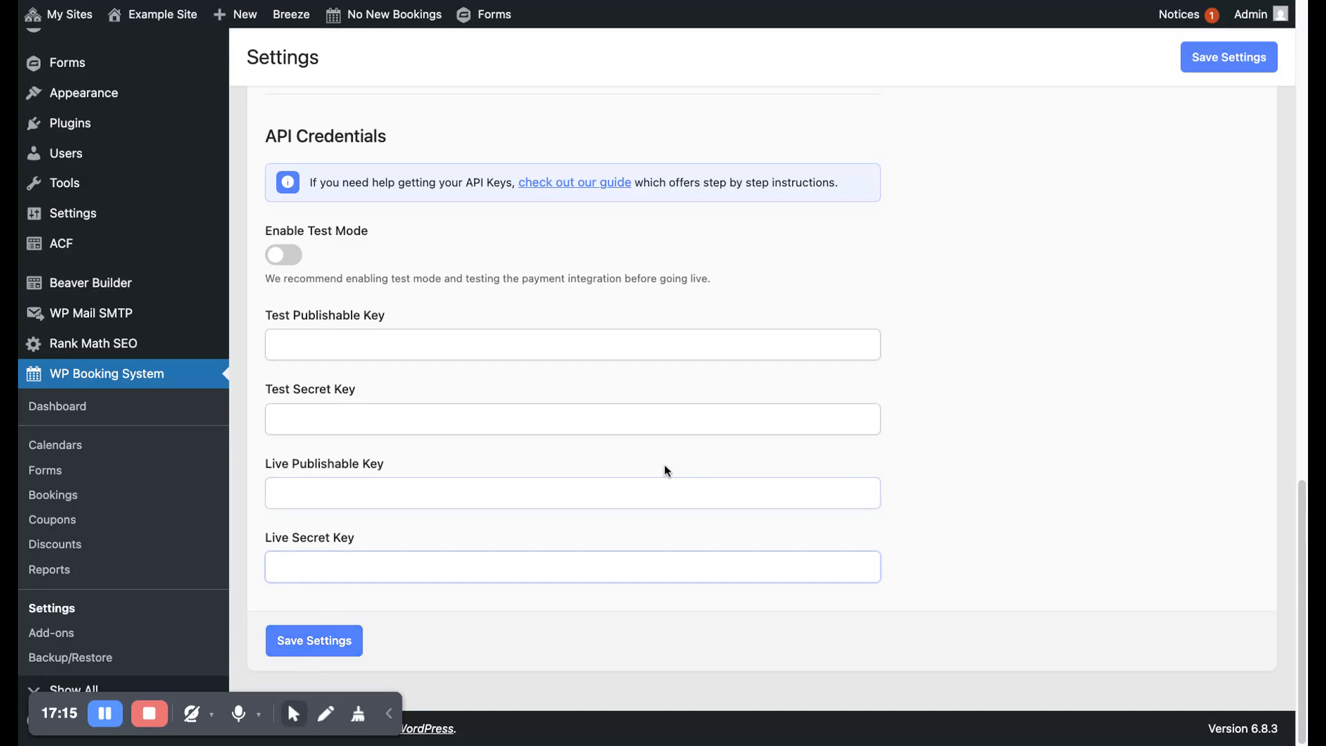
scroll(667, 471, up, 15)
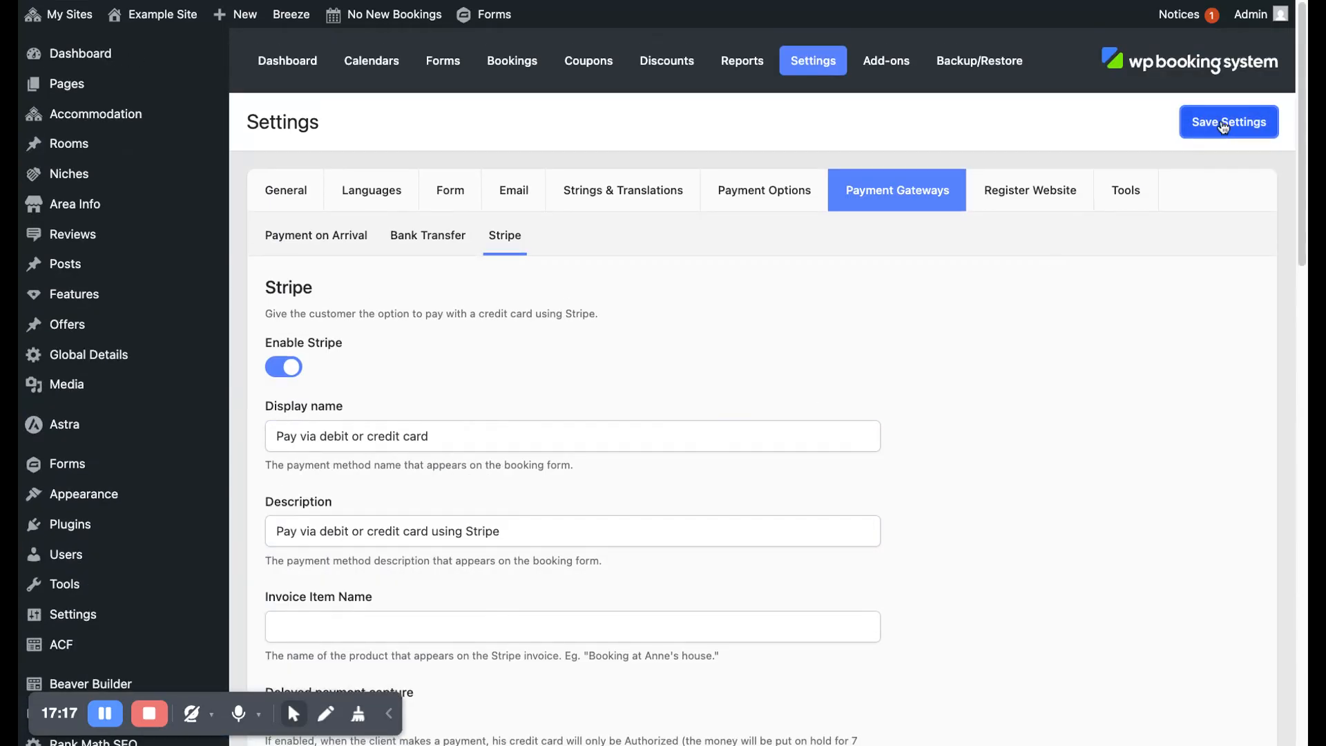